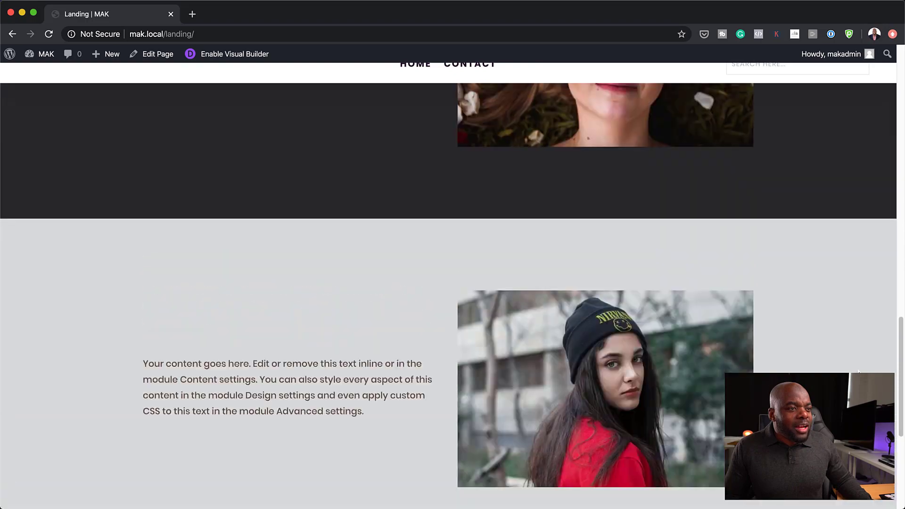
Look through the landing page from the hero image down to the content sections
scroll(453, 282, "up", 5)
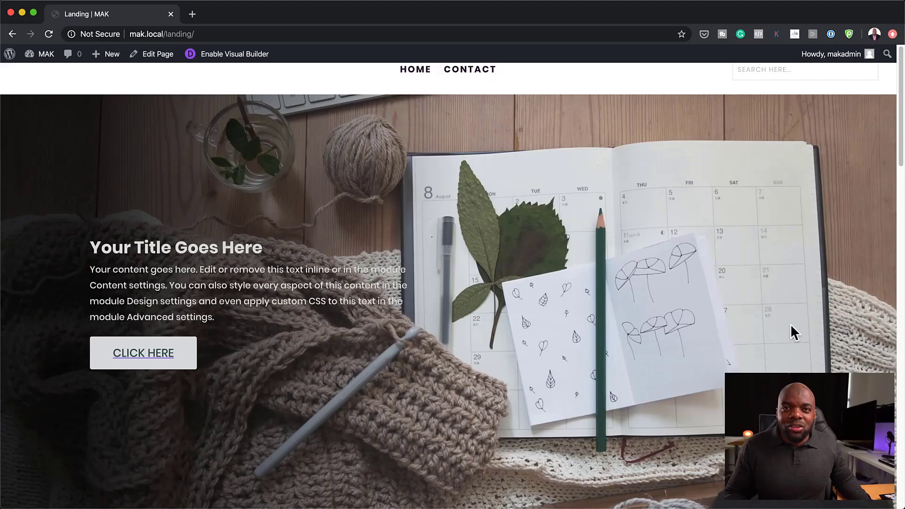
scroll(793, 228, "down", 10)
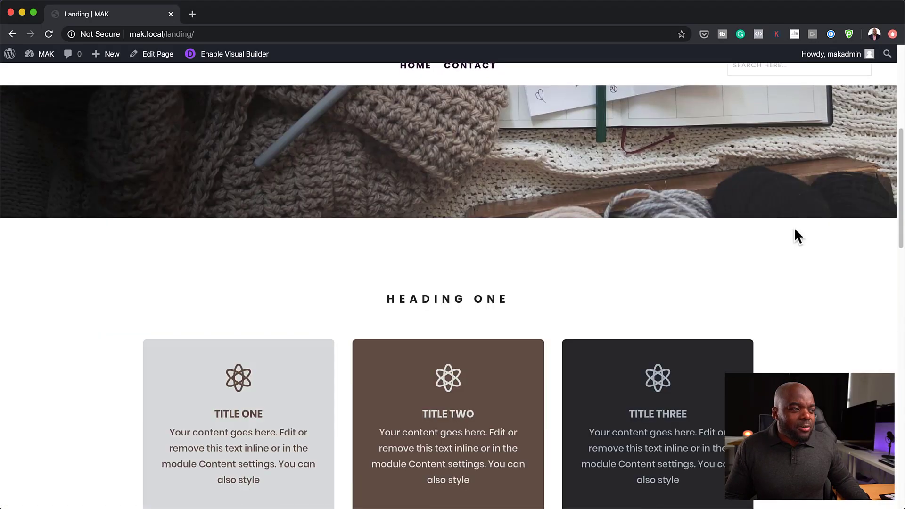
scroll(795, 229, "down", 12)
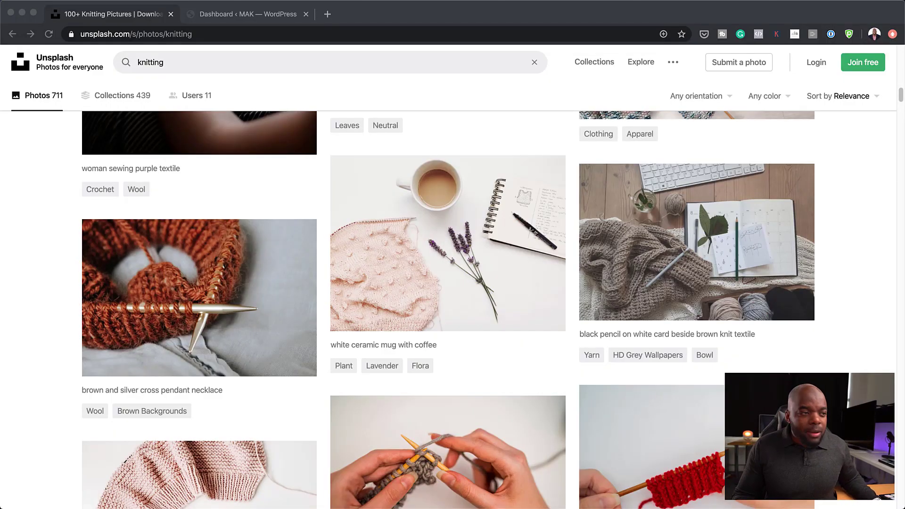
Open the Unsplash photo of the brown knit beside the notebook and green pencil, and close its browser tab
left_click(751, 229)
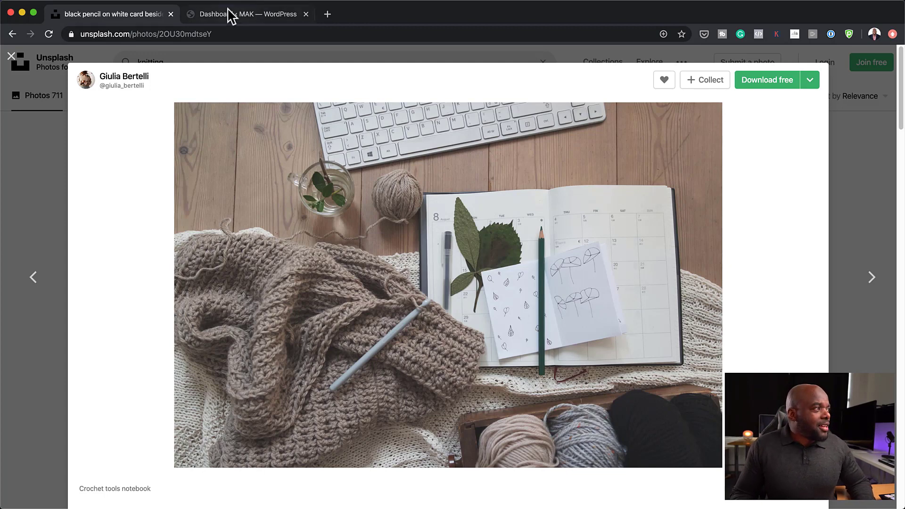
mouse_move(639, 508)
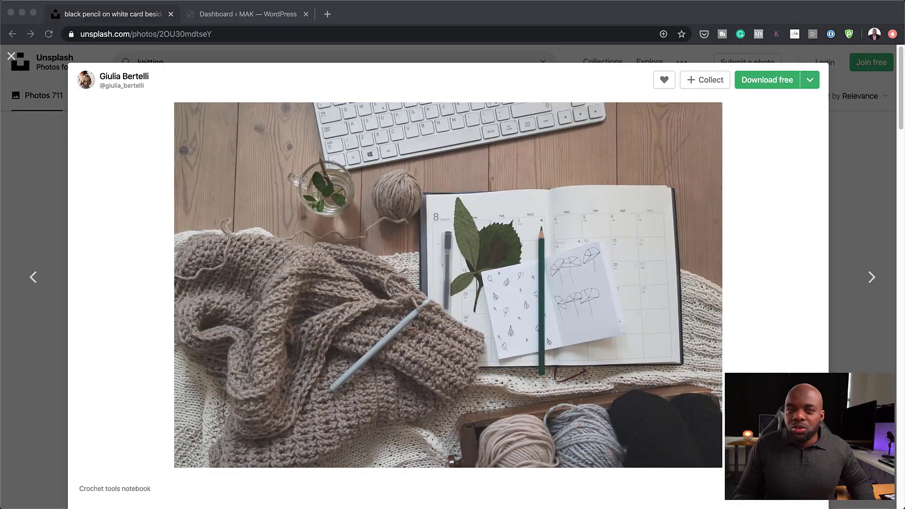
left_click(165, 17)
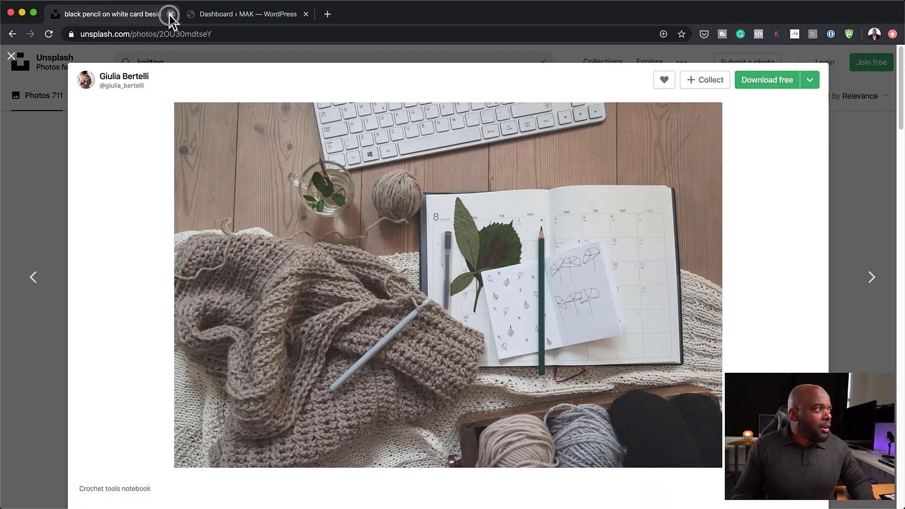
left_click(170, 14)
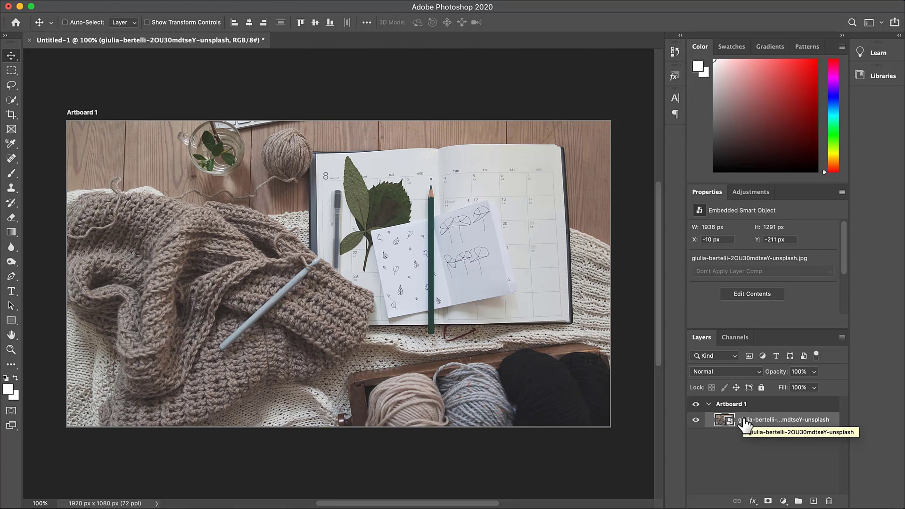
In Photoshop, duplicate the knitting photo layer and set the foreground colour to #988f85, sampled from the brown knit
key("super+j")
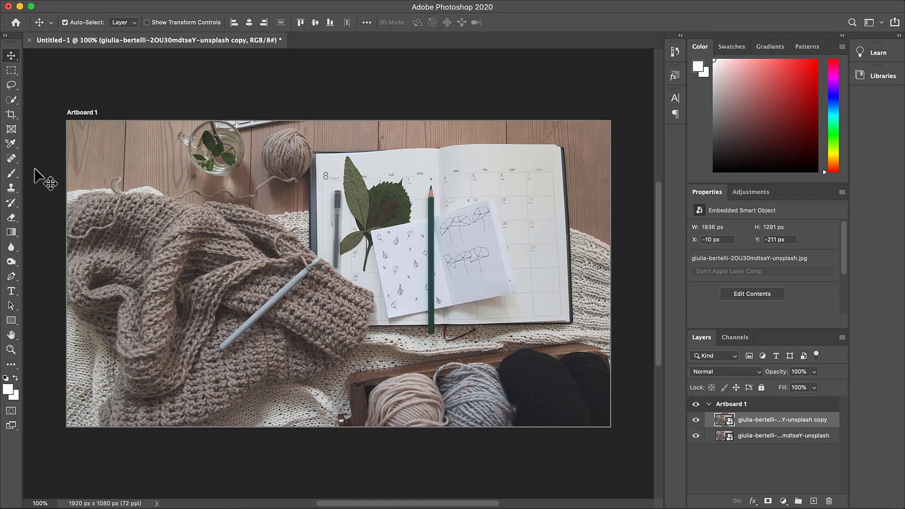
left_click(8, 389)
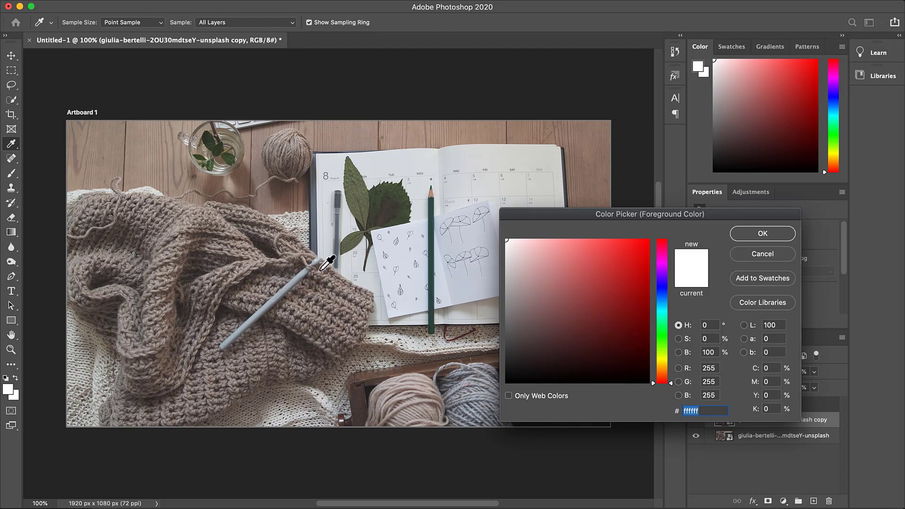
left_click(340, 289)
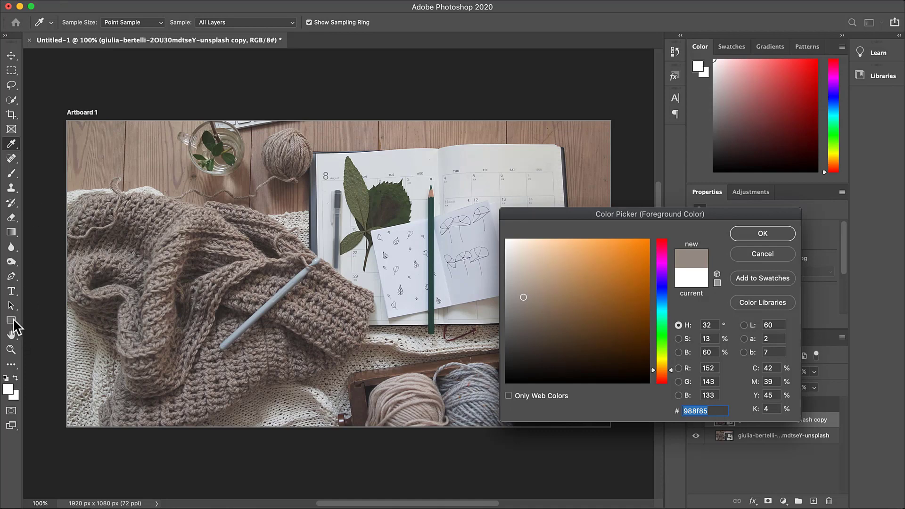
left_click(767, 231)
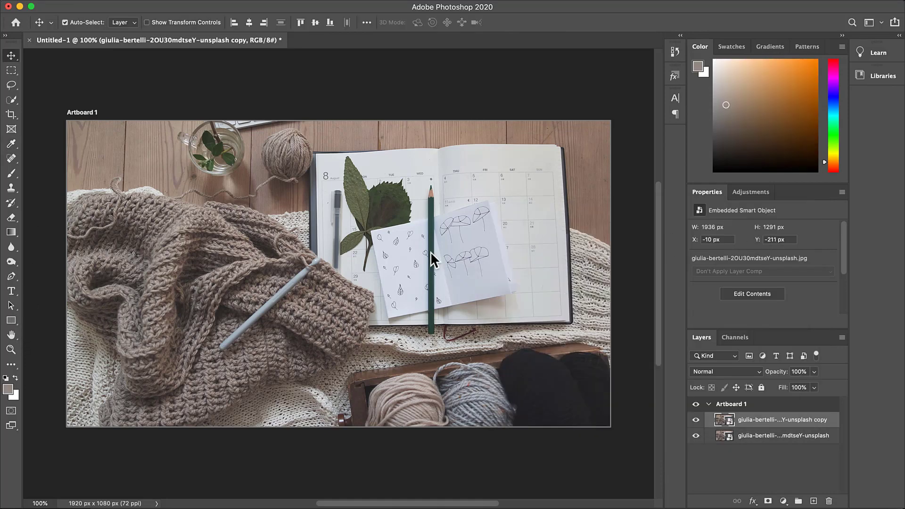
Draw a rectangle about 107 by 110 px below the notebook and duplicate it into an evenly spaced row of five swatches
left_click(12, 320)
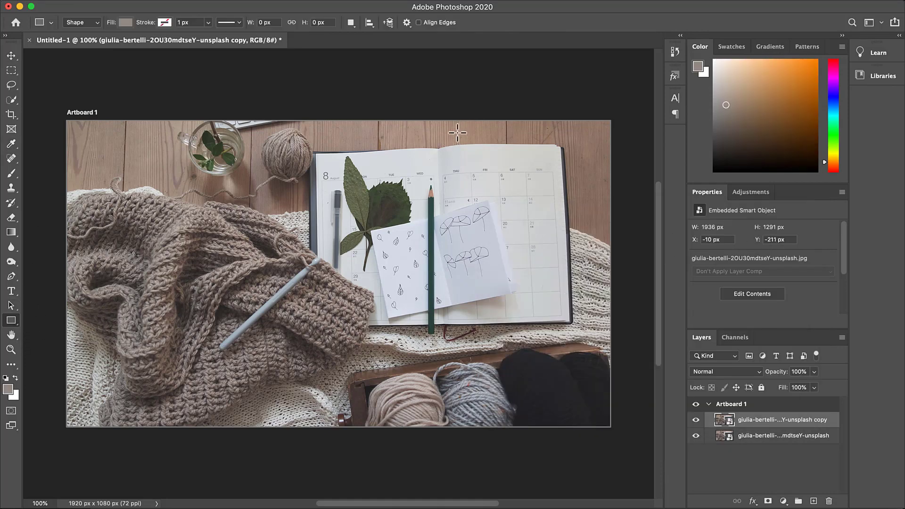
left_click_drag(377, 332, 407, 363)
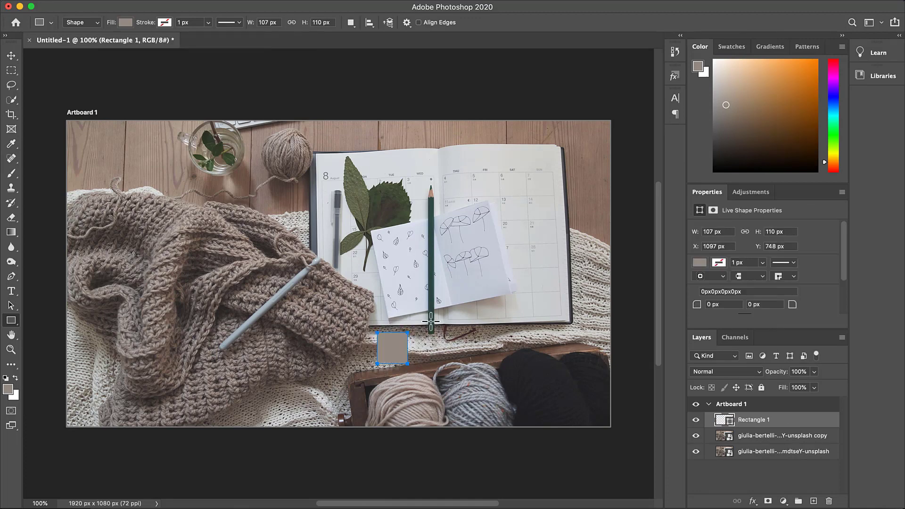
left_click(11, 55)
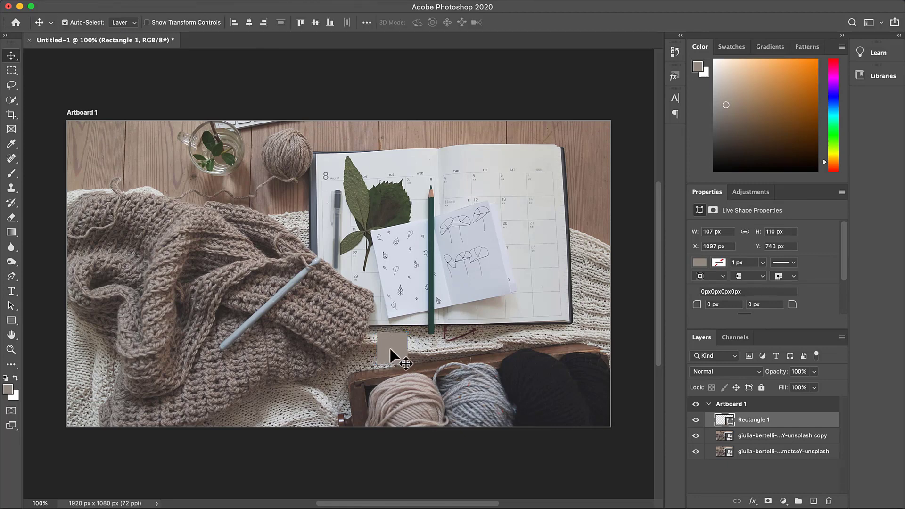
left_click_drag(390, 349, 498, 350)
left_click_drag(507, 352, 543, 349)
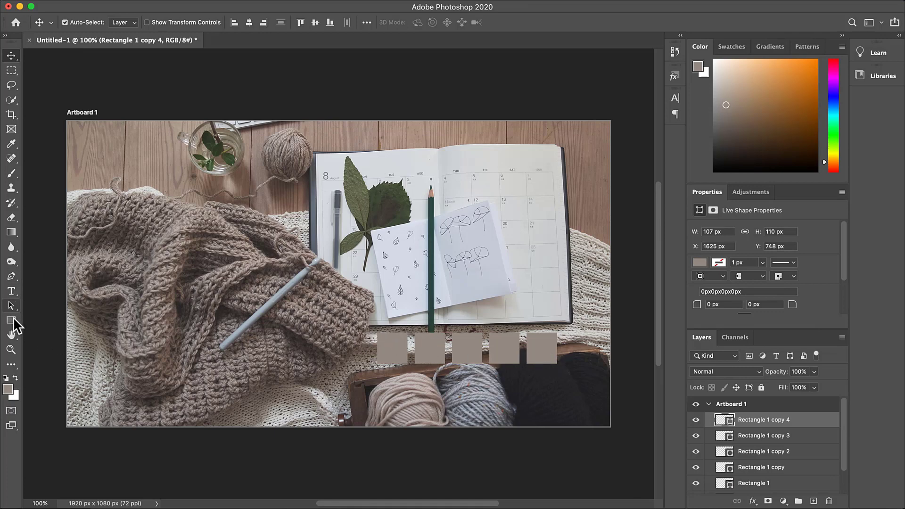
Recolour the second swatch to light grey #d9dcdb, sampled from the white knit blanket
left_click(428, 343)
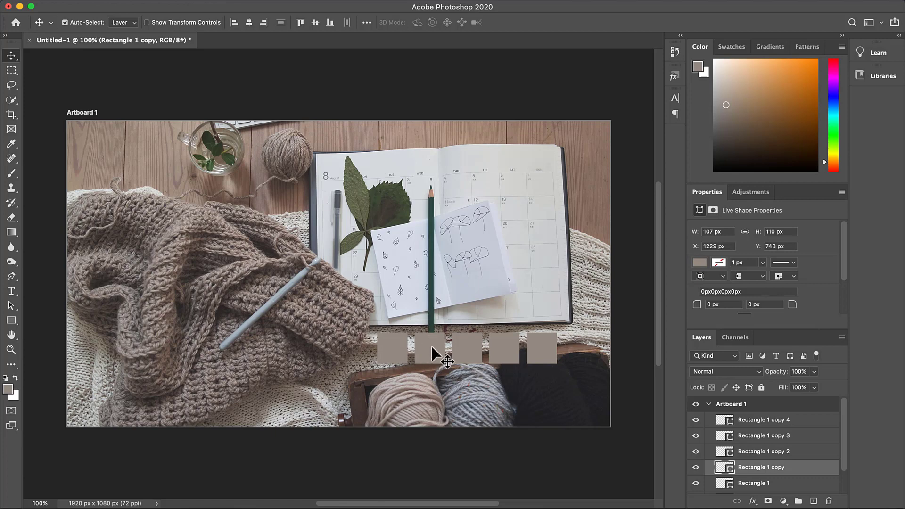
double_click(724, 468)
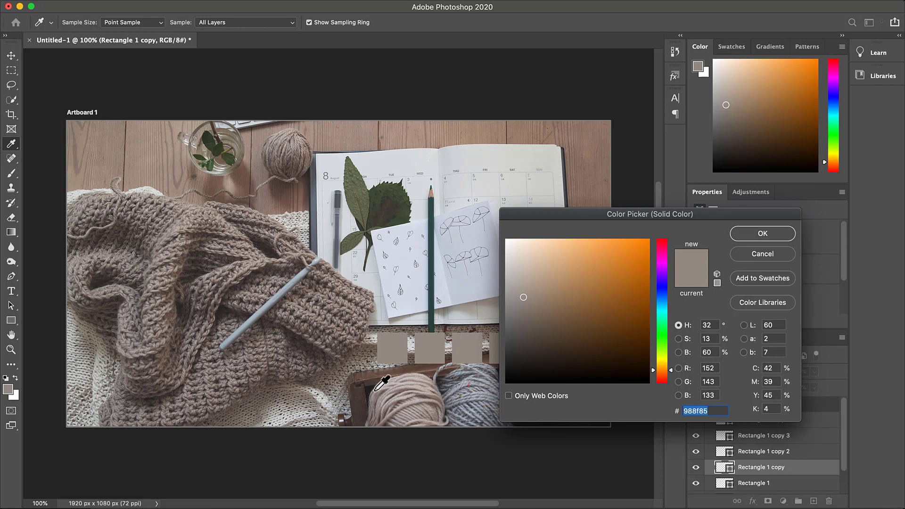
left_click(324, 402)
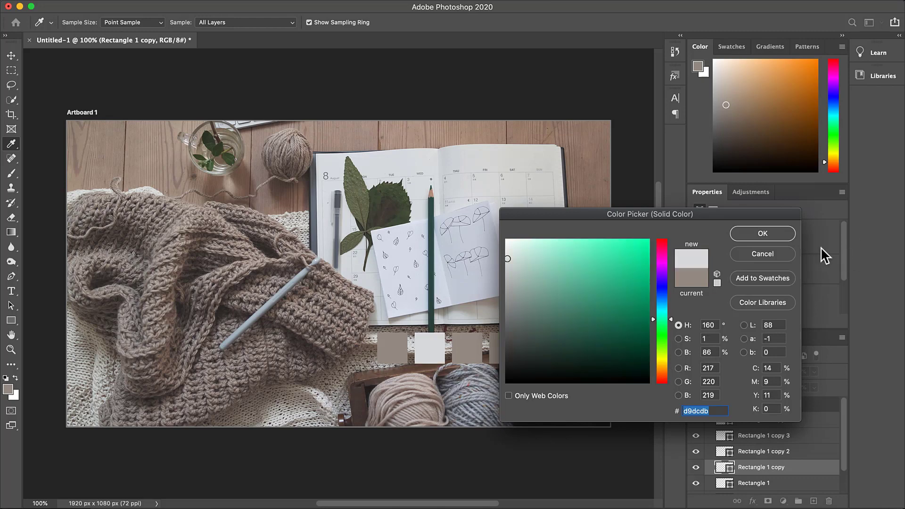
left_click(763, 233)
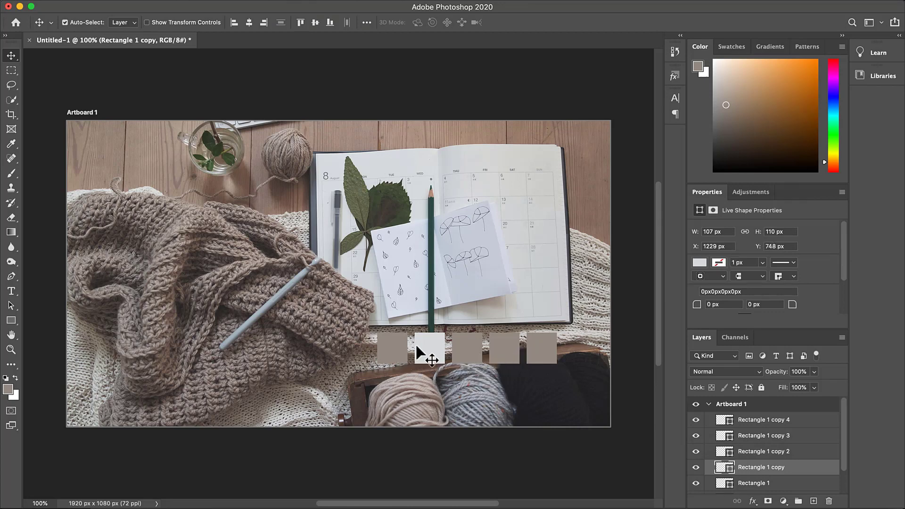
Recolour the third swatch to dark green #2e4d47, sampled from the pencil in the photo
left_click(470, 347)
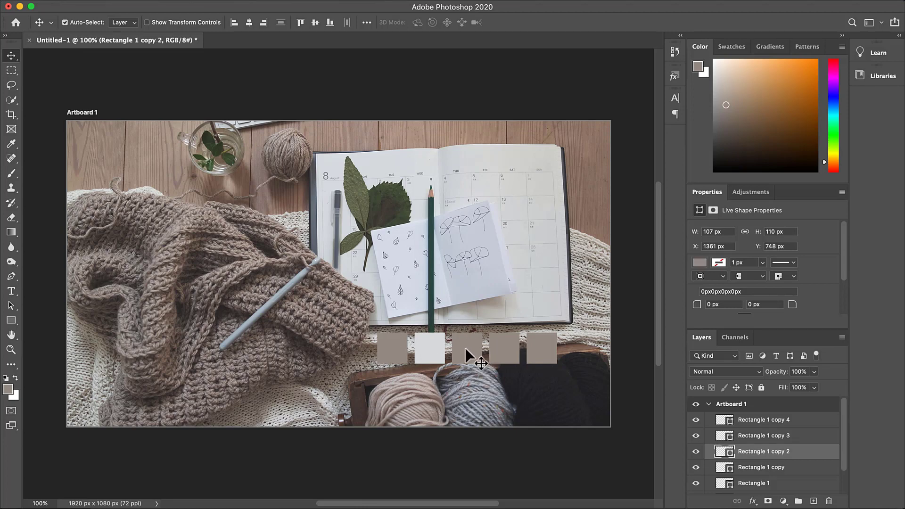
double_click(724, 451)
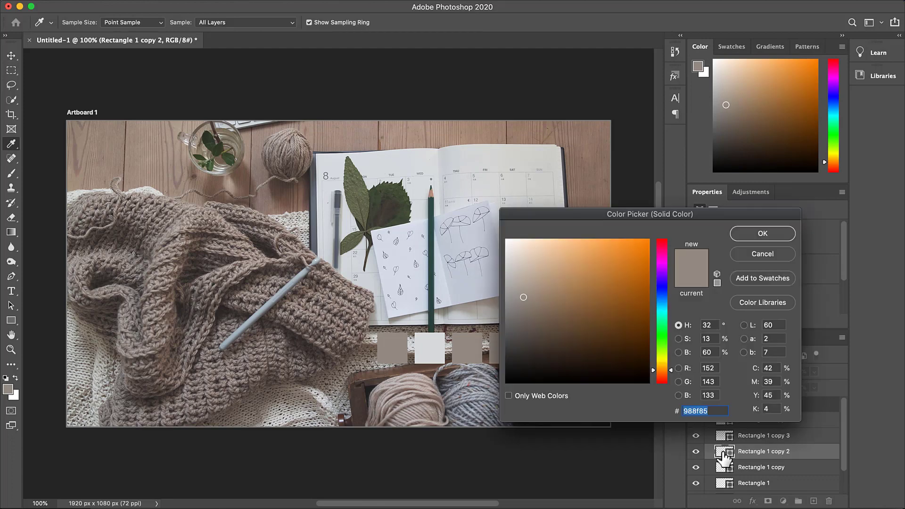
left_click(306, 204)
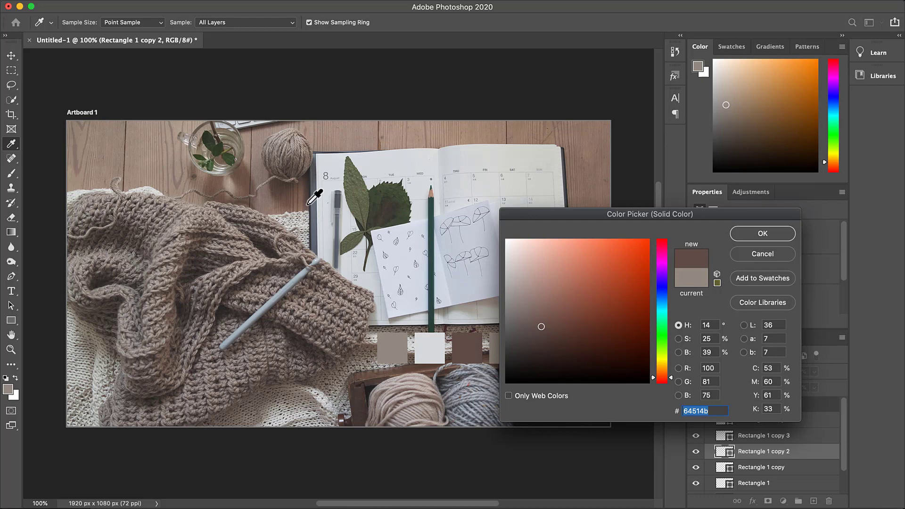
left_click(431, 226)
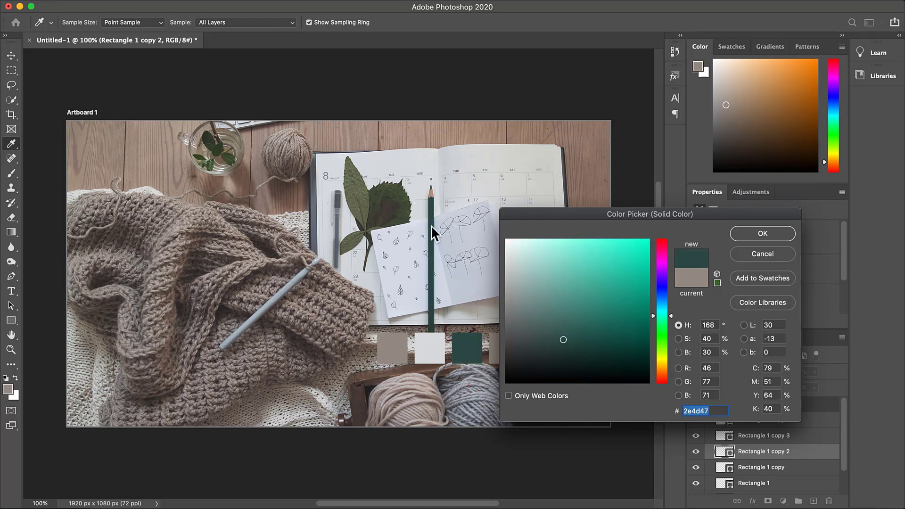
left_click(763, 234)
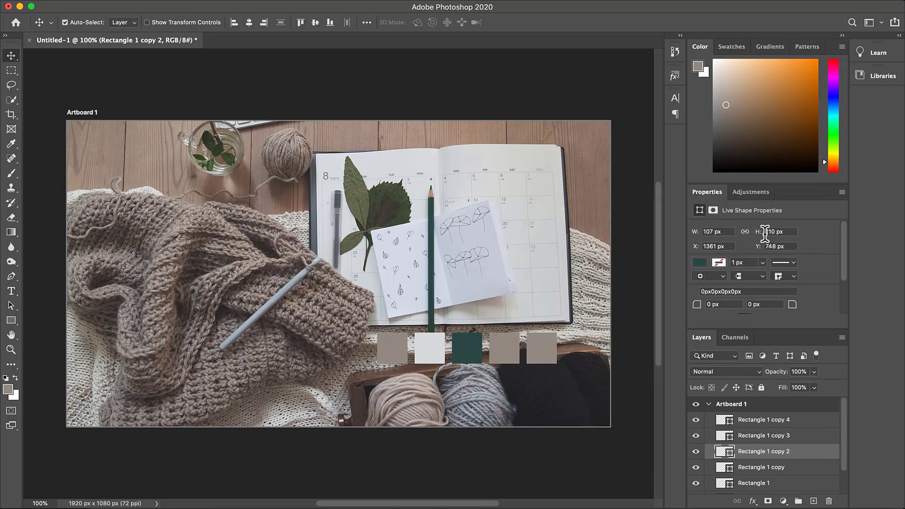
Recolour the fourth swatch to brown #5f4e46, sampled from the wooden table beneath the ball of yarn
left_click(503, 354)
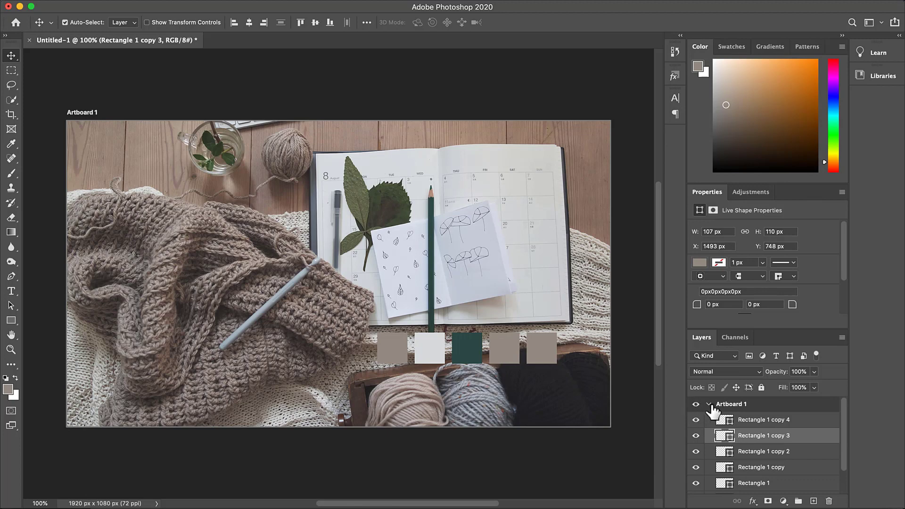
double_click(724, 436)
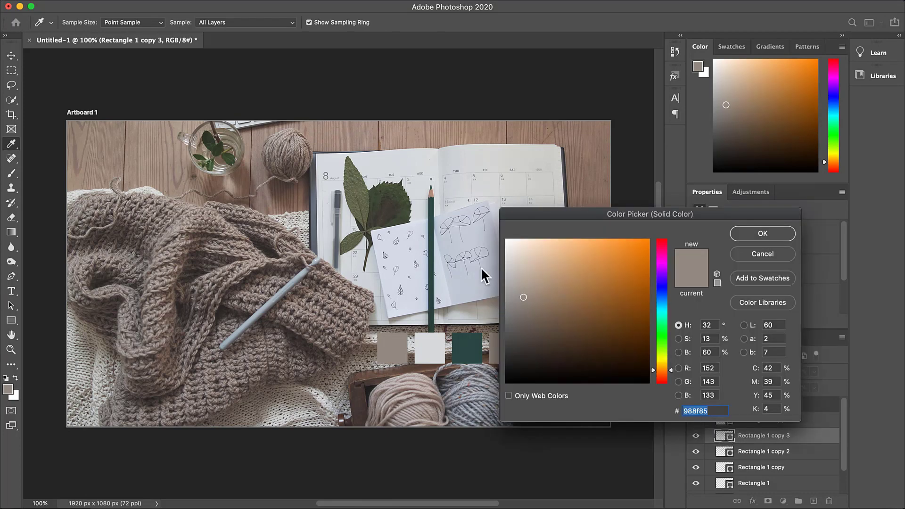
left_click(307, 199)
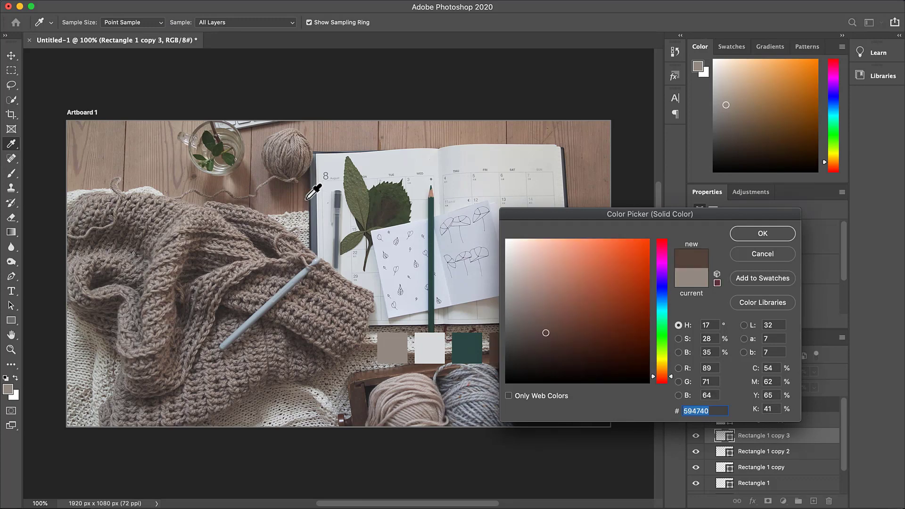
left_click(308, 200)
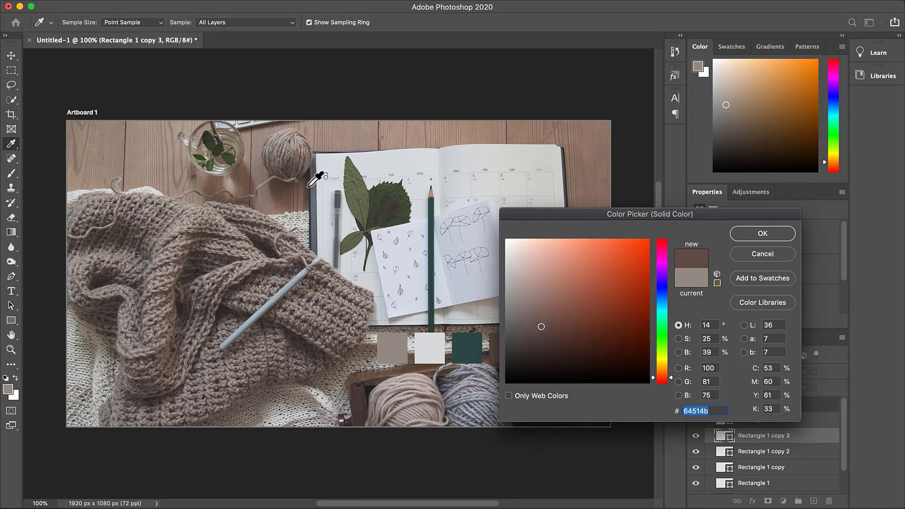
left_click(178, 185)
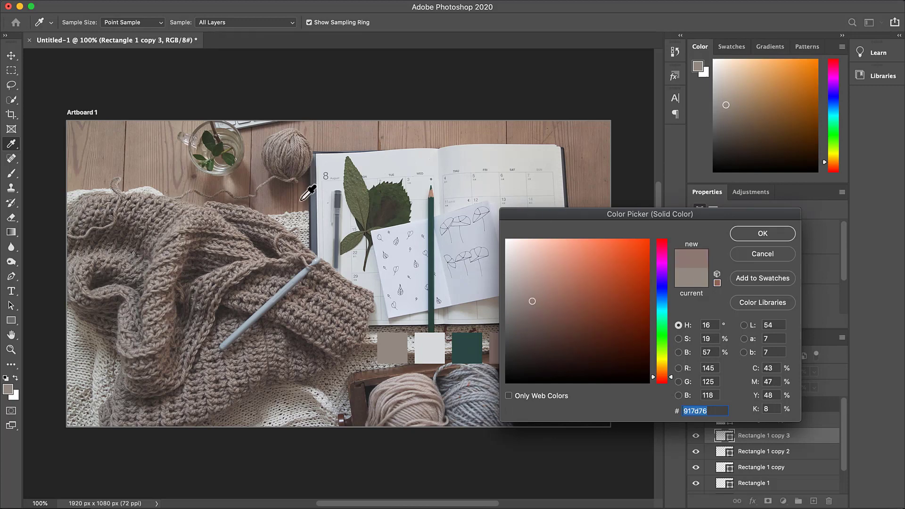
left_click(278, 193)
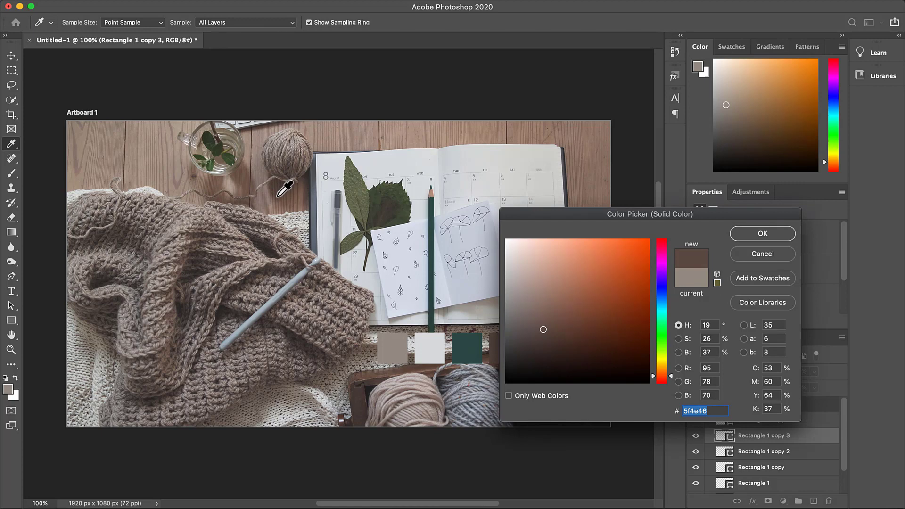
left_click(770, 235)
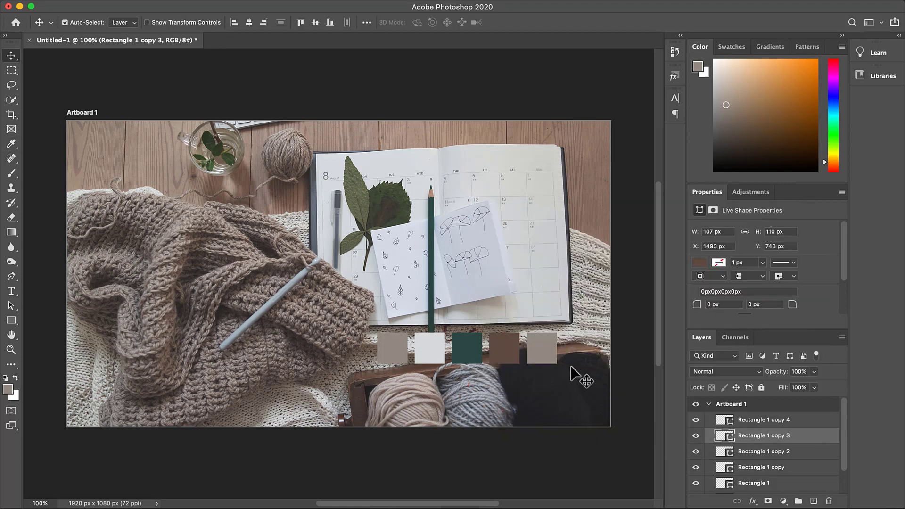
Recolour the fifth swatch to near-black, sampled from the black yarn in the wooden box
left_click(549, 361)
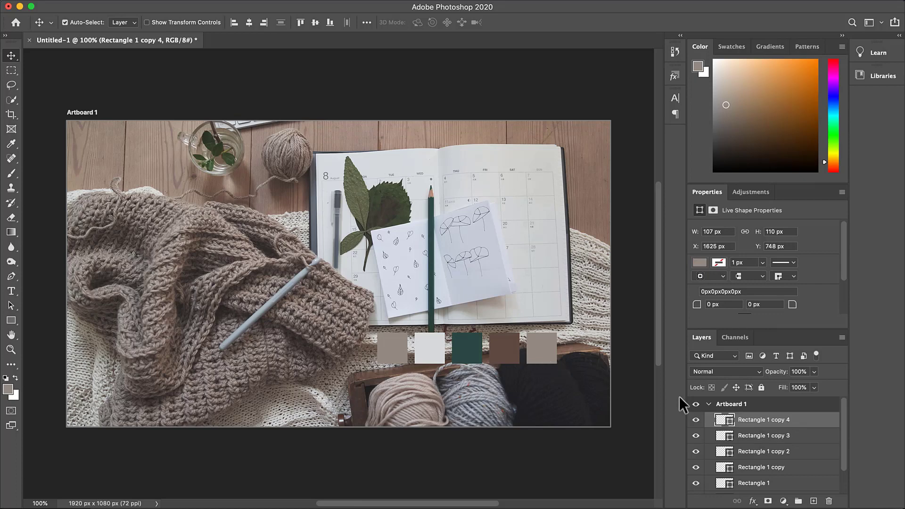
double_click(724, 421)
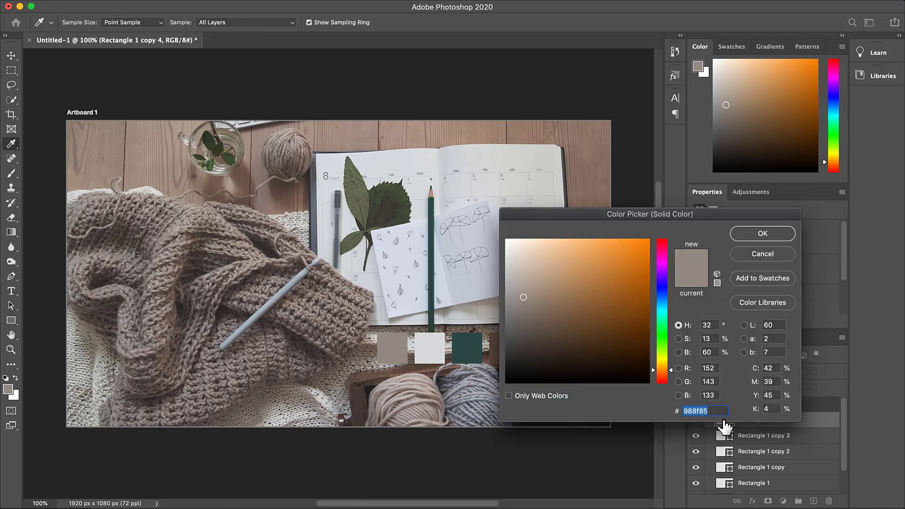
left_click_drag(584, 215, 620, 38)
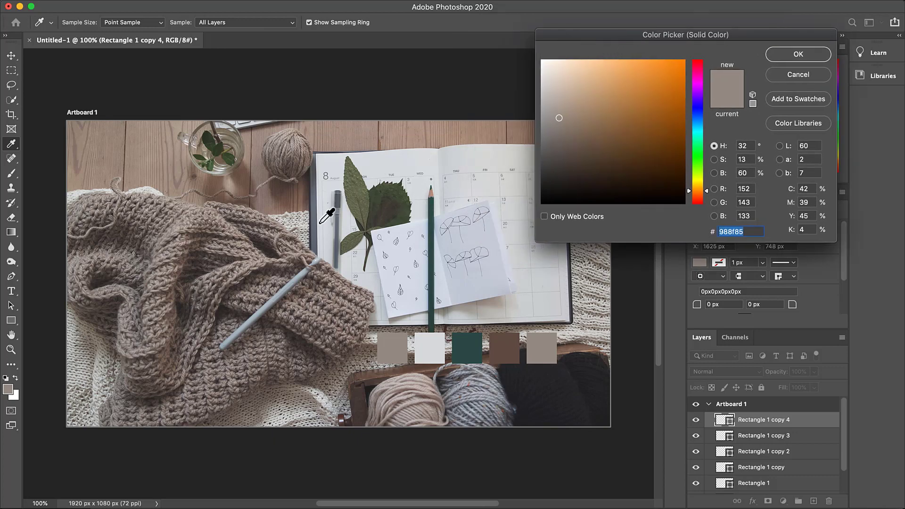
left_click(434, 222)
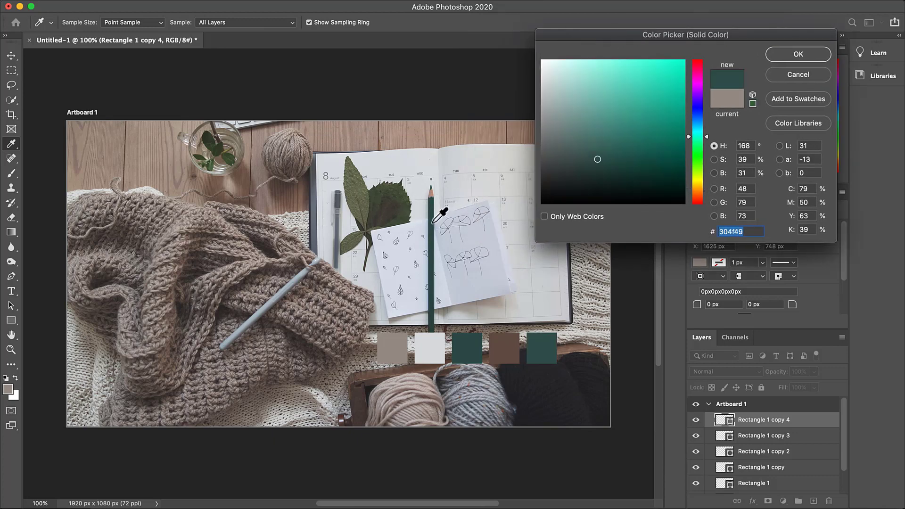
left_click(558, 380)
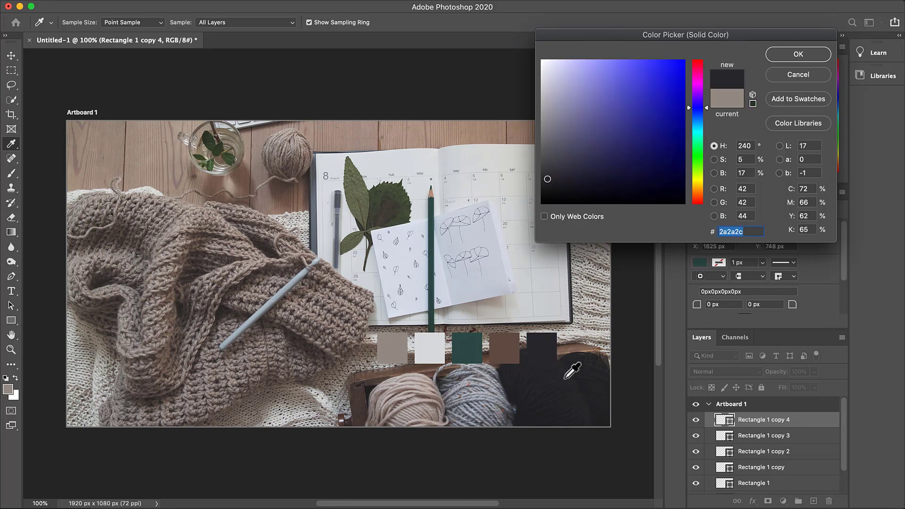
left_click(564, 375)
left_click(798, 54)
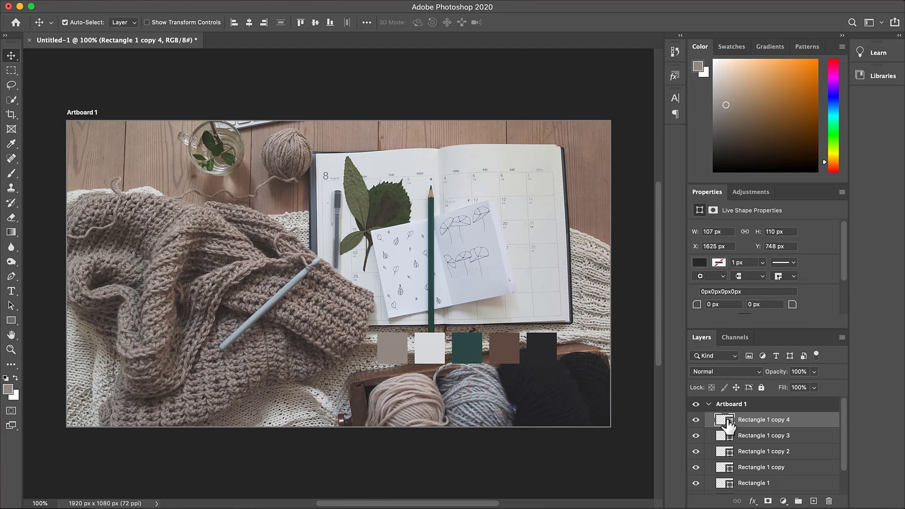
Recolour the first swatch to blue-grey #a5b2bb, sampled from the crochet hook on the knitted blanket
left_click(390, 354)
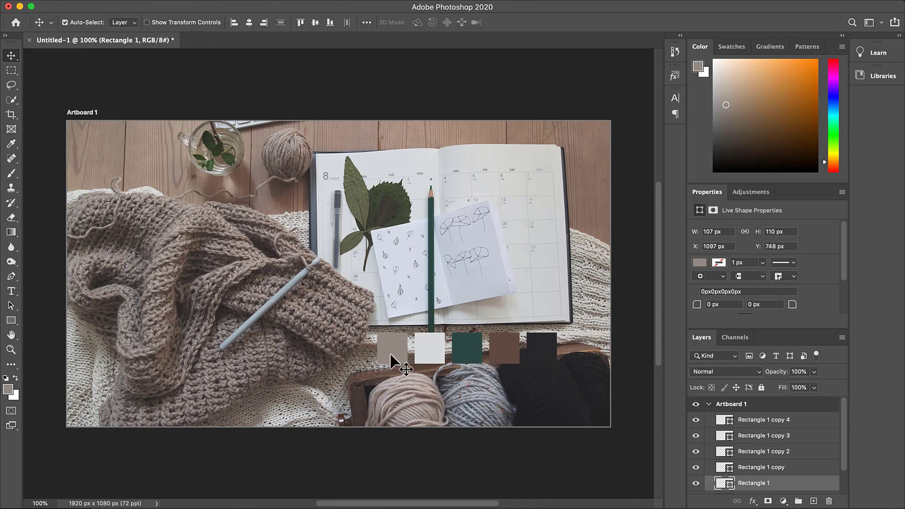
double_click(723, 483)
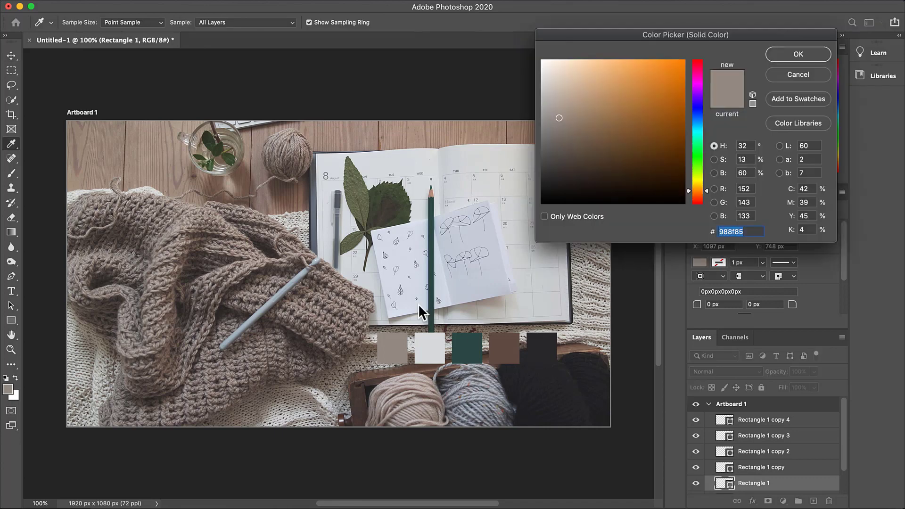
left_click(300, 277)
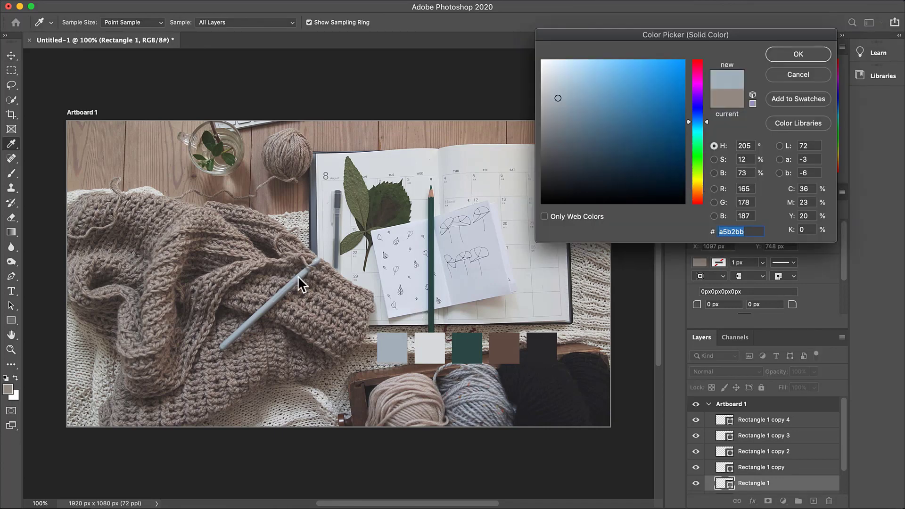
left_click(797, 54)
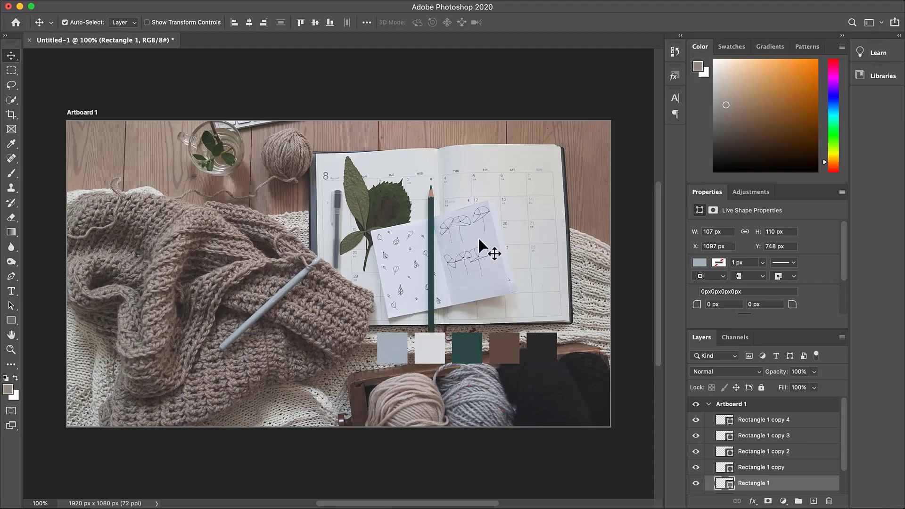
Switch to the WordPress dashboard in Chrome and open the Divi Theme Options
left_click_drag(309, 10, 320, 85)
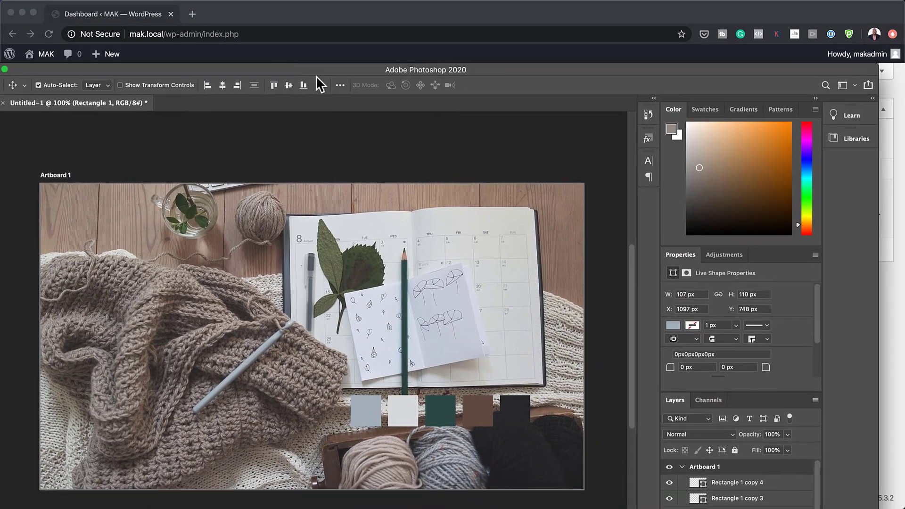
left_click(880, 60)
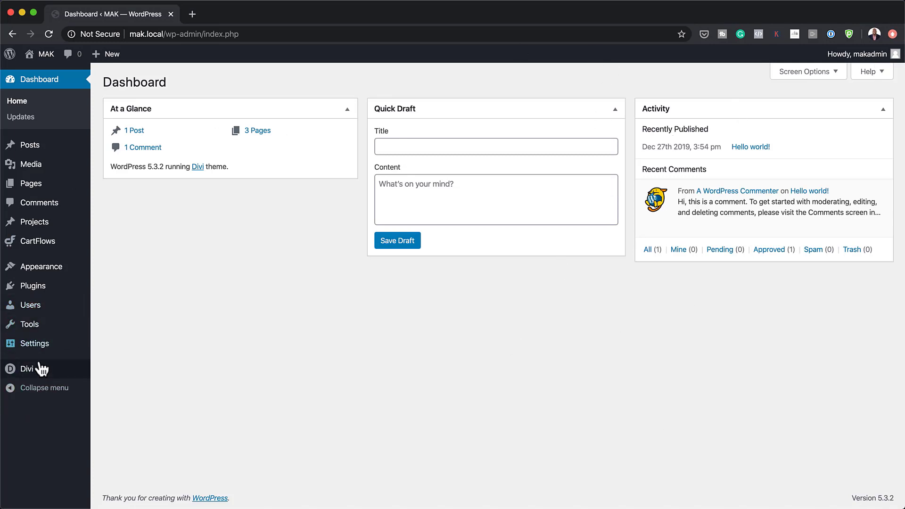
mouse_move(73, 373)
left_click(114, 372)
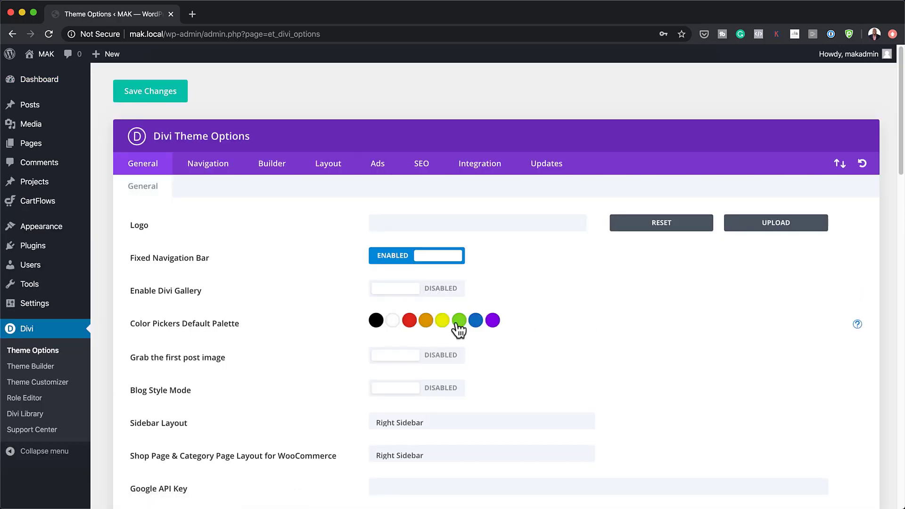
Switch back to Photoshop and copy the first swatch's hex code a5b2bb
mouse_move(542, 506)
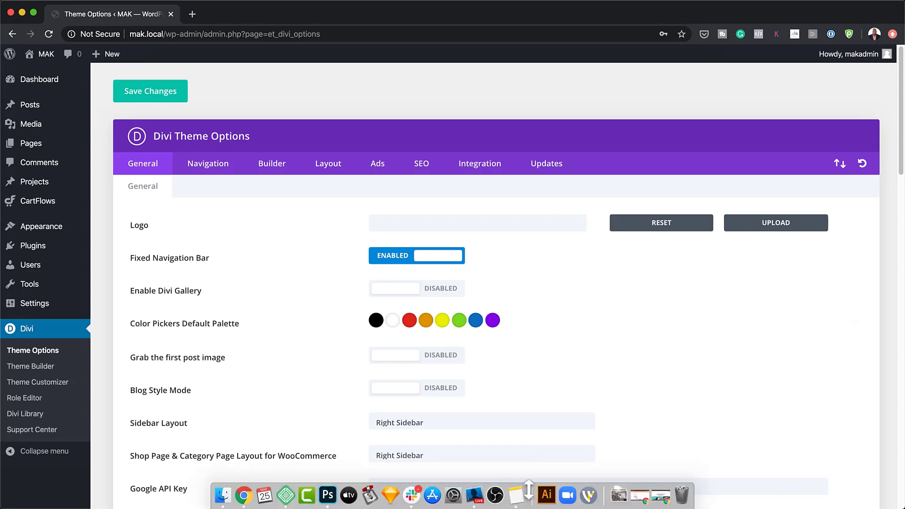
key("ctrl+Up")
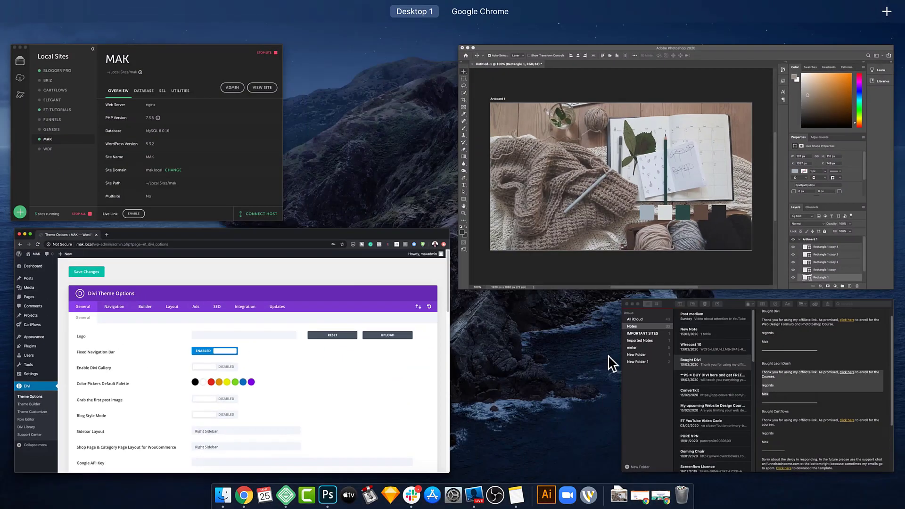
left_click(710, 47)
left_click_drag(606, 77, 904, 130)
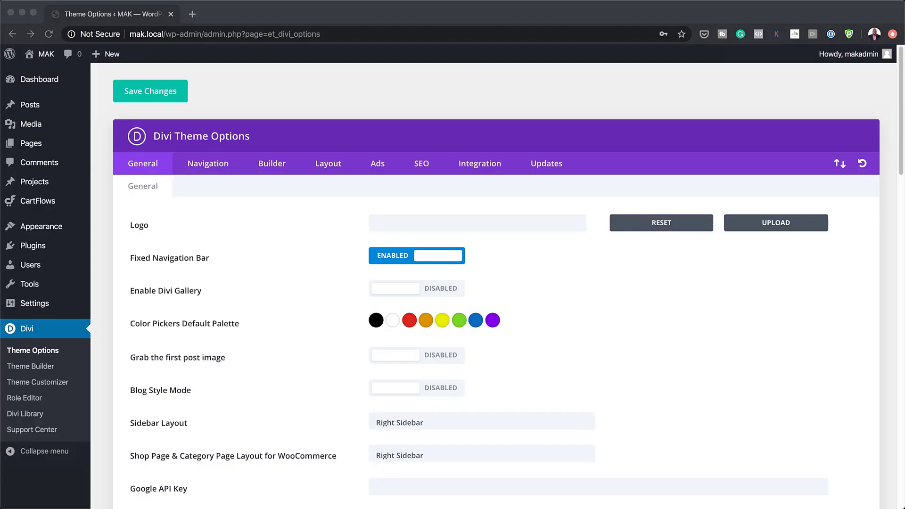
left_click_drag(902, 24, 557, 24)
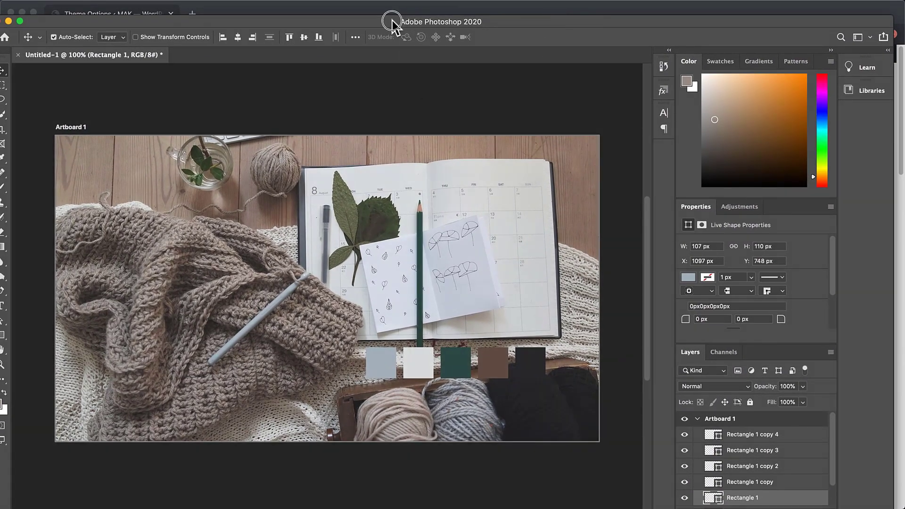
left_click_drag(389, 20, 419, 12)
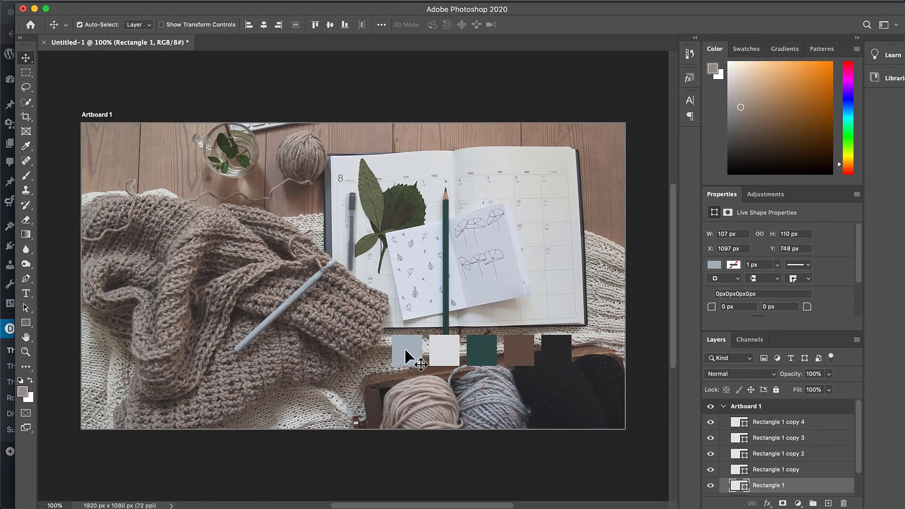
double_click(738, 485)
key("super+c")
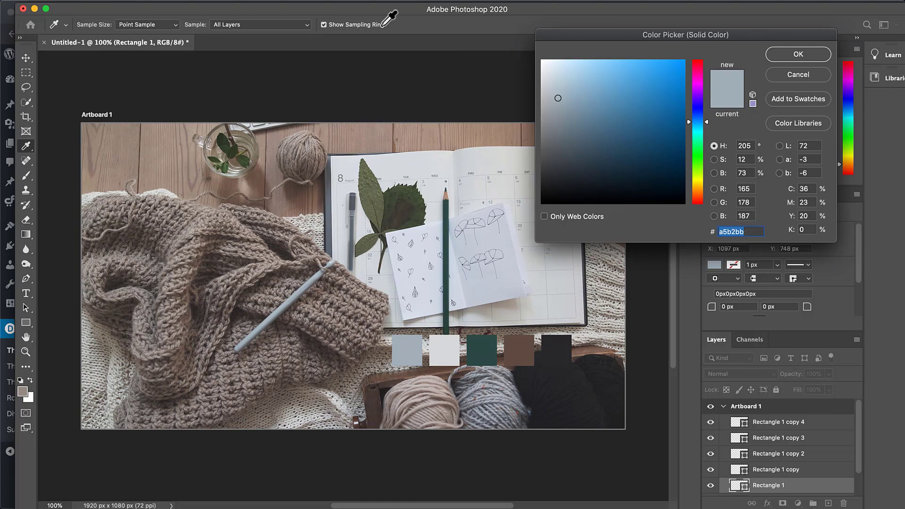
Switch to the Divi Theme Options in Chrome and set the first default palette colour to #a5b2bb
left_click_drag(384, 10, 386, 506)
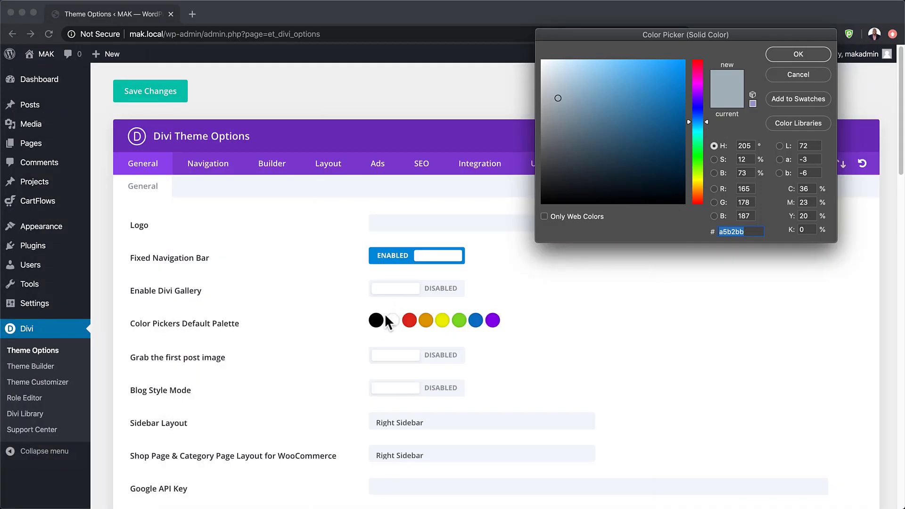
left_click(377, 322)
left_click(376, 321)
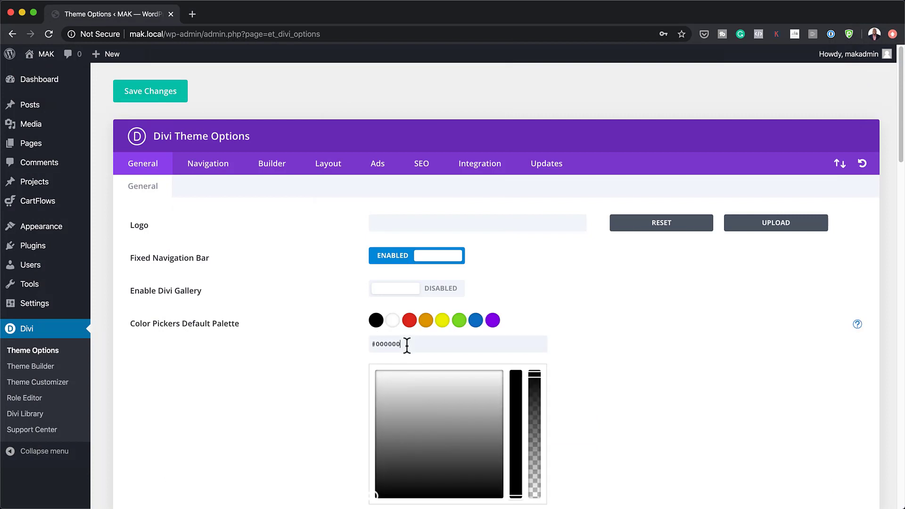
left_click(407, 344)
key("super+v")
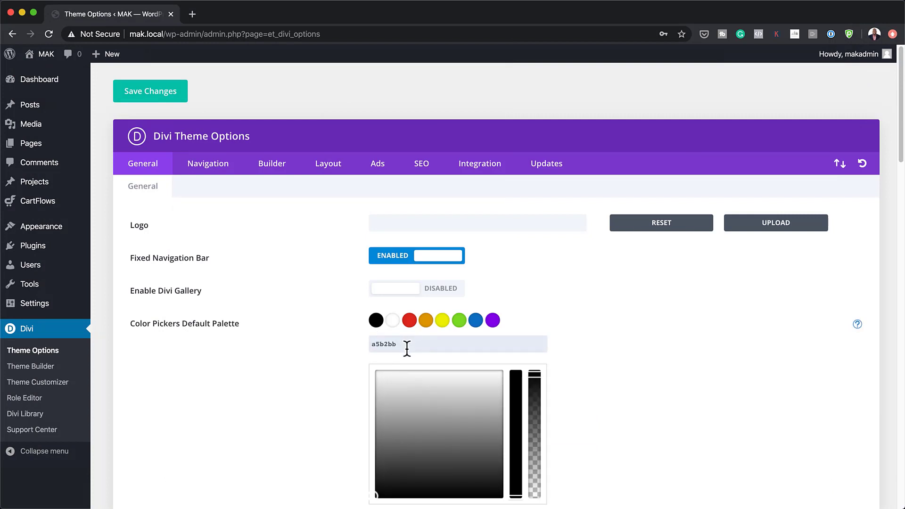
key("Return")
Copy the light grey second swatch's hex code d9dcdb from Photoshop and set it as Divi's second default palette colour in Chrome
left_click(390, 323)
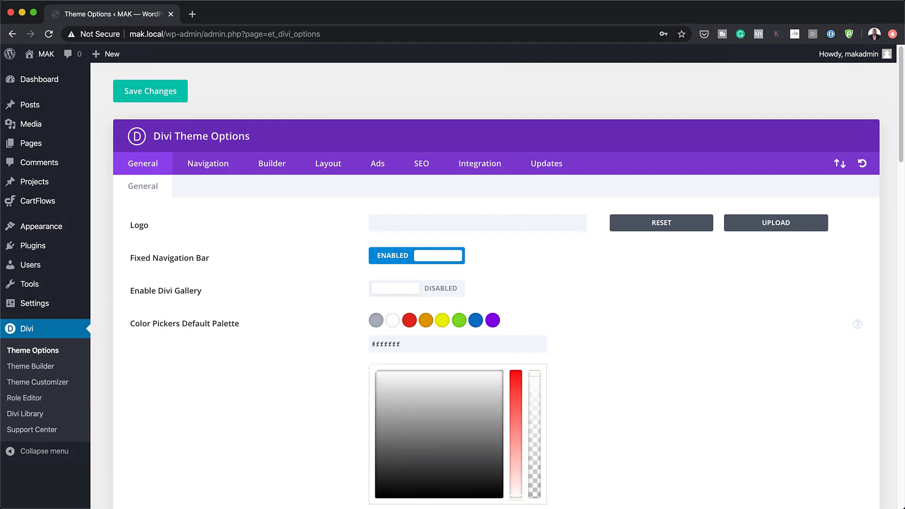
key("super+Tab")
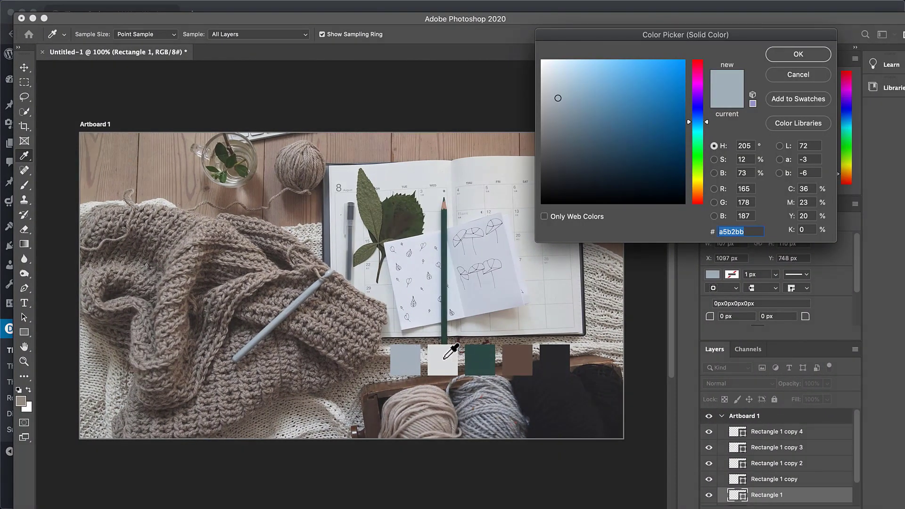
left_click(445, 364)
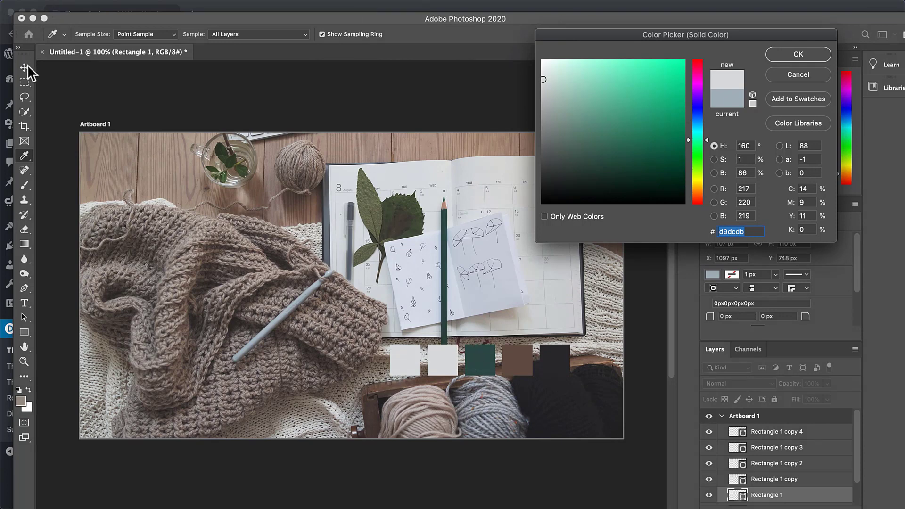
left_click(810, 75)
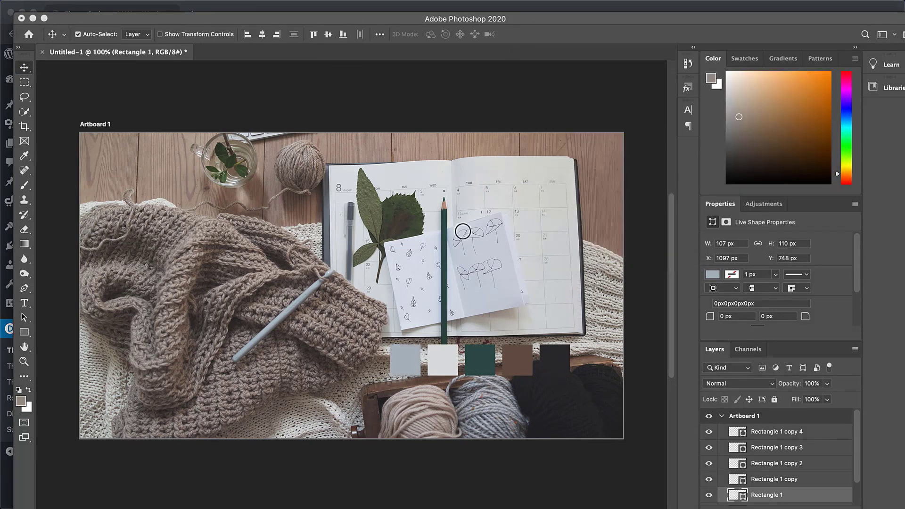
left_click(736, 481)
double_click(736, 481)
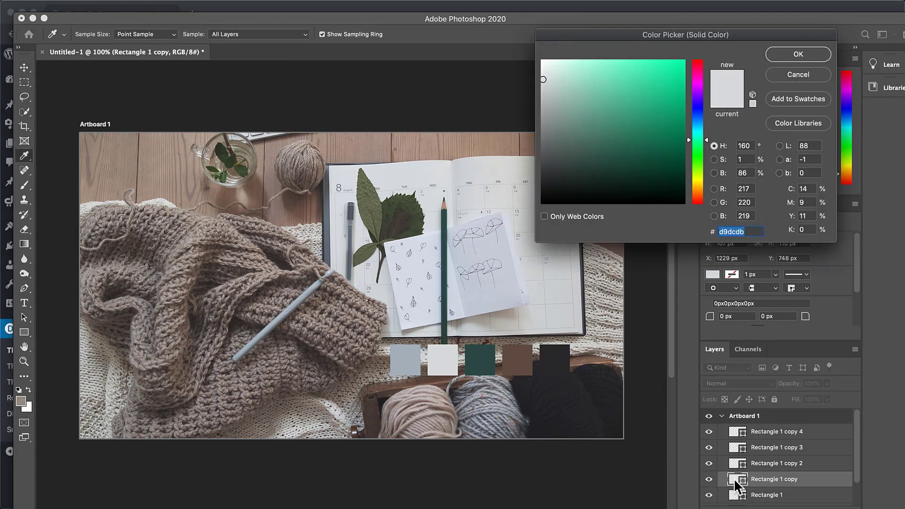
left_click(753, 232)
double_click(753, 232)
left_click_drag(424, 14, 426, 507)
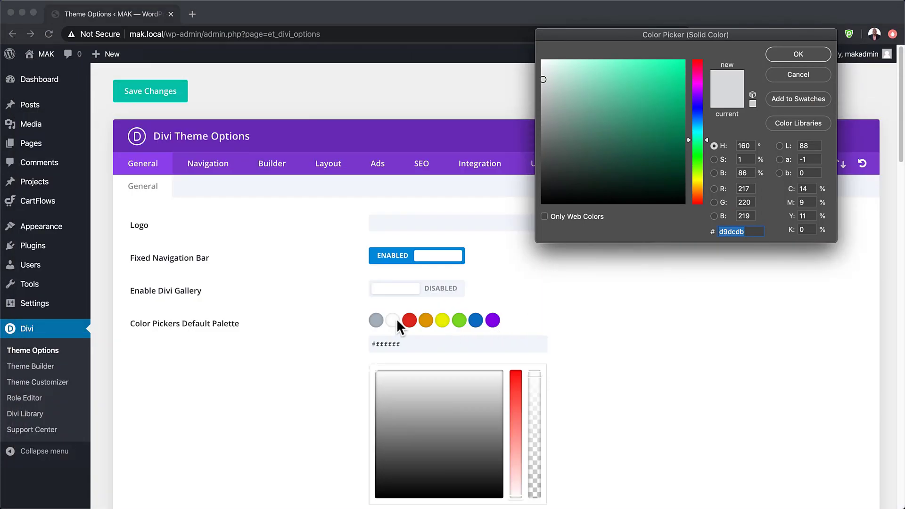
triple_click(406, 344)
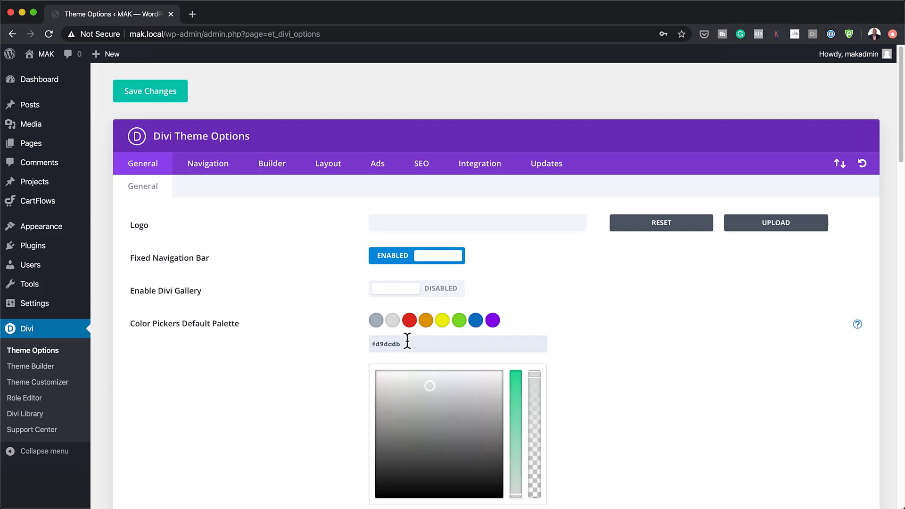
Copy the dark green third swatch's hex code 2e4d47 from Photoshop and set it as Divi's third default palette colour in Chrome
left_click(408, 321)
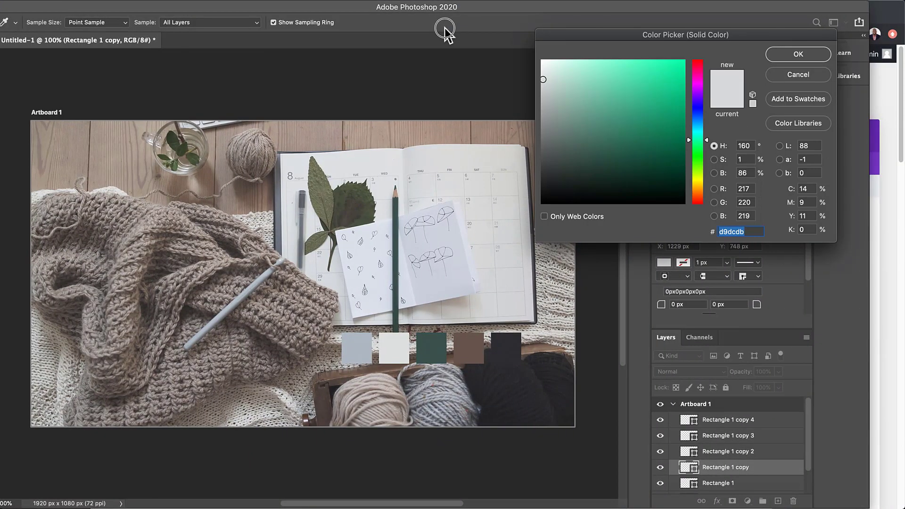
left_click(798, 75)
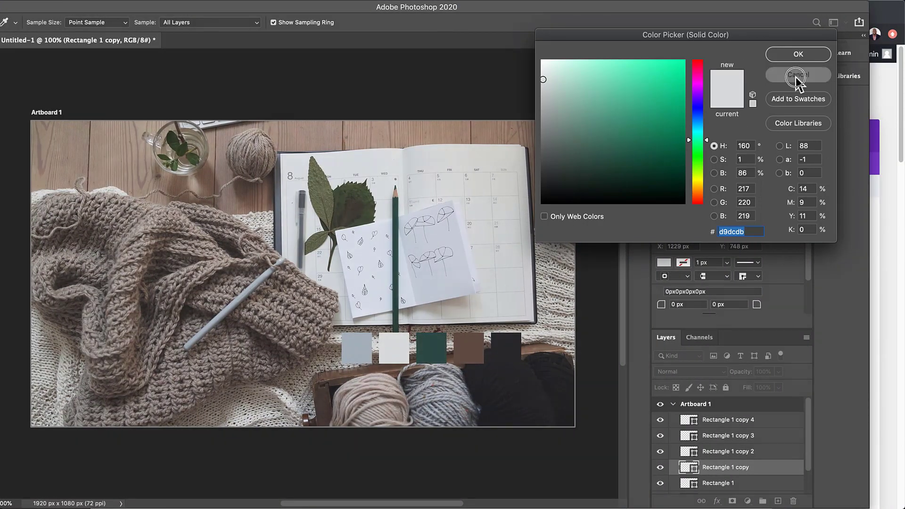
left_click(438, 352)
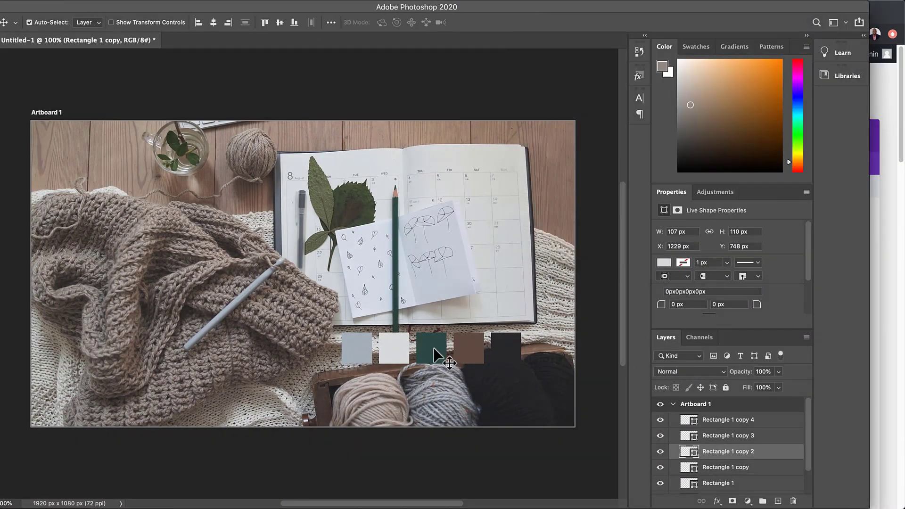
double_click(686, 450)
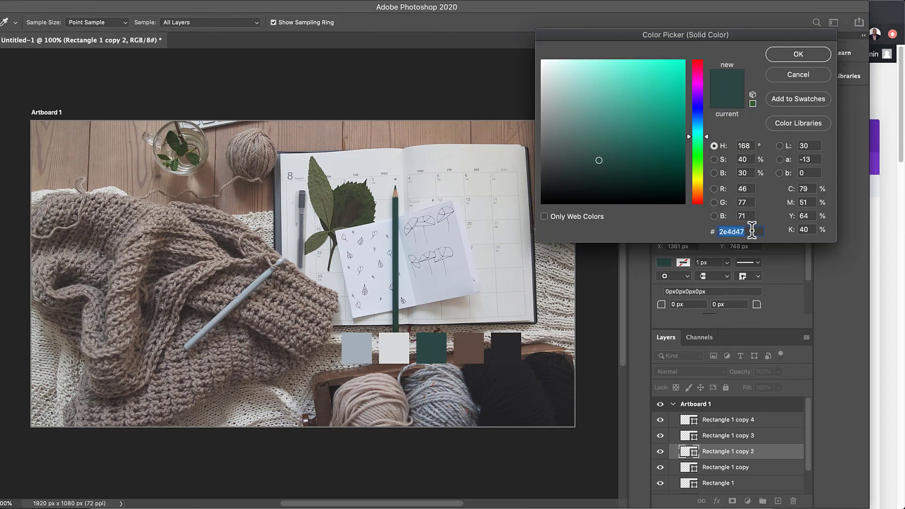
left_click_drag(500, 10, 904, 144)
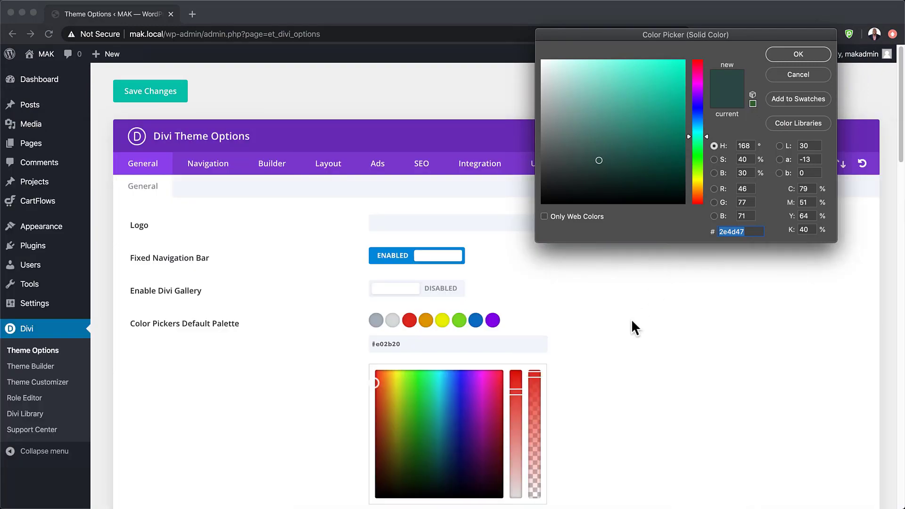
left_click(410, 344)
triple_click(411, 343)
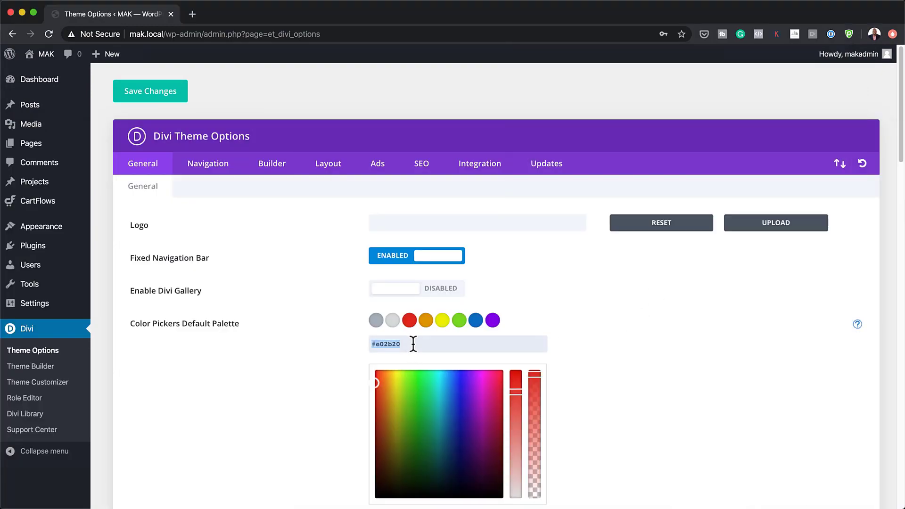
Copy the brown fourth swatch's hex code 645046 from Photoshop and set it as Divi's fourth default palette colour in Chrome
left_click(426, 324)
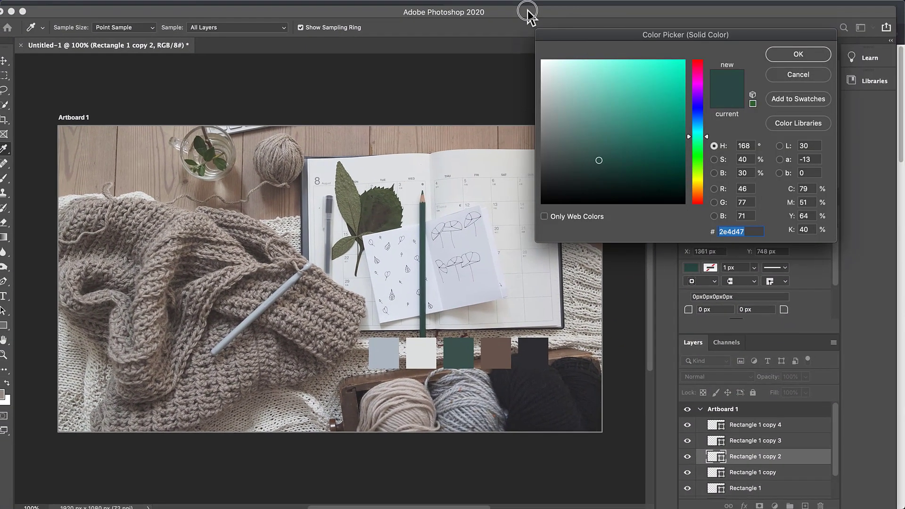
mouse_move(528, 12)
left_mouse_down()
mouse_move(540, 6)
mouse_move(538, 16)
left_mouse_up()
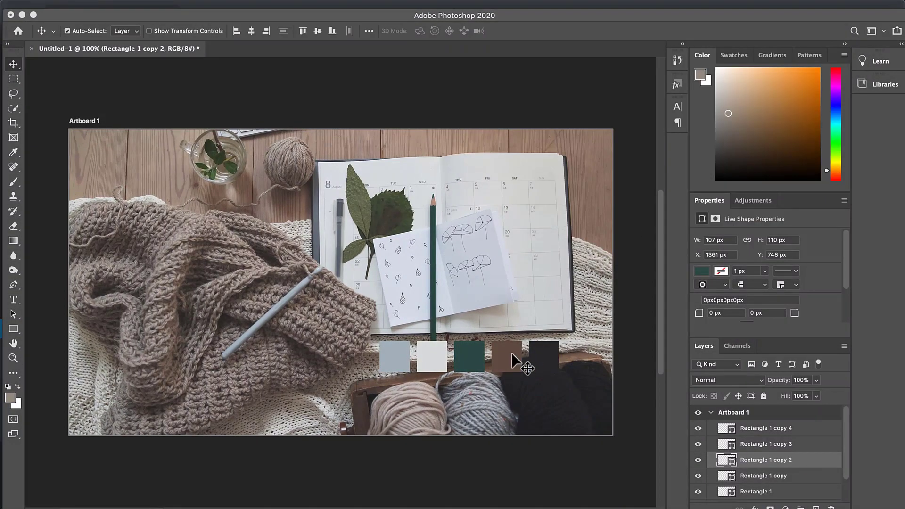
left_click(509, 353)
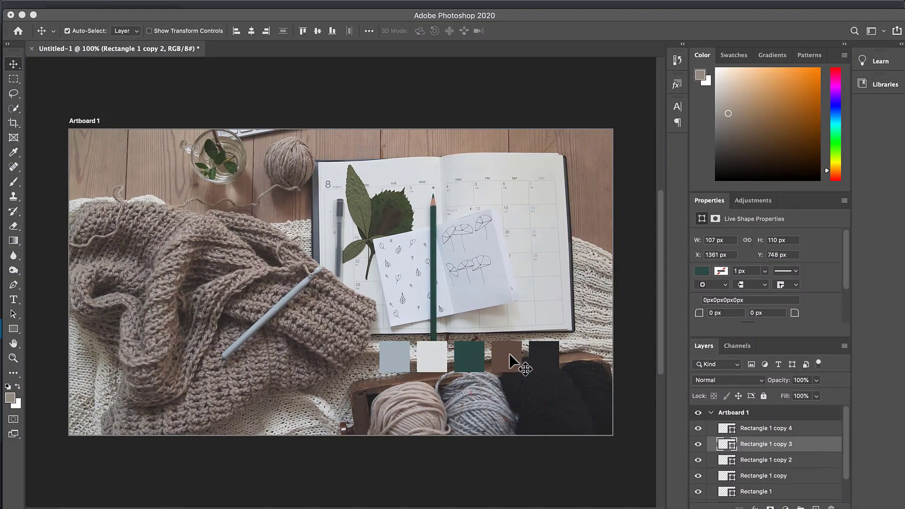
double_click(722, 444)
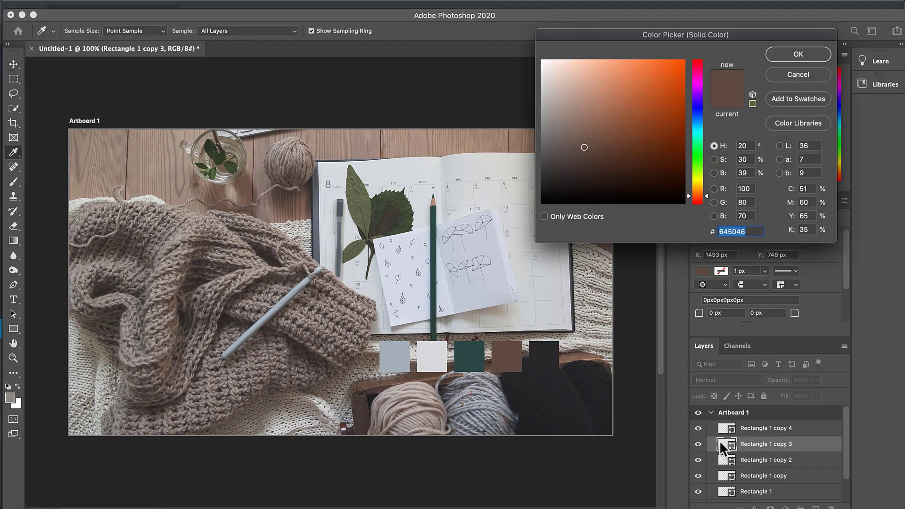
double_click(755, 233)
key("super+c")
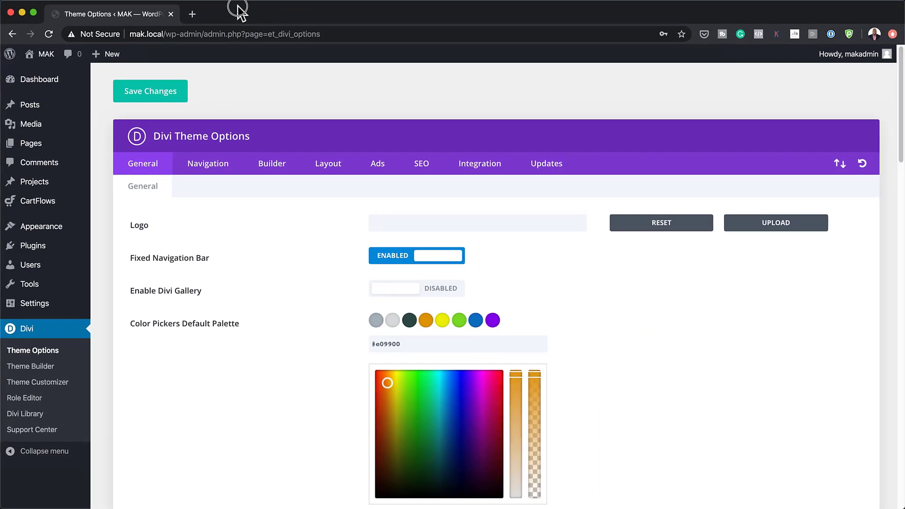
triple_click(414, 345)
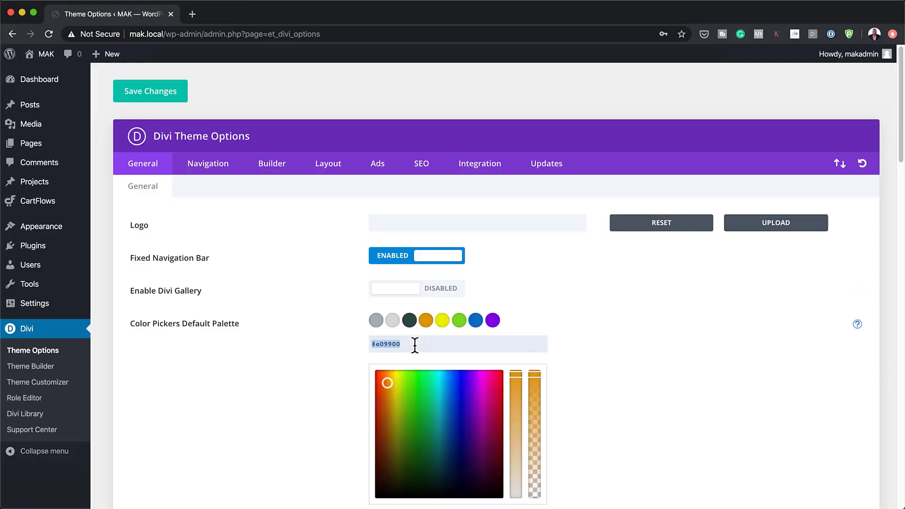
key("super+v")
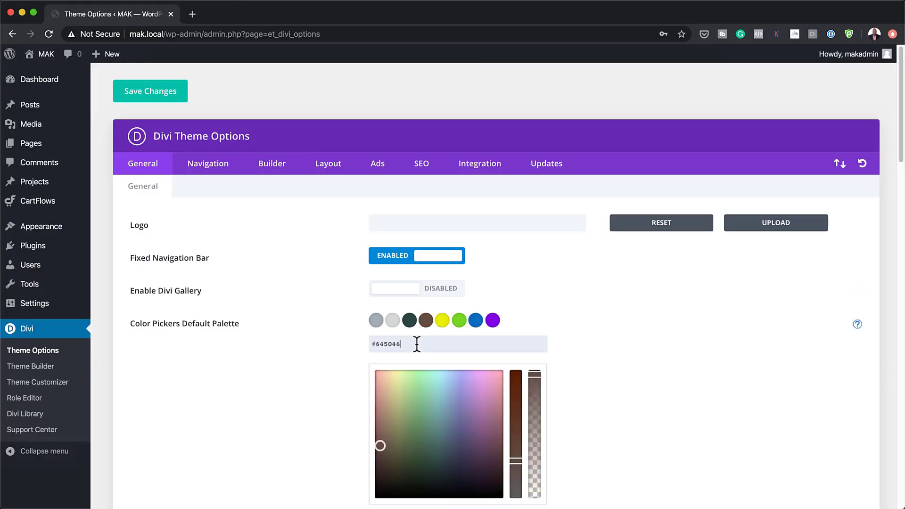
Read the near-black fifth swatch's hex code 2b2b2d in Photoshop and set it as Divi's fifth default palette colour in Chrome
left_click(442, 322)
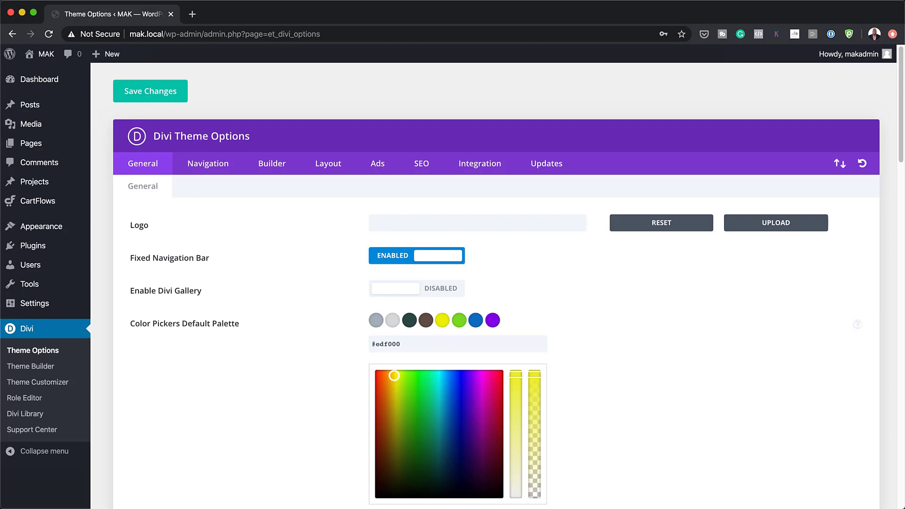
left_click_drag(686, 8, 701, 162)
left_click(580, 72)
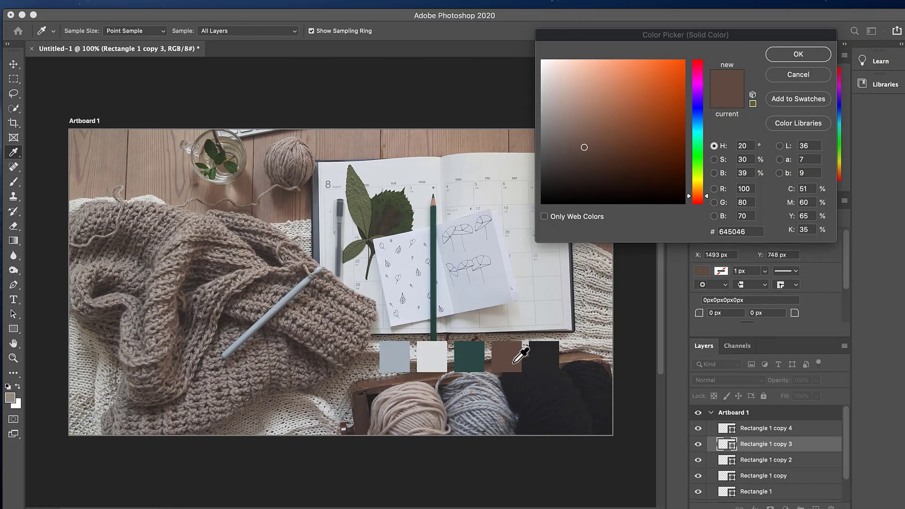
left_click(799, 78)
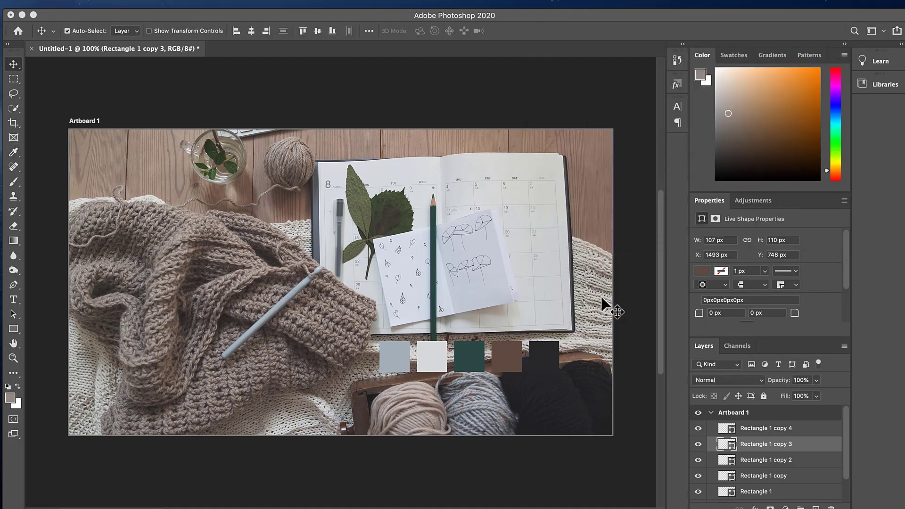
left_click(549, 367)
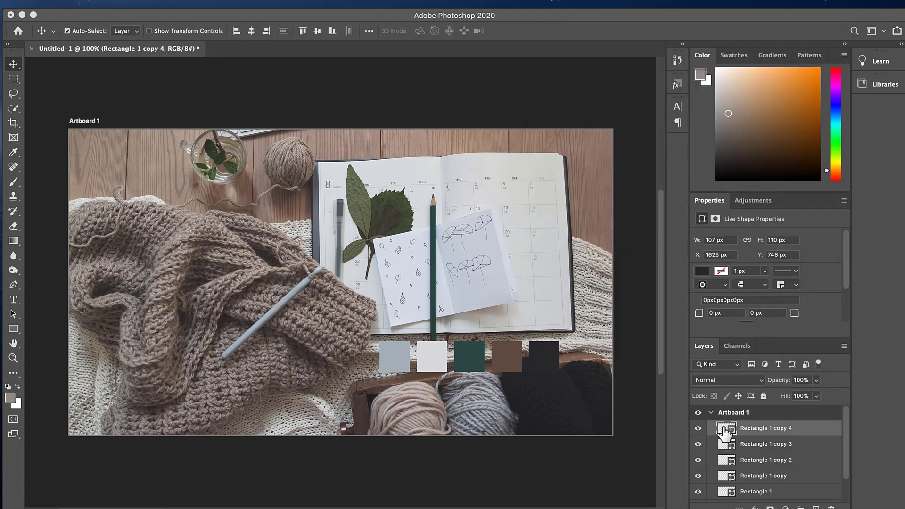
double_click(724, 429)
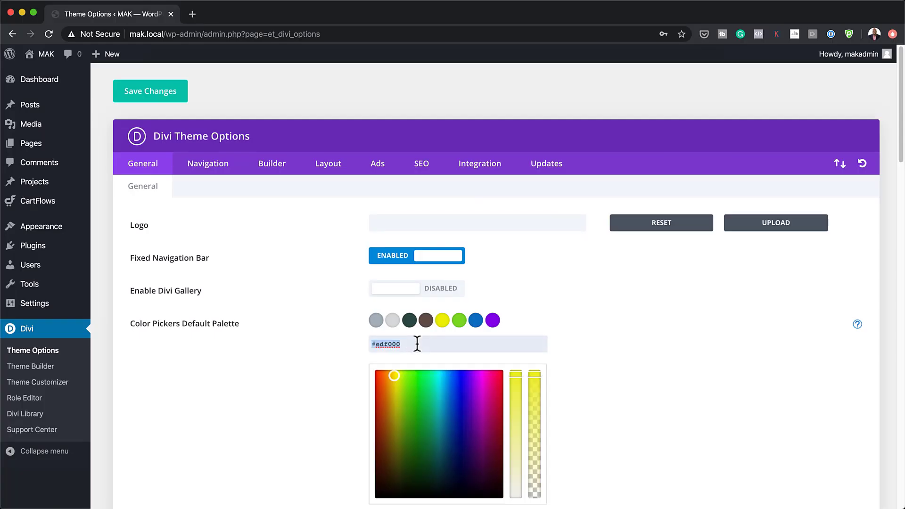
type("2b2b2d")
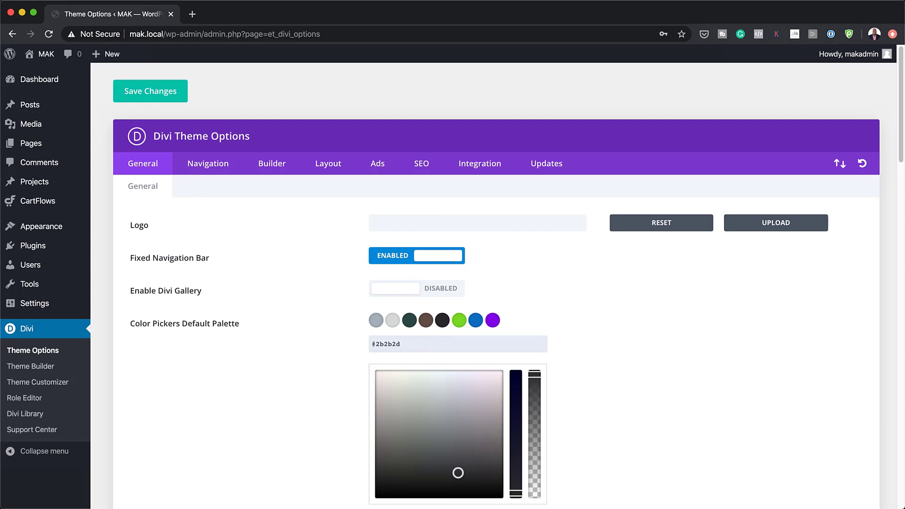
key("super+Tab")
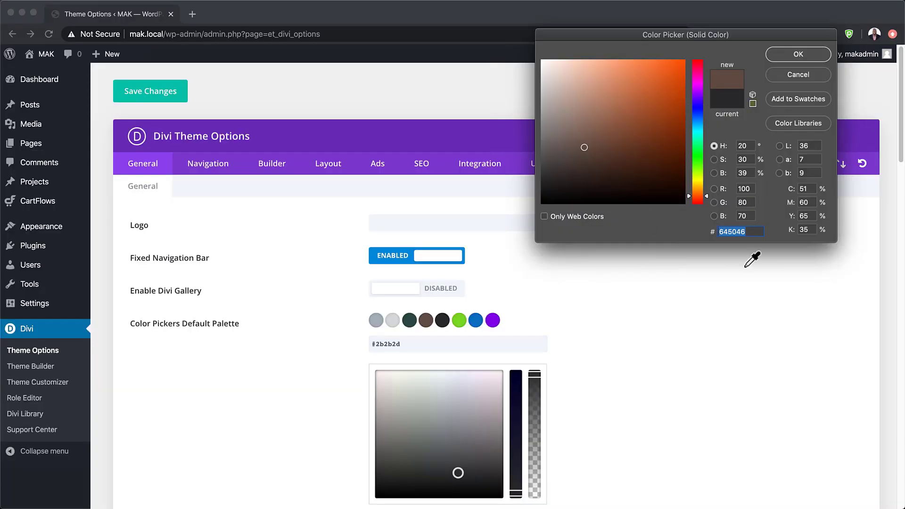
left_click(790, 73)
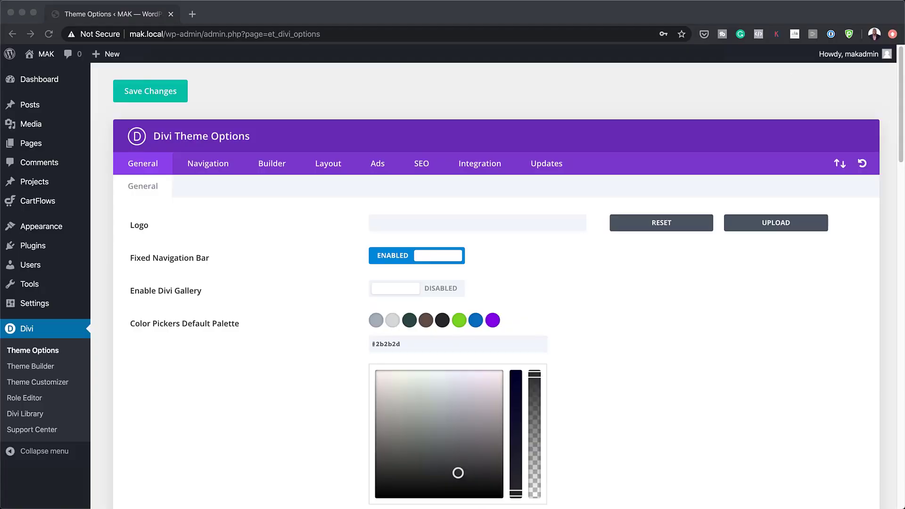
key("super+Tab")
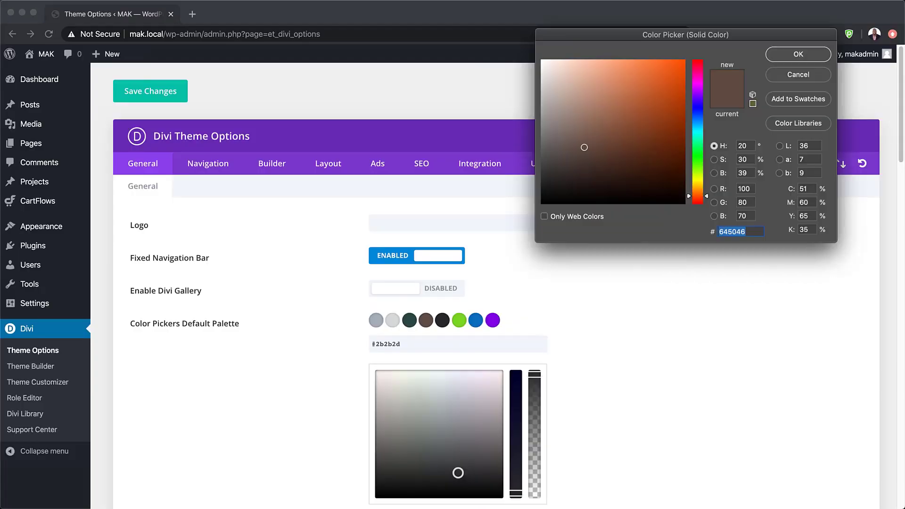
double_click(753, 230)
left_click(409, 344)
triple_click(410, 346)
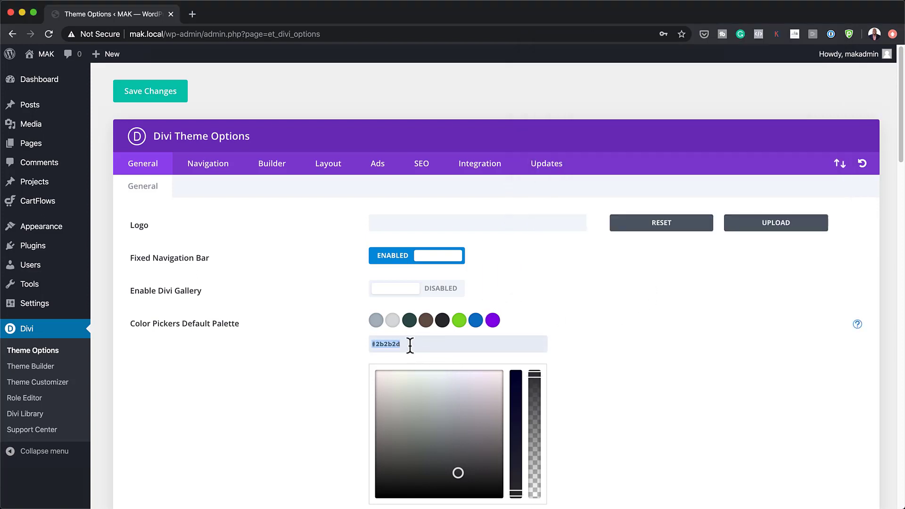
Set the green sixth colour of Divi's default palette to white, #ffffff
left_click(459, 323)
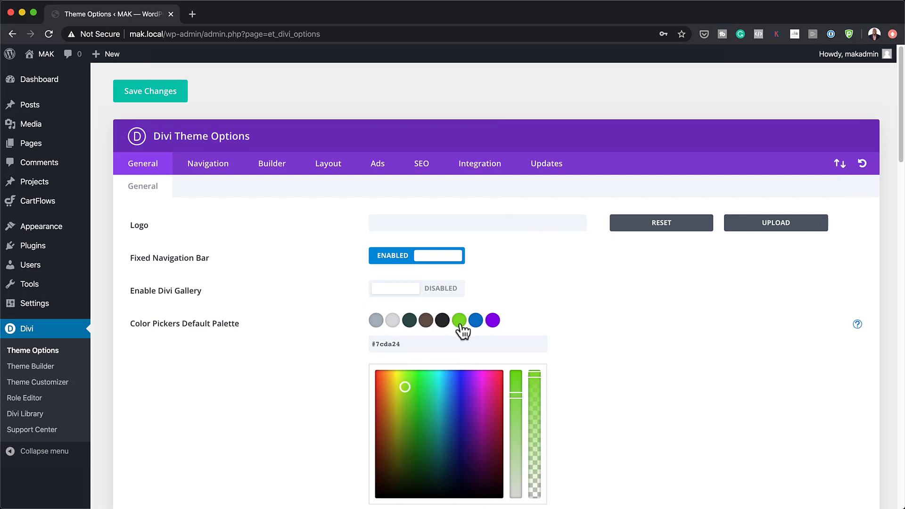
scroll(630, 291, "down", 1)
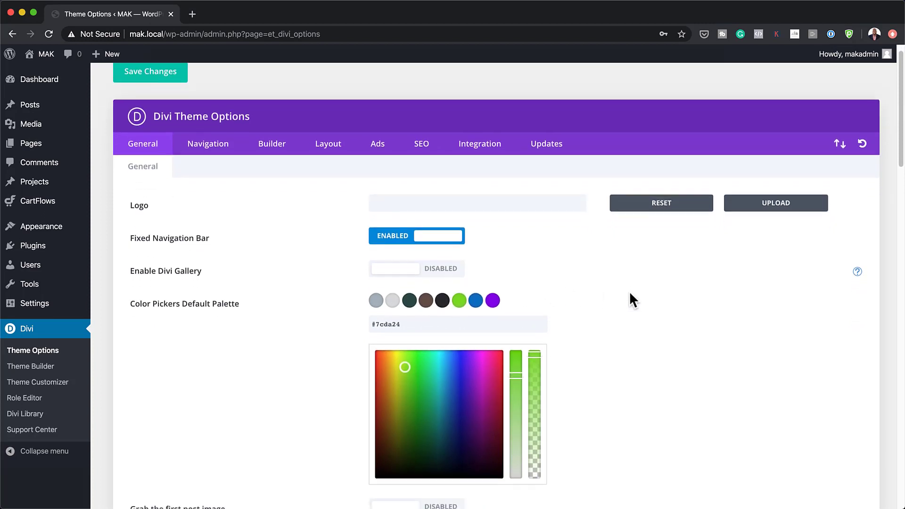
scroll(629, 293, "down", 1)
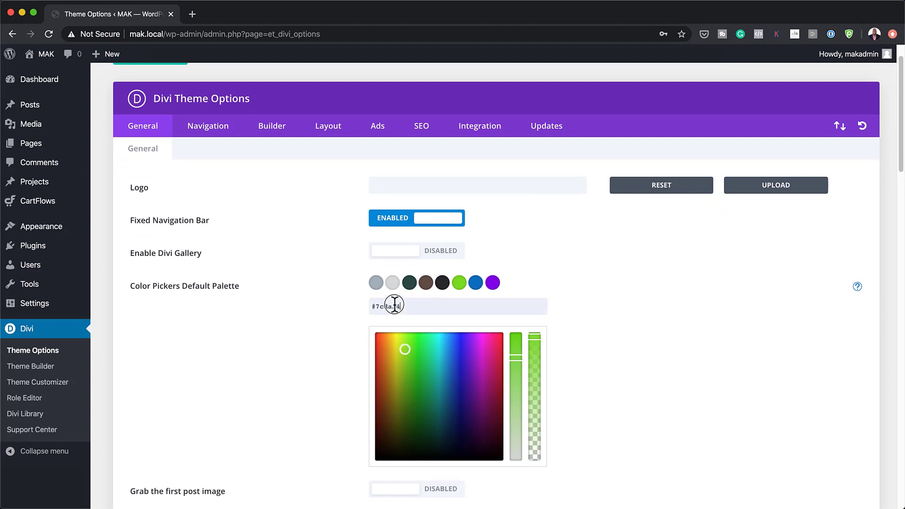
type("ffffff")
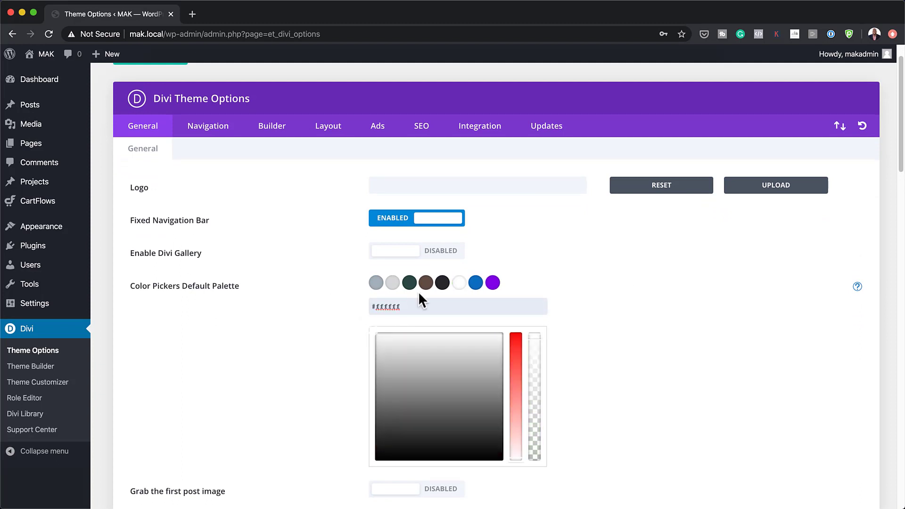
Set the blue seventh and purple eighth colours of the default palette to #ffffff as well
double_click(436, 307)
left_click(475, 283)
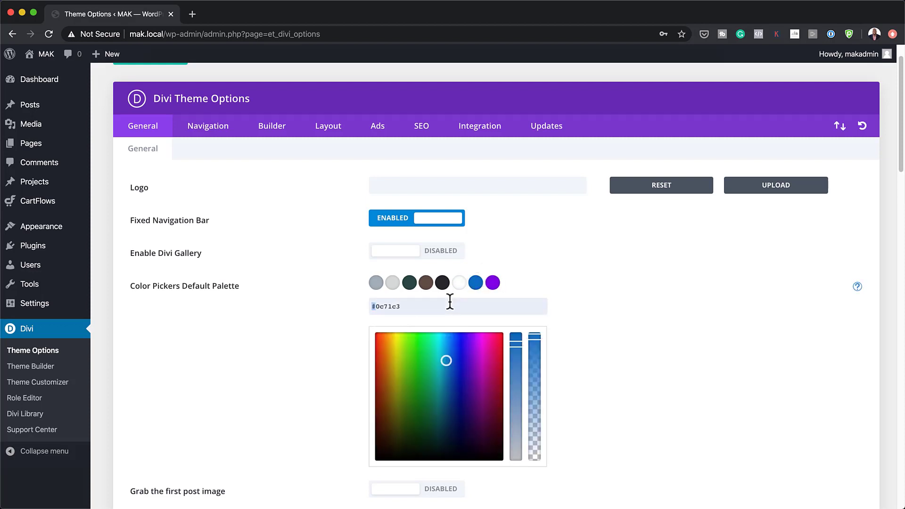
triple_click(450, 301)
type("#ffffff")
left_click(490, 285)
triple_click(444, 302)
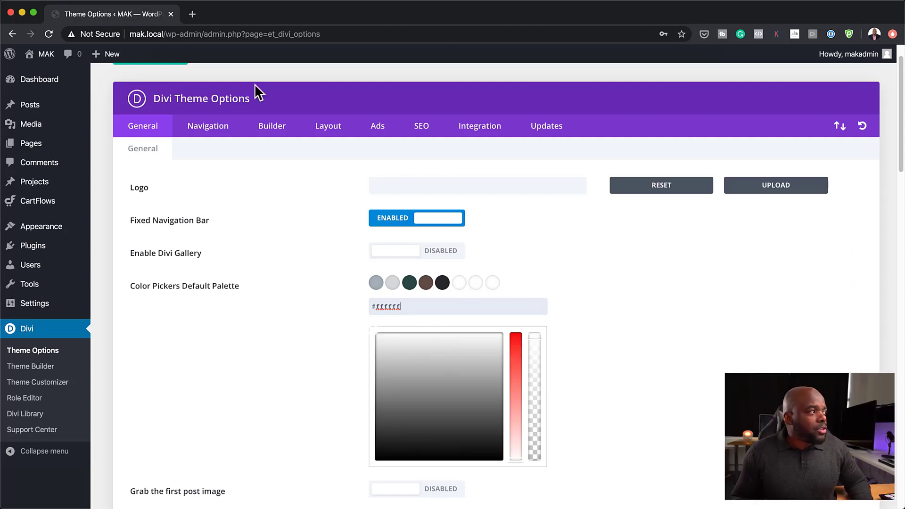
Save the changes to the Divi Theme Options
scroll(273, 217, "up", 2)
left_click(147, 96)
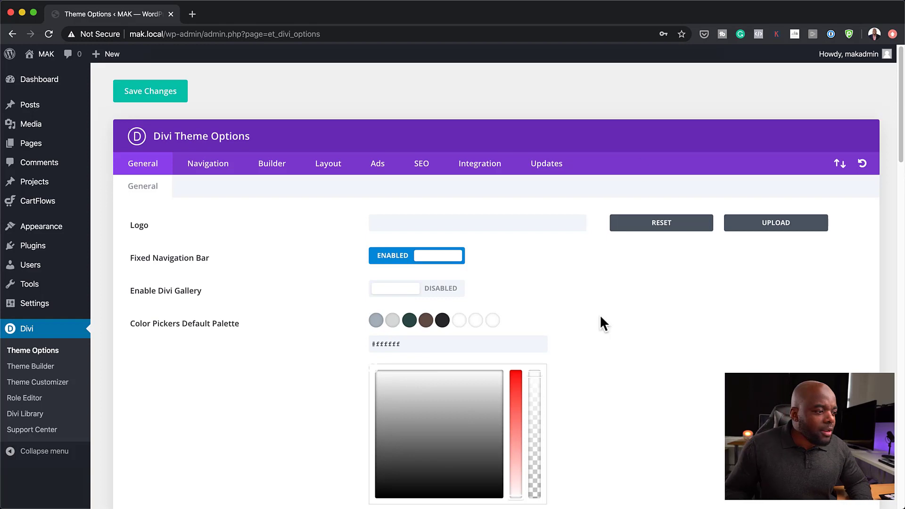
left_click(156, 93)
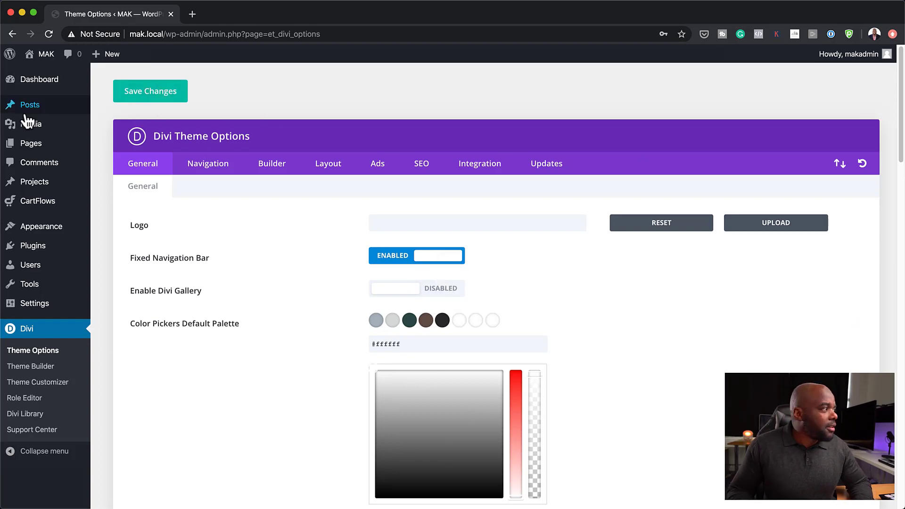
Create a new page titled "Landing" and start building it from scratch with the Divi Builder
mouse_move(38, 110)
mouse_move(36, 148)
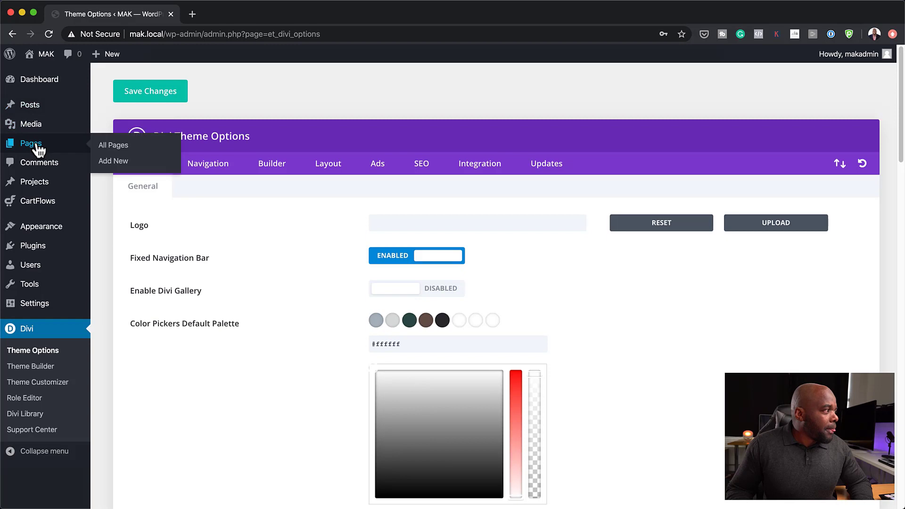
left_click(123, 149)
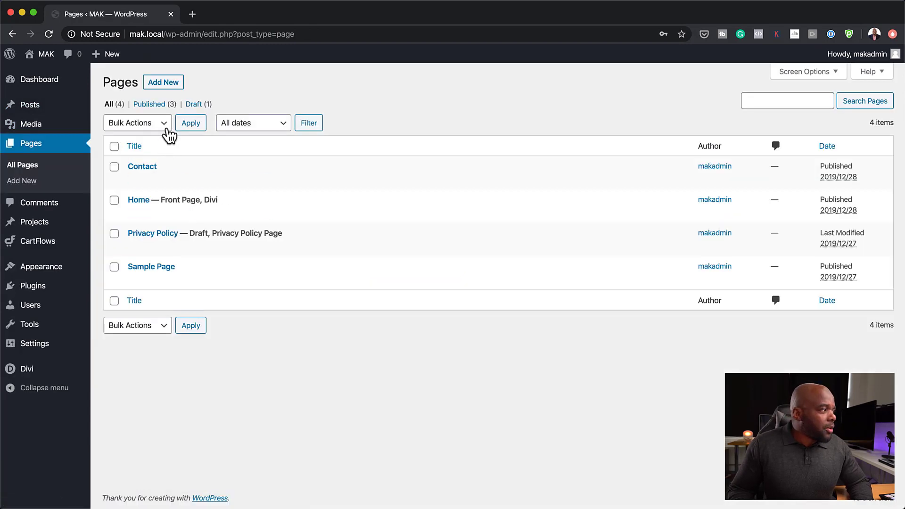
left_click(166, 89)
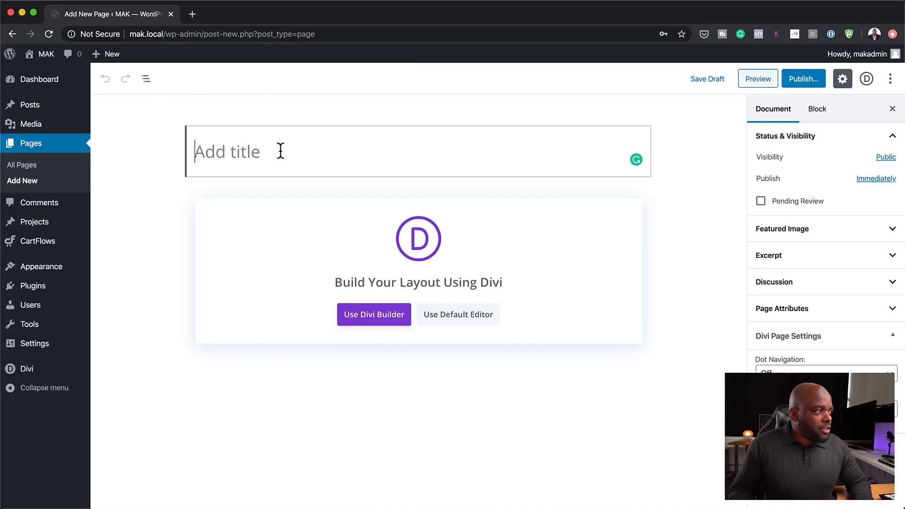
type("Landi")
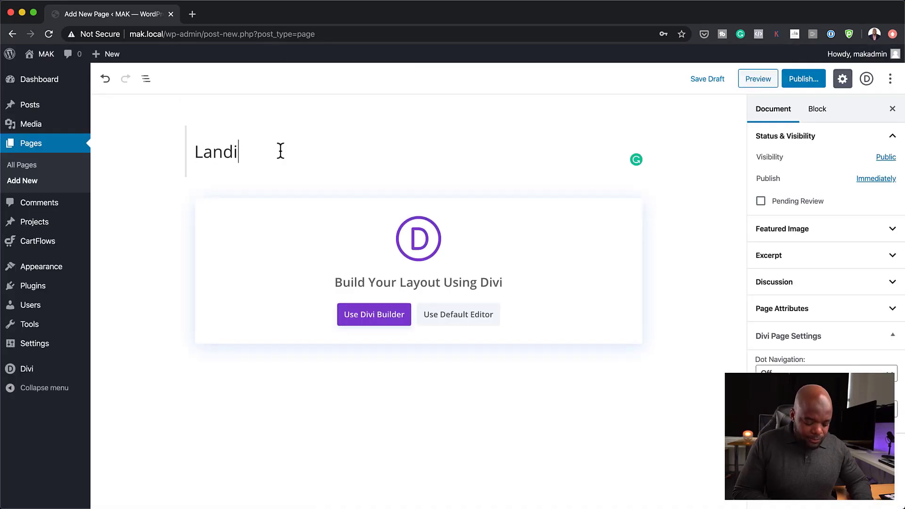
type("ng")
left_click(380, 315)
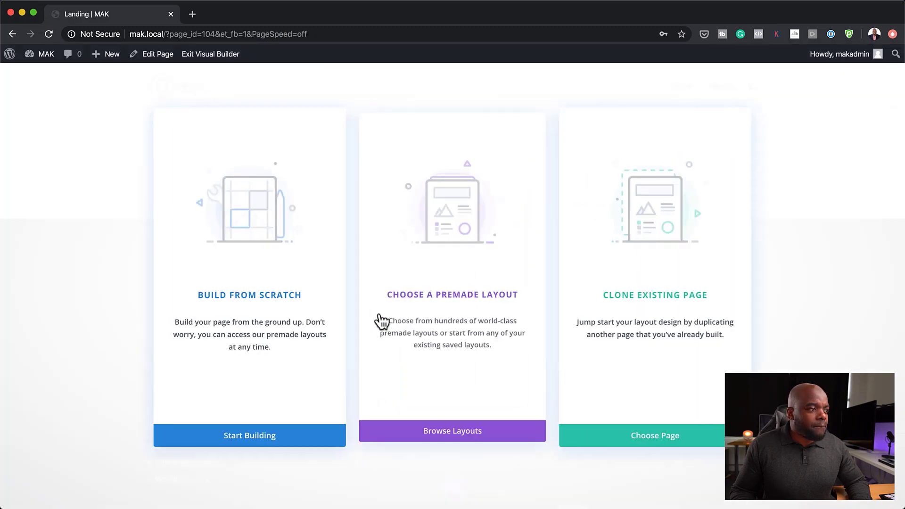
left_click(286, 299)
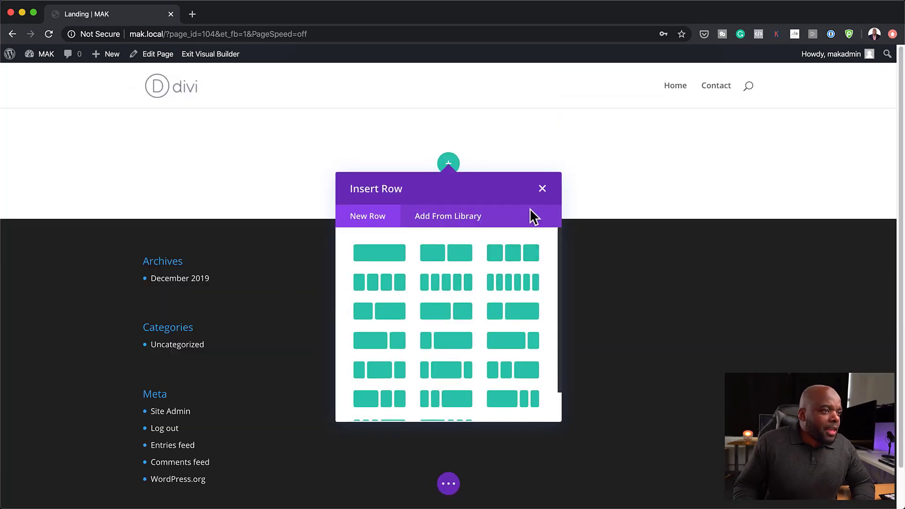
Dismiss the row insertion and add a fullwidth section containing a Fullwidth Header module below the empty section
left_click(542, 189)
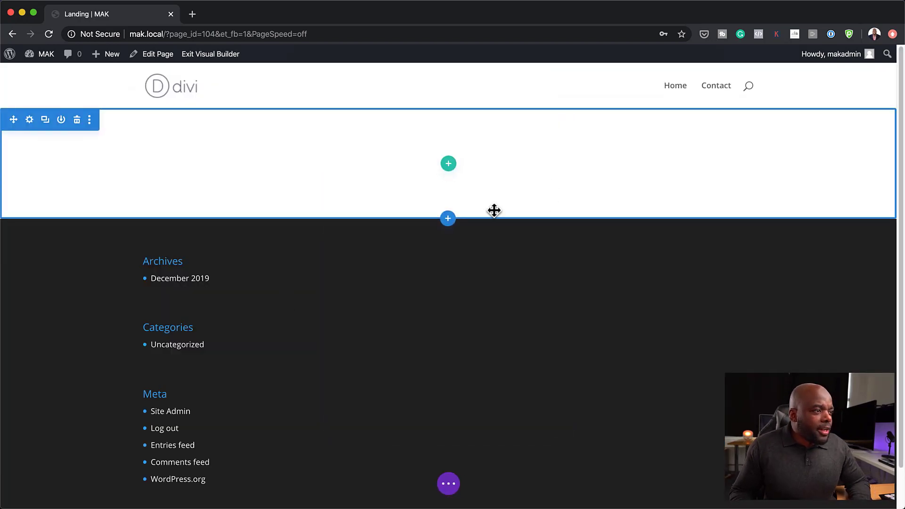
left_click(448, 220)
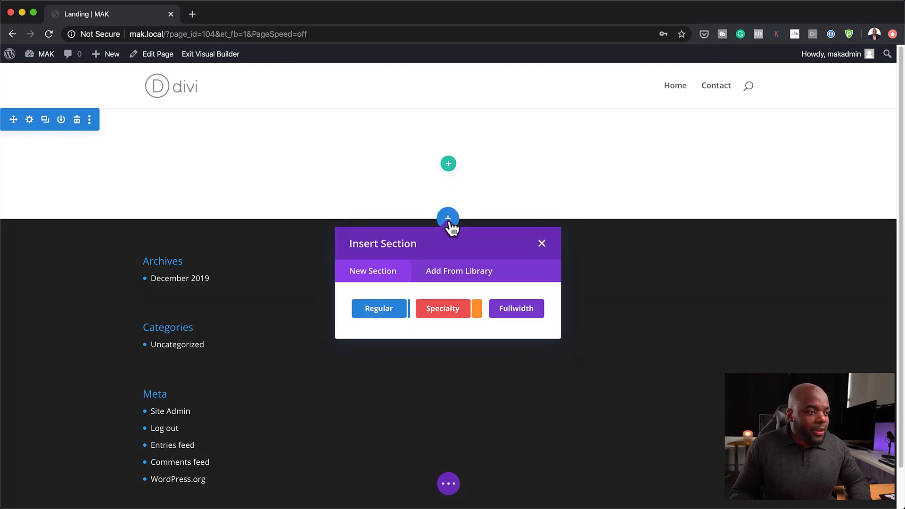
left_click(528, 311)
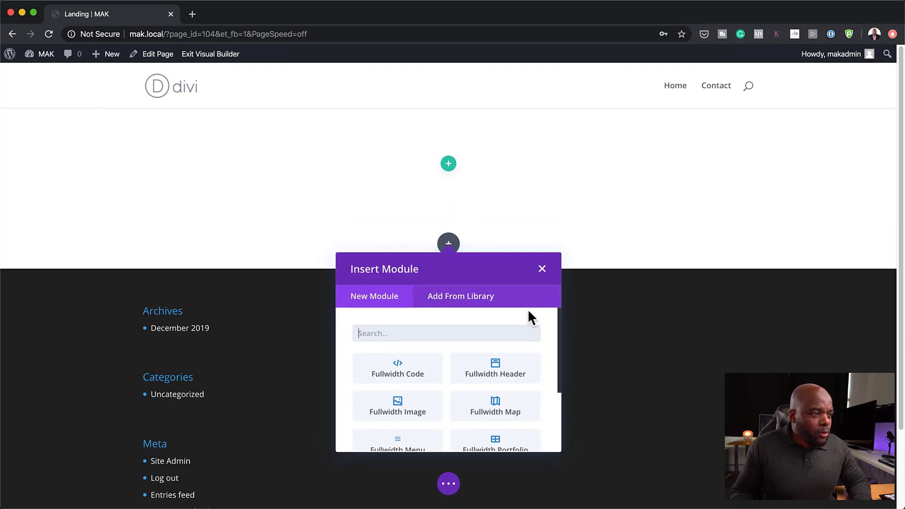
left_click(516, 369)
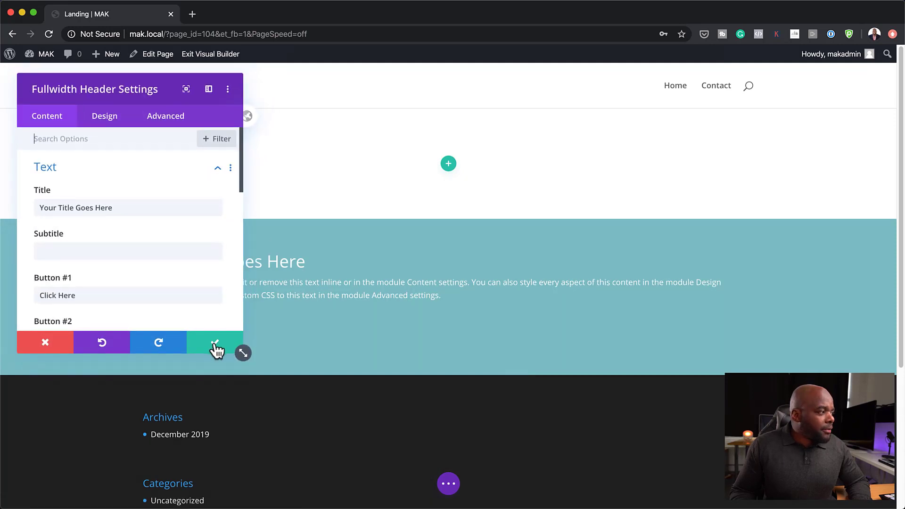
Make the Fullwidth Header fullscreen in its layout design settings and save the module
left_click(106, 121)
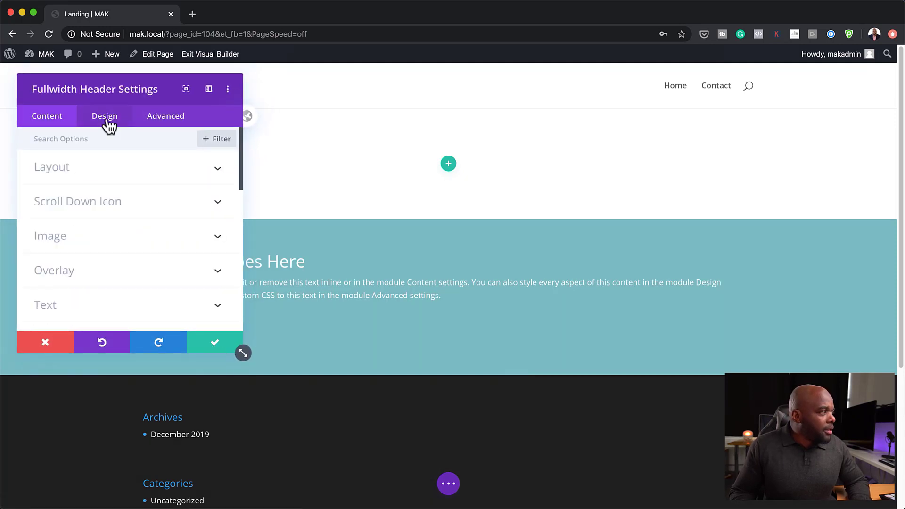
left_click(91, 181)
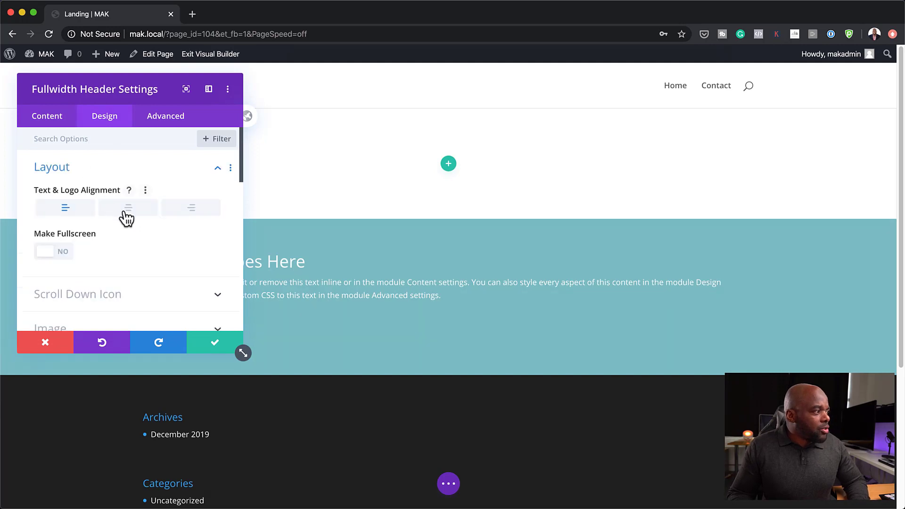
left_click(65, 255)
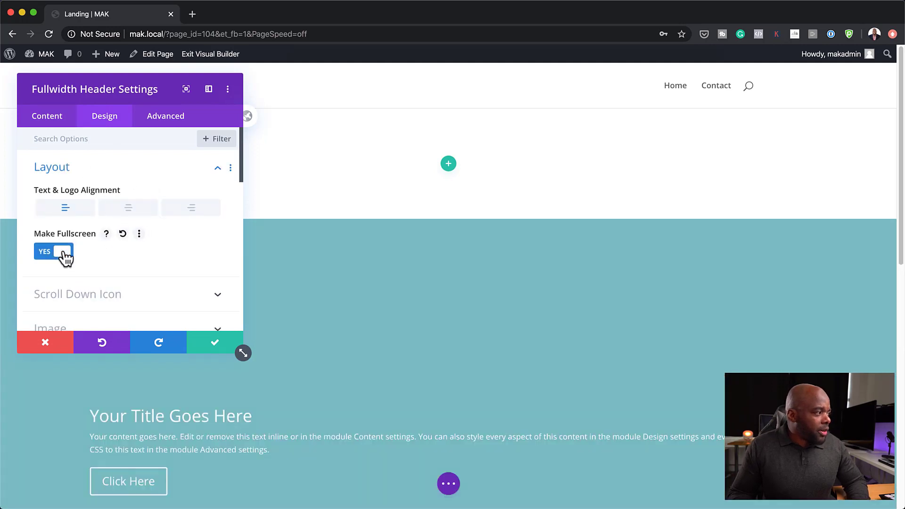
left_click(215, 343)
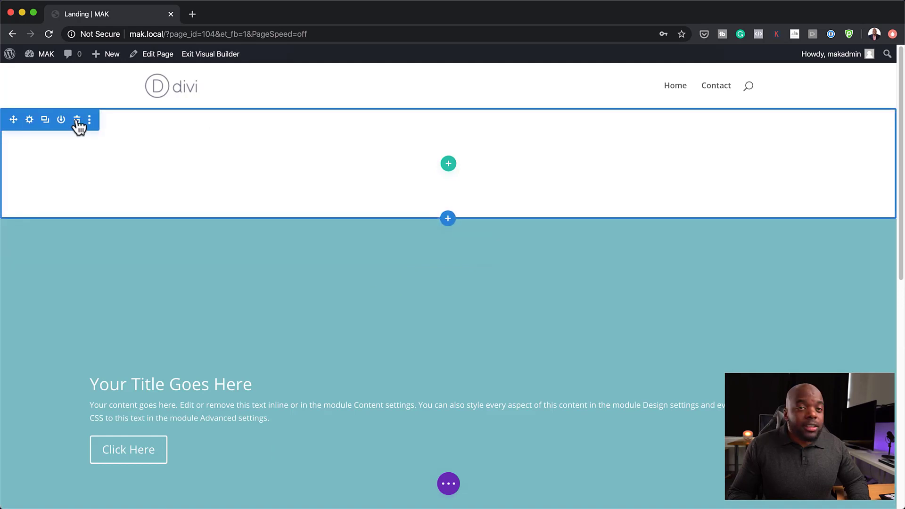
Delete the empty regular section above the fullwidth header and publish the page
left_click(77, 120)
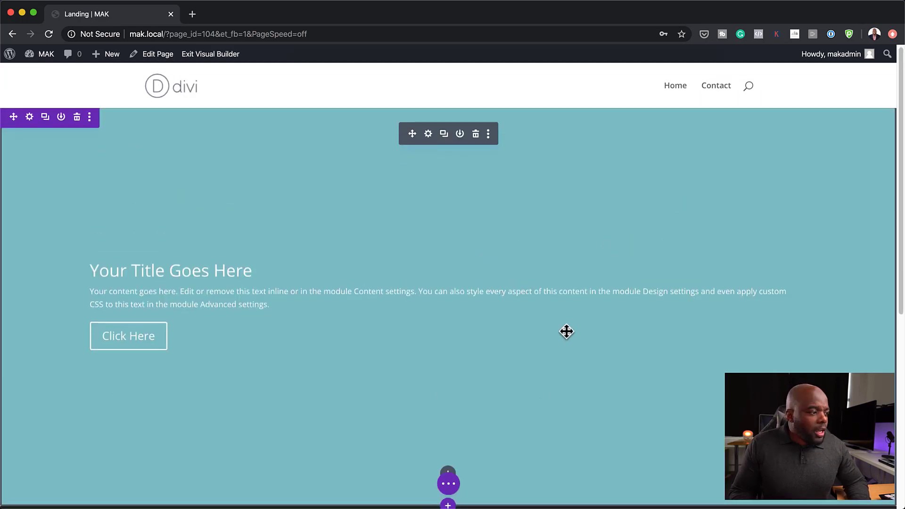
scroll(566, 331, "down", 7)
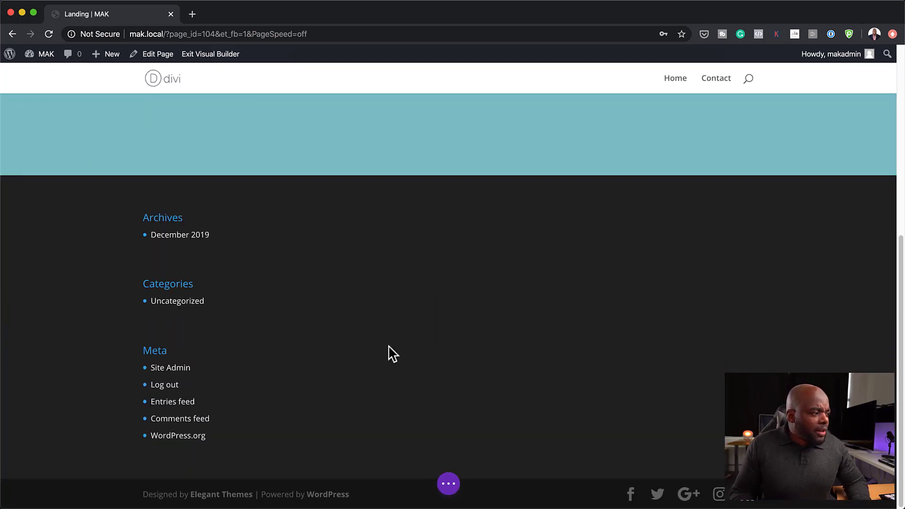
scroll(602, 355, "up", 7)
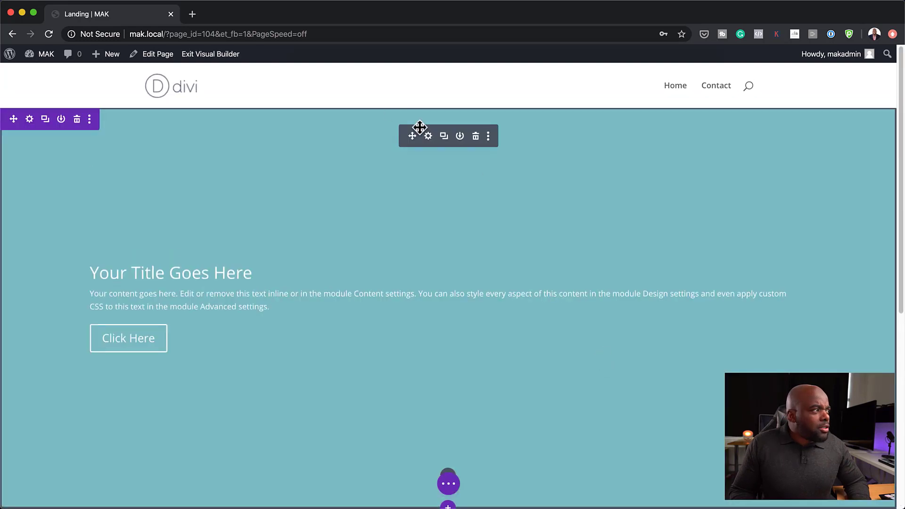
key("t")
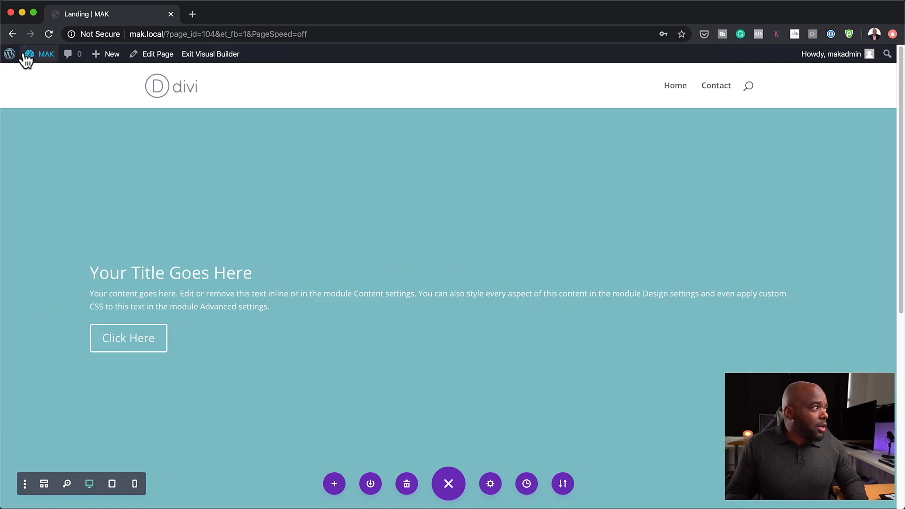
Return to the WordPress dashboard and open the Divi Theme Builder
mouse_move(44, 58)
left_click(52, 80)
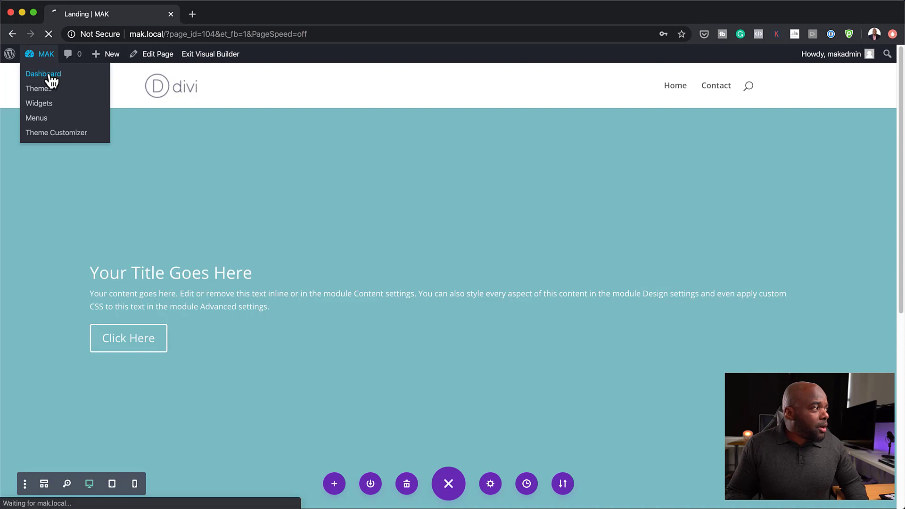
mouse_move(32, 382)
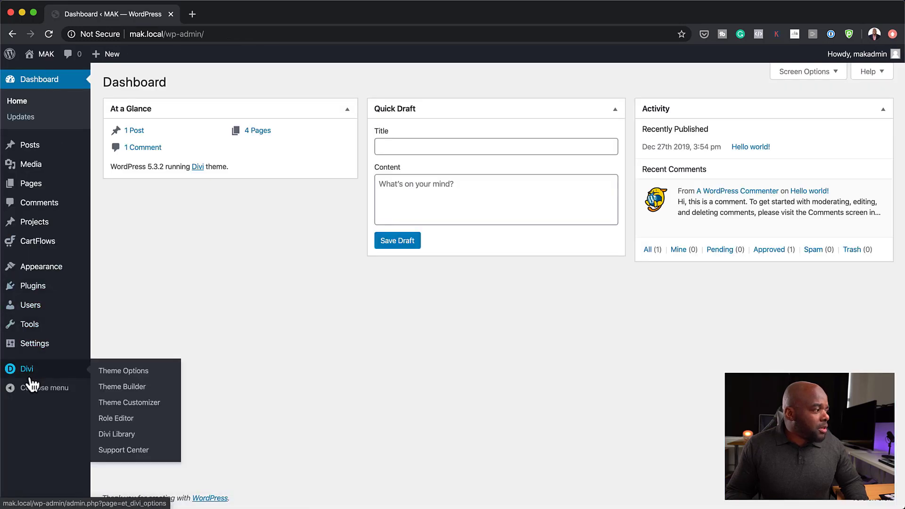
left_click(129, 390)
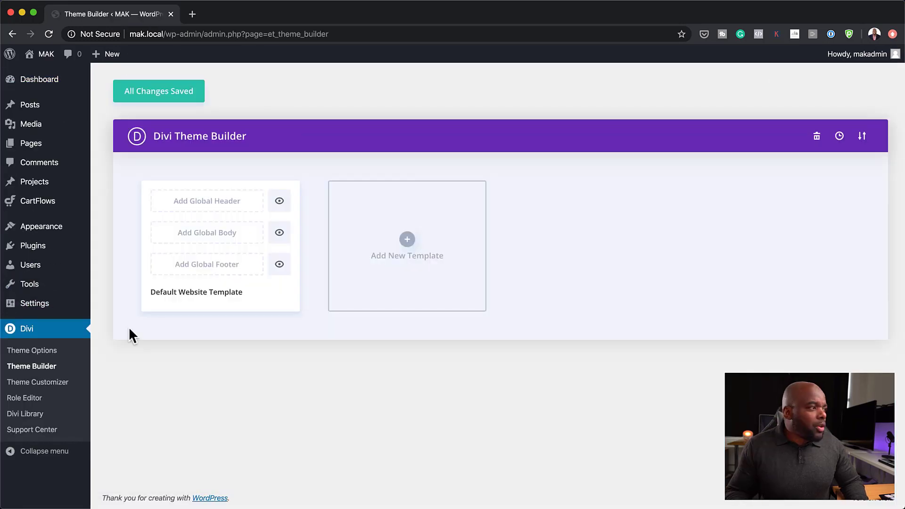
Import the GENESIS-TEMPLATE JSON file from the Desktop folder into the Theme Builder and save the changes
left_click(862, 138)
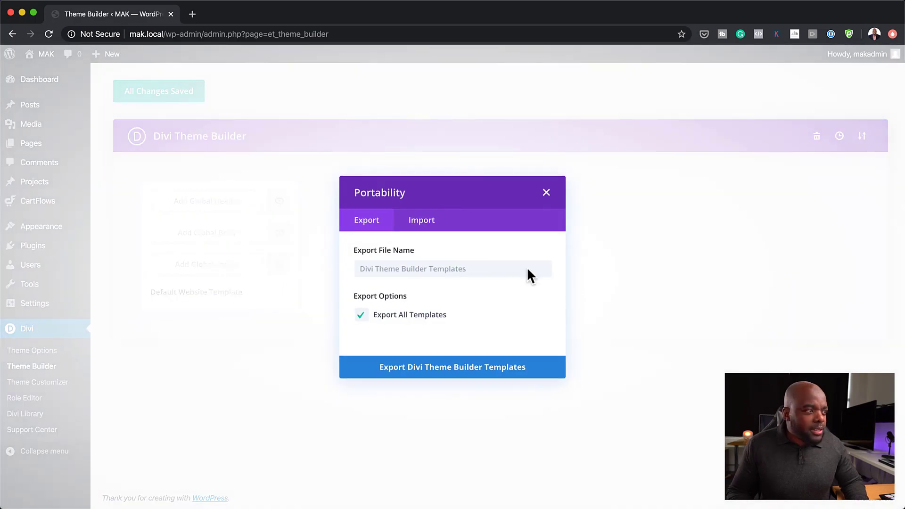
left_click(419, 222)
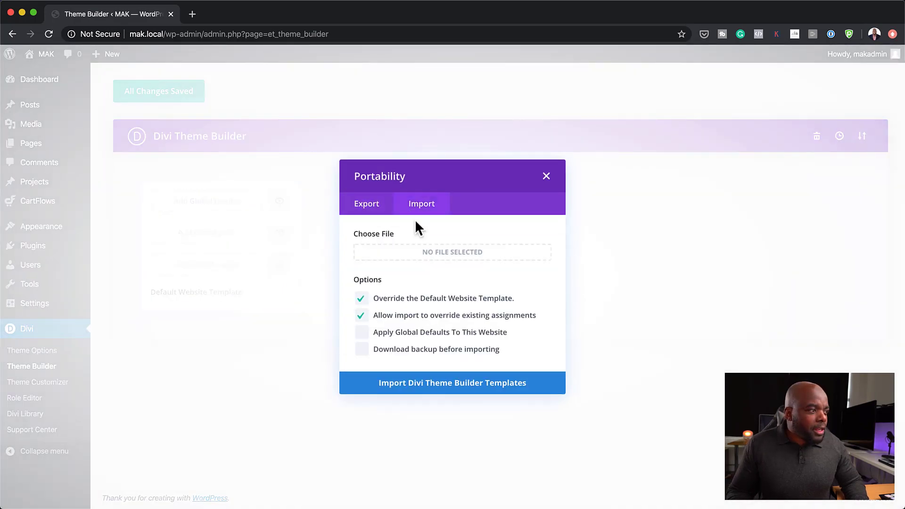
left_click(450, 254)
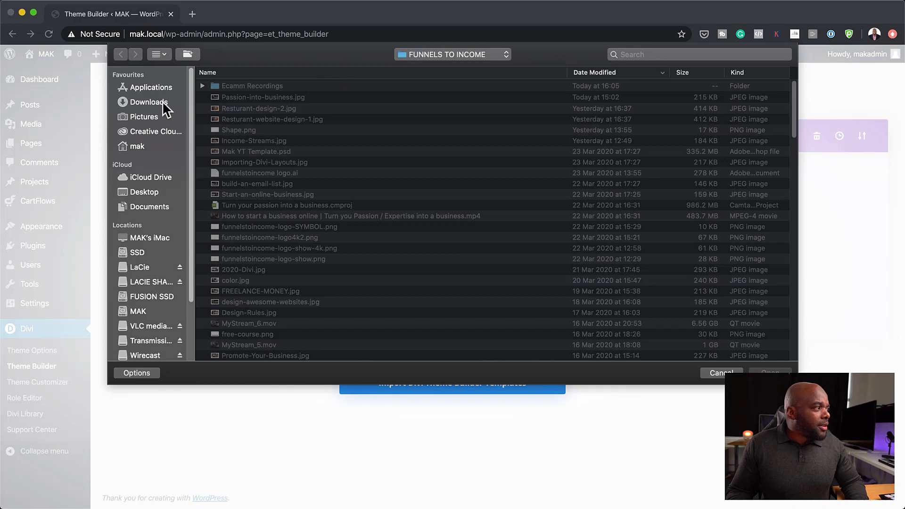
left_click(156, 193)
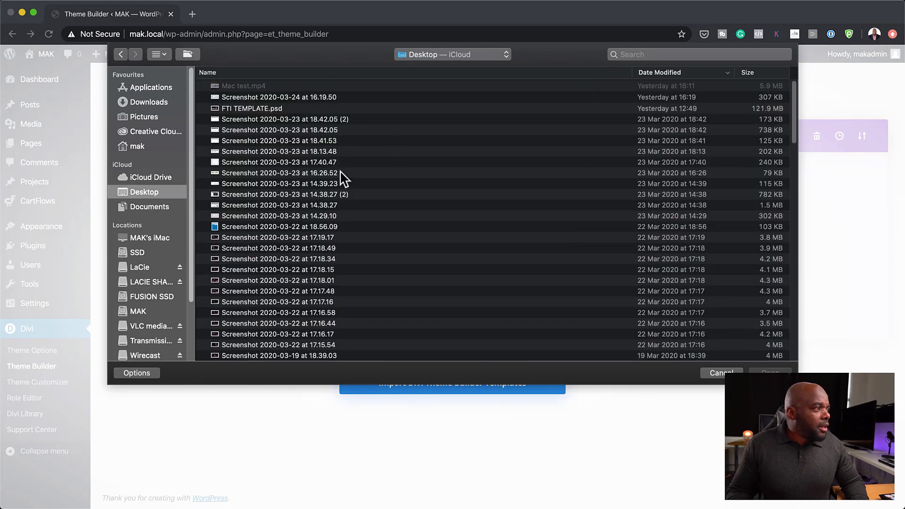
scroll(388, 208, "down", 10)
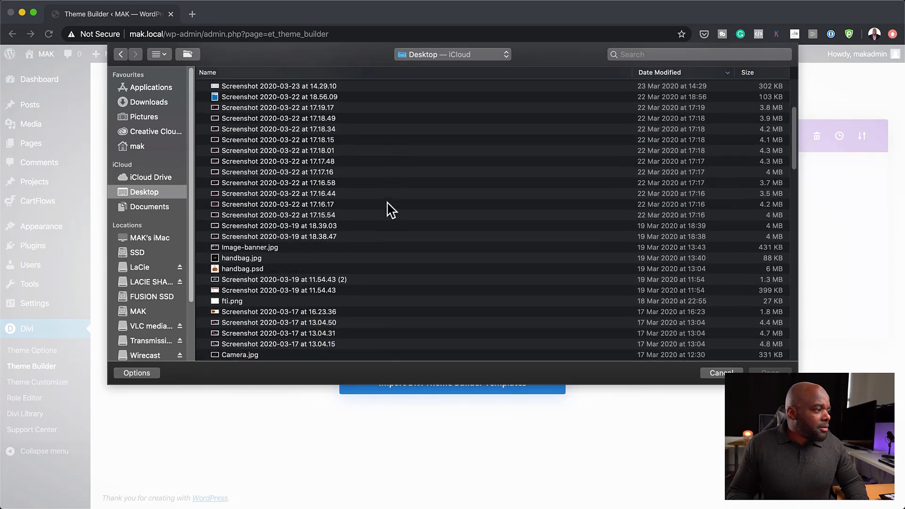
scroll(391, 210, "down", 3)
double_click(295, 313)
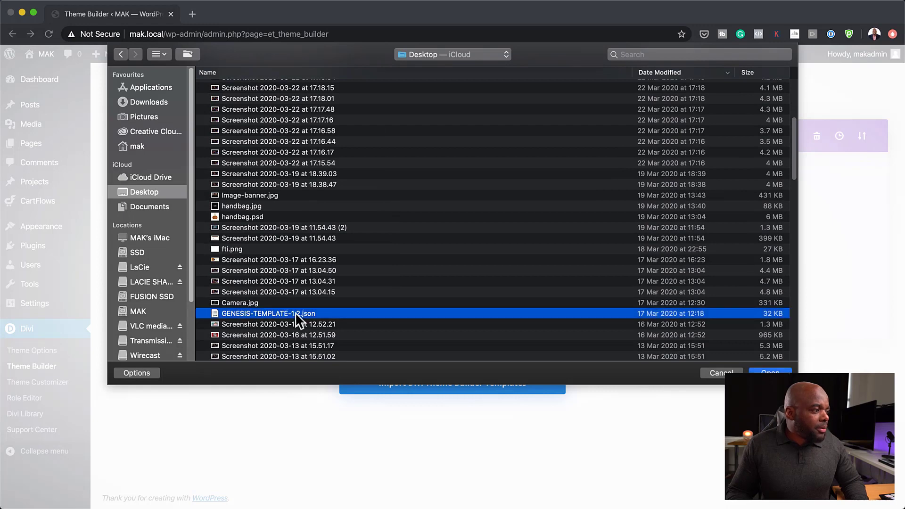
left_click(466, 388)
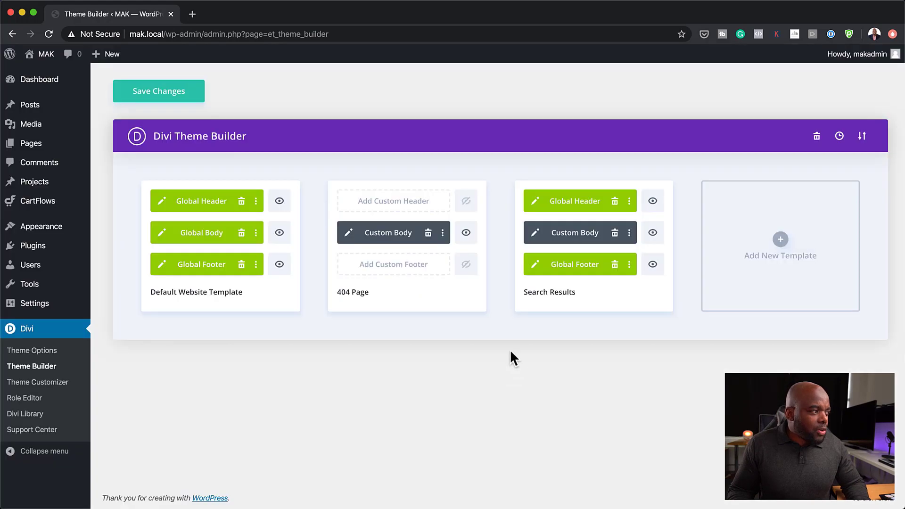
left_click(166, 97)
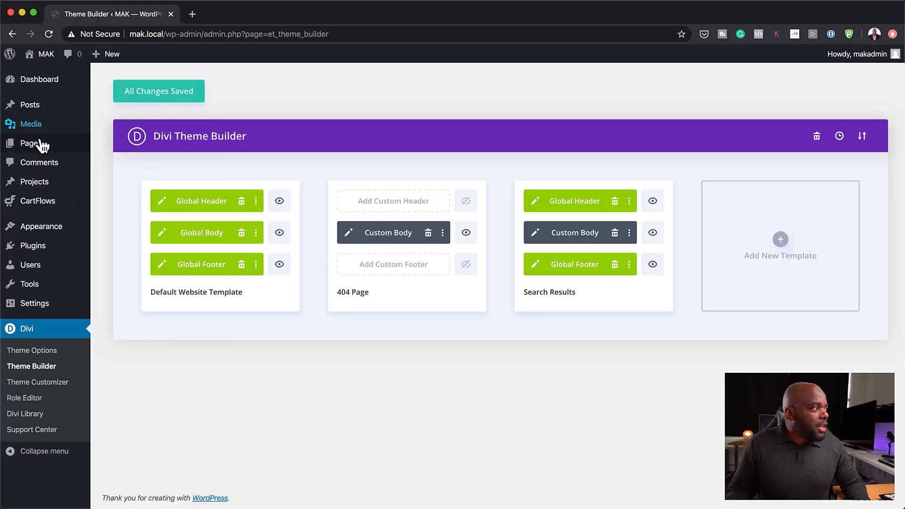
View the live Landing page from the page list and check its imported header and footer
mouse_move(38, 149)
left_click(112, 149)
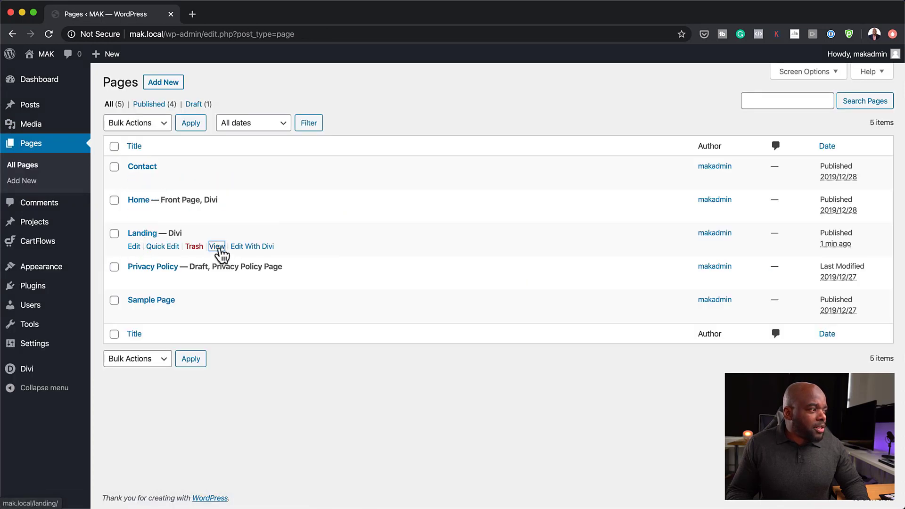
left_click(217, 247)
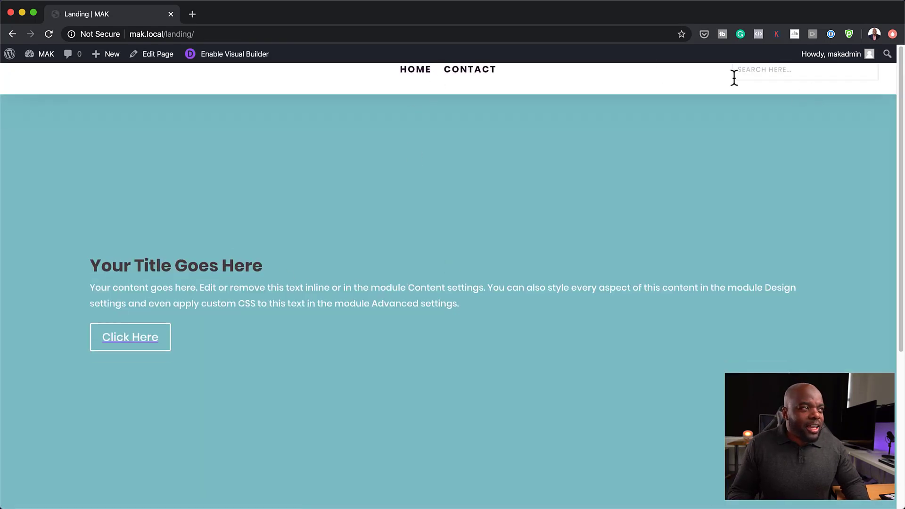
scroll(493, 388, "down", 5)
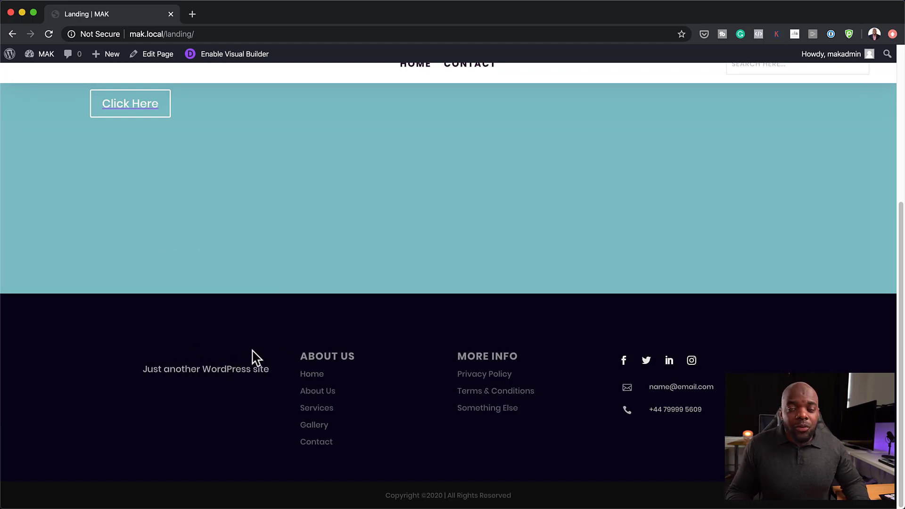
scroll(429, 188, "up", 5)
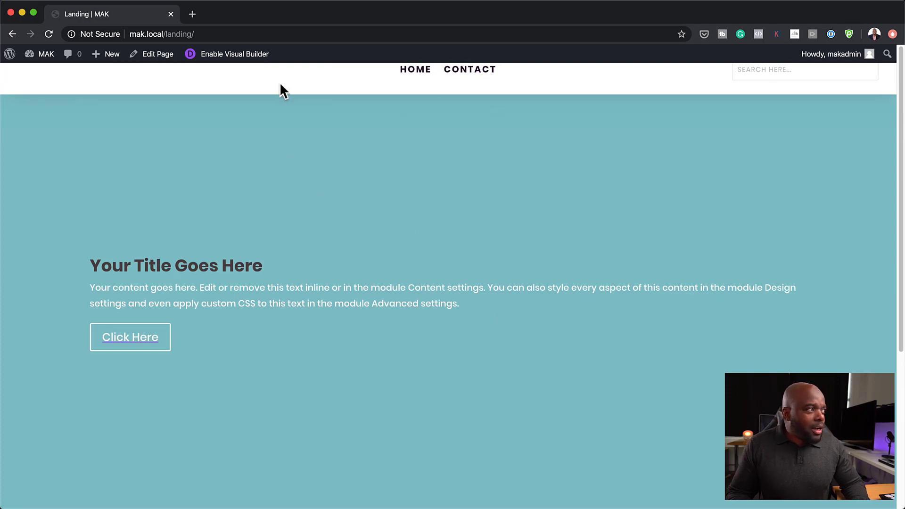
Open the Landing page in the Visual Builder and dock the fullwidth header's settings panel beside the page
left_click(220, 55)
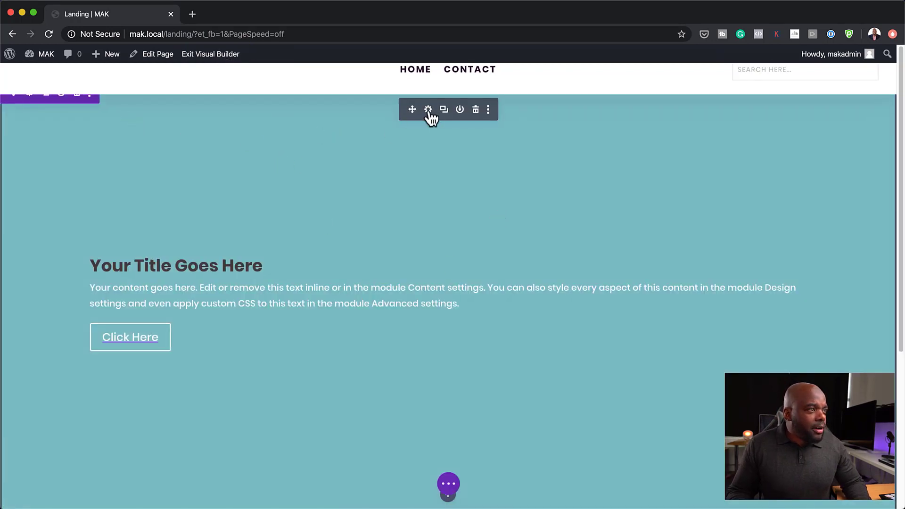
left_click(428, 111)
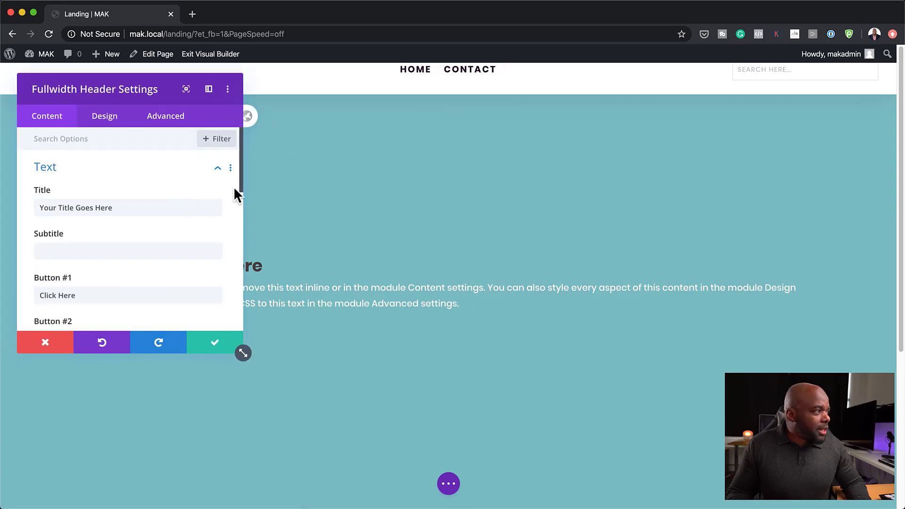
left_click(209, 90)
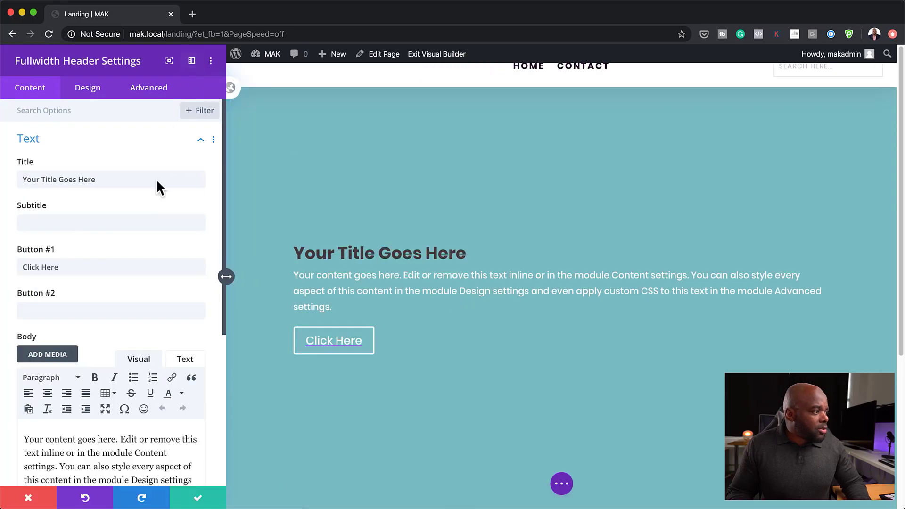
Set the knitwear and planner photo from the media library as the fullwidth header's background image and save the module settings
scroll(146, 372, "down", 5)
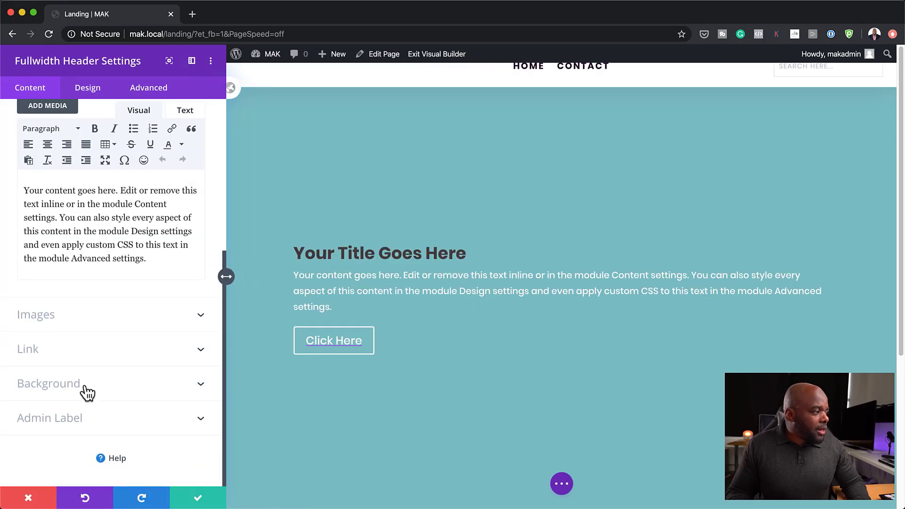
left_click(87, 392)
left_click(137, 202)
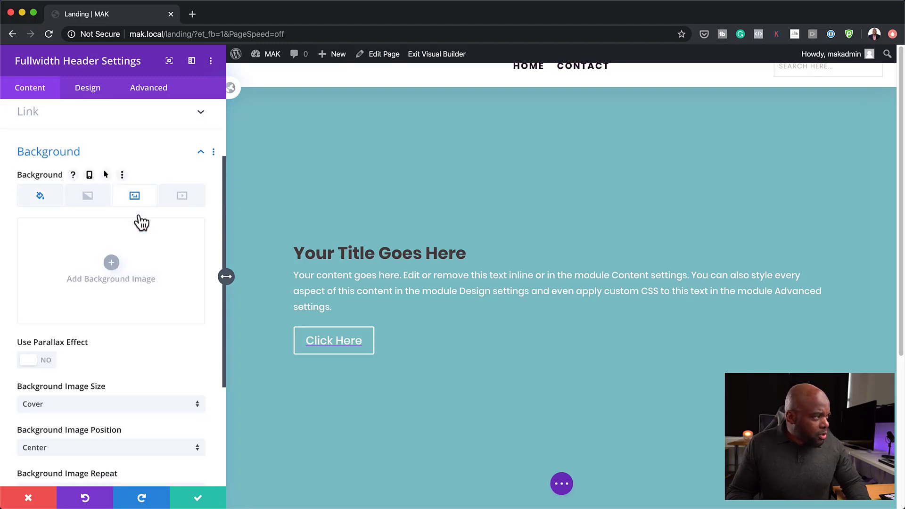
left_click(112, 263)
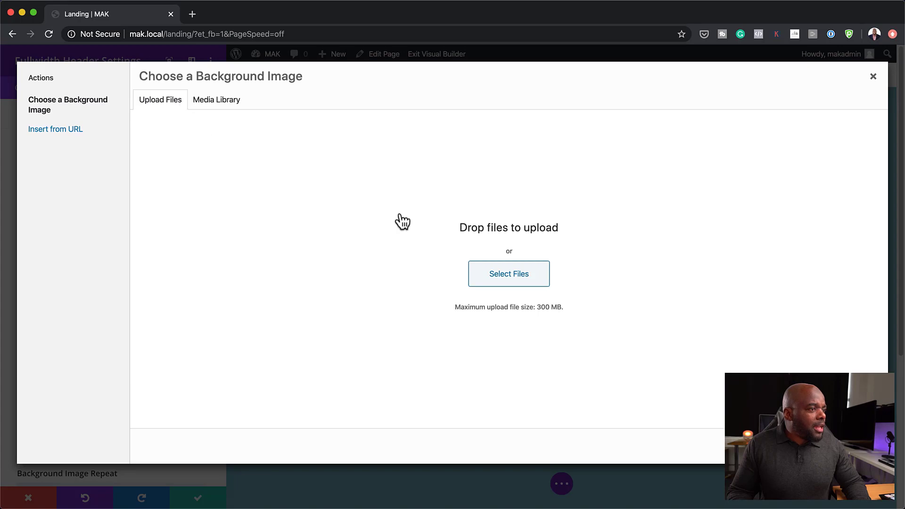
left_click(216, 99)
left_click(193, 205)
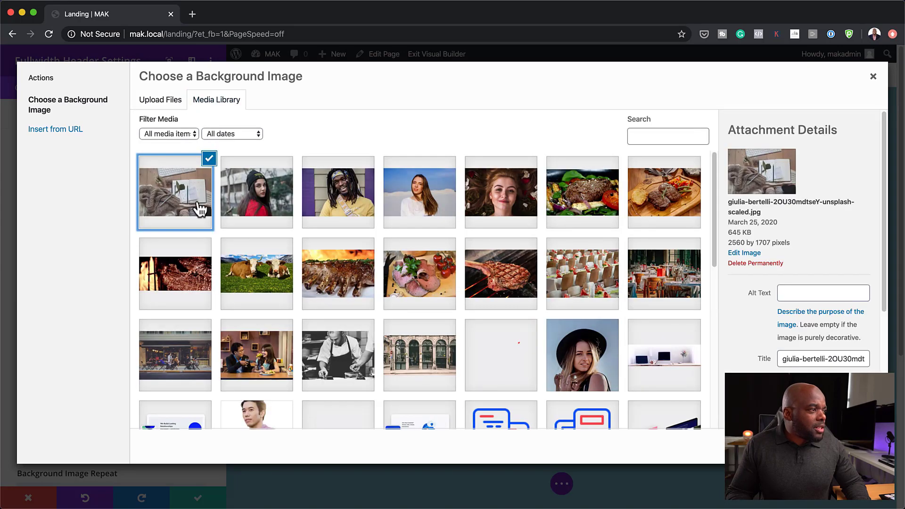
left_click(840, 447)
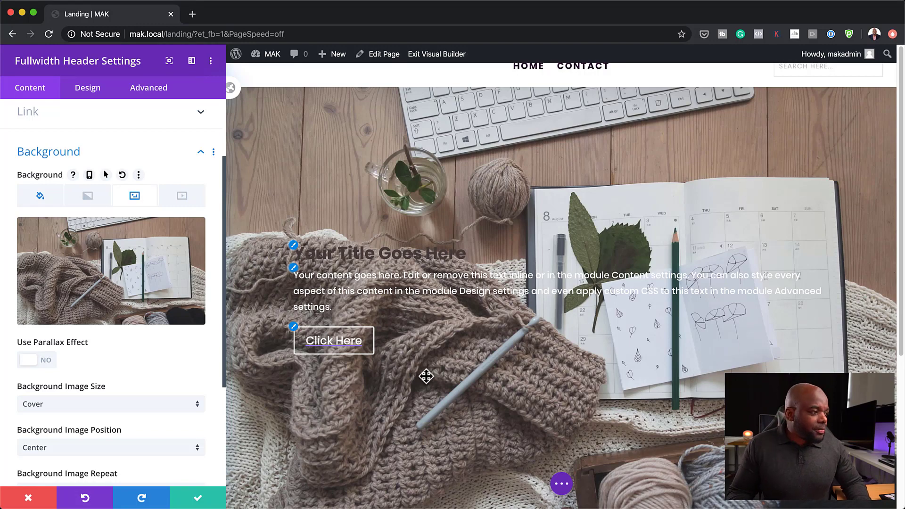
scroll(724, 374, "down", 5)
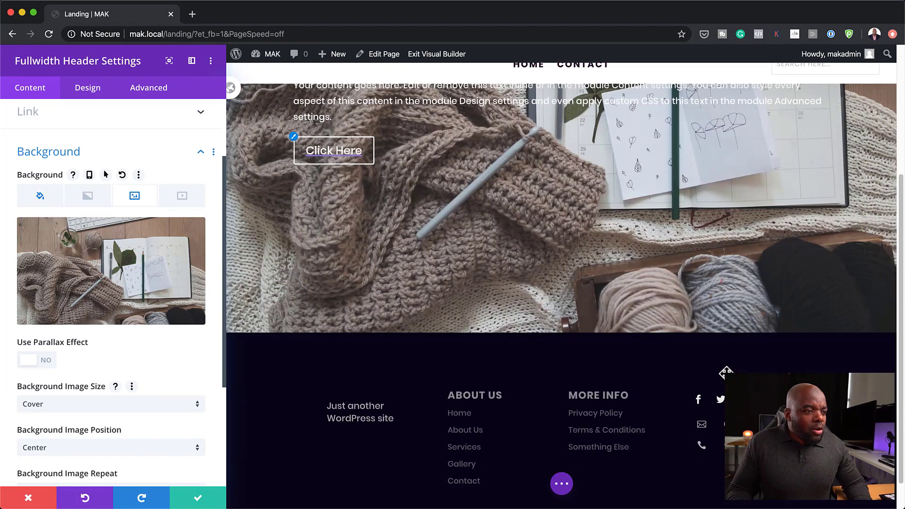
scroll(683, 299, "up", 5)
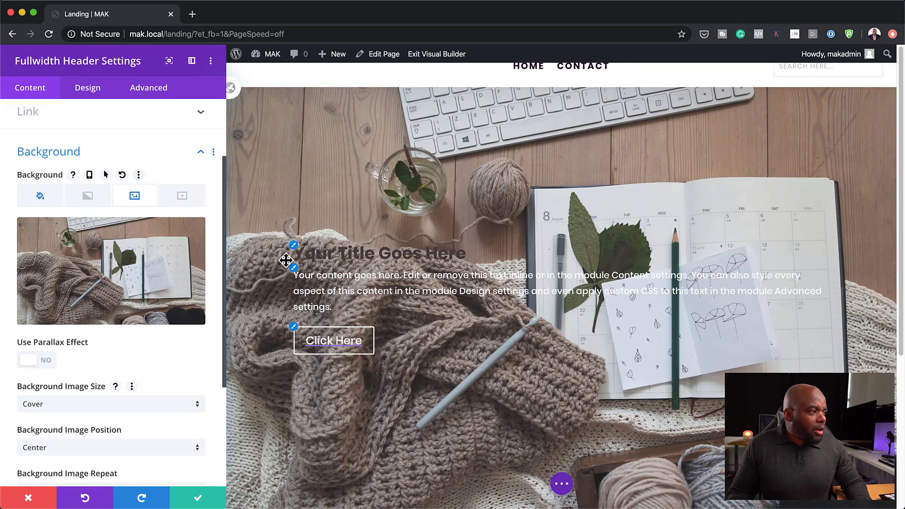
scroll(145, 402, "up", 3)
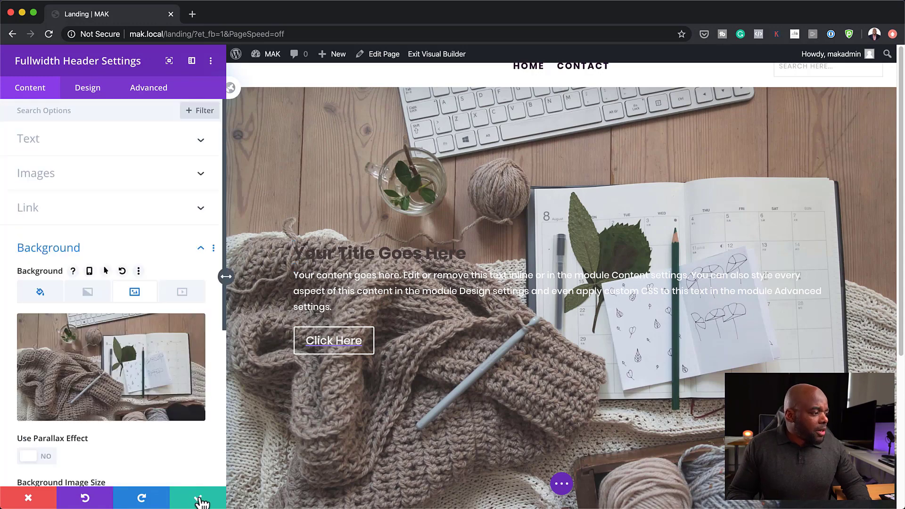
left_click(201, 500)
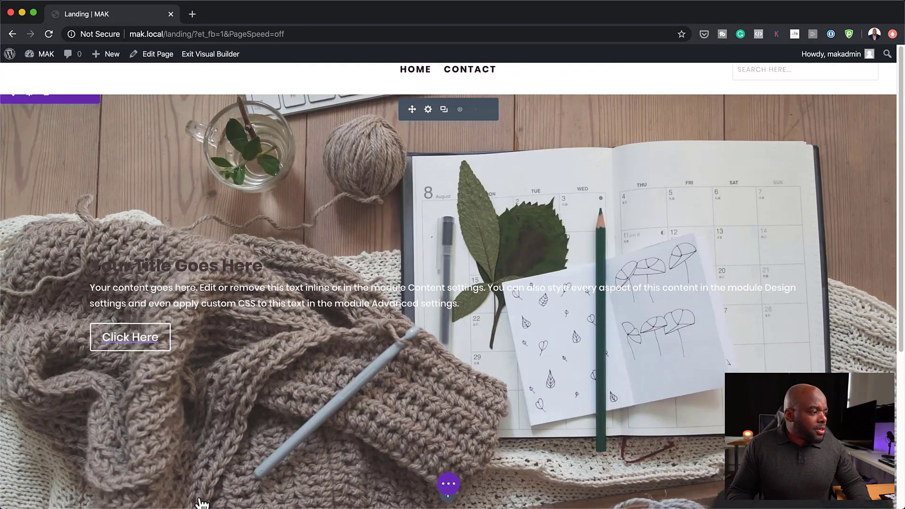
Insert a regular section with a single-column row below the fullwidth header and add a Text module to it
scroll(239, 260, "down", 5)
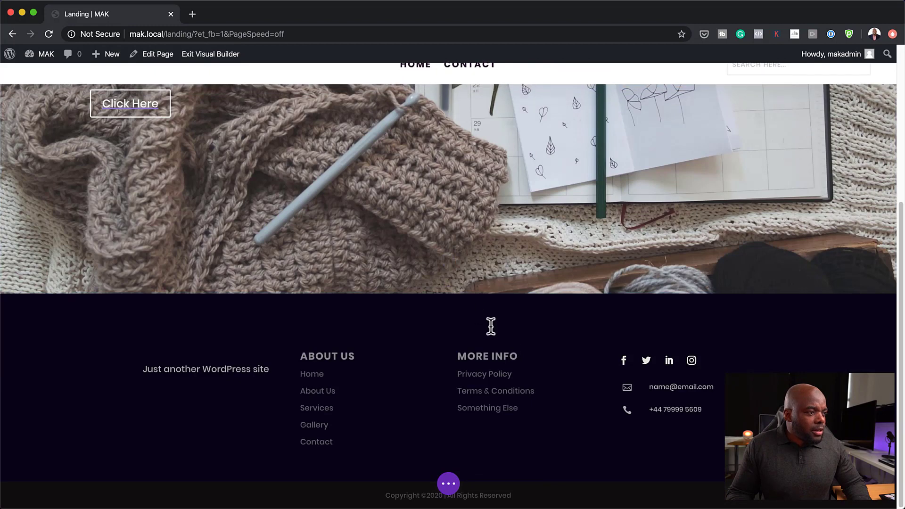
left_click(448, 293)
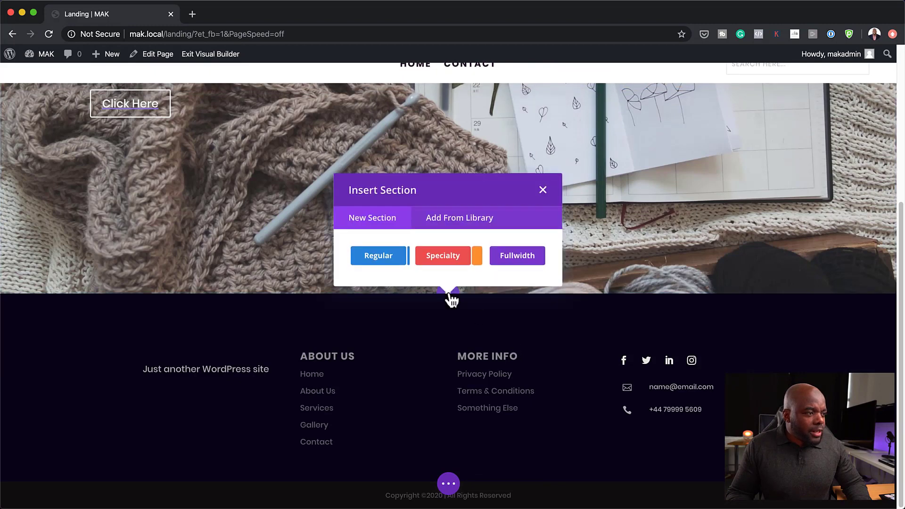
left_click(373, 258)
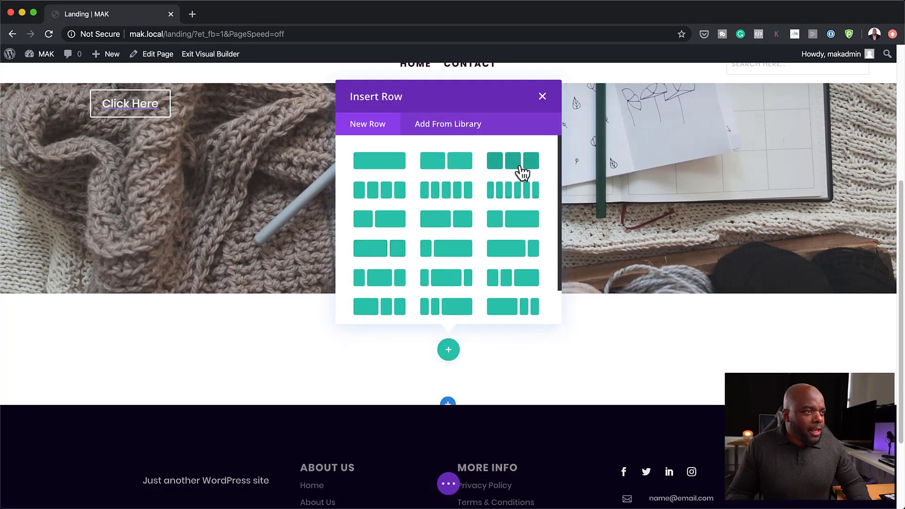
left_click(390, 165)
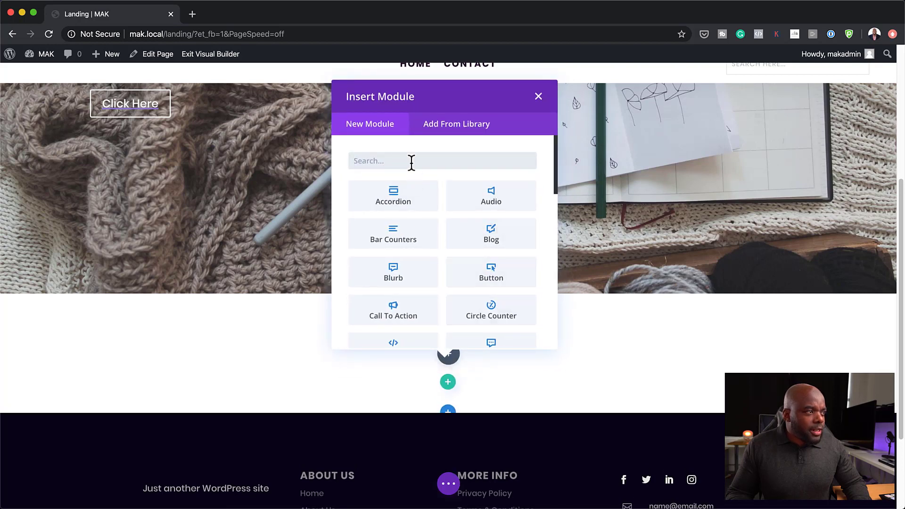
type("Text")
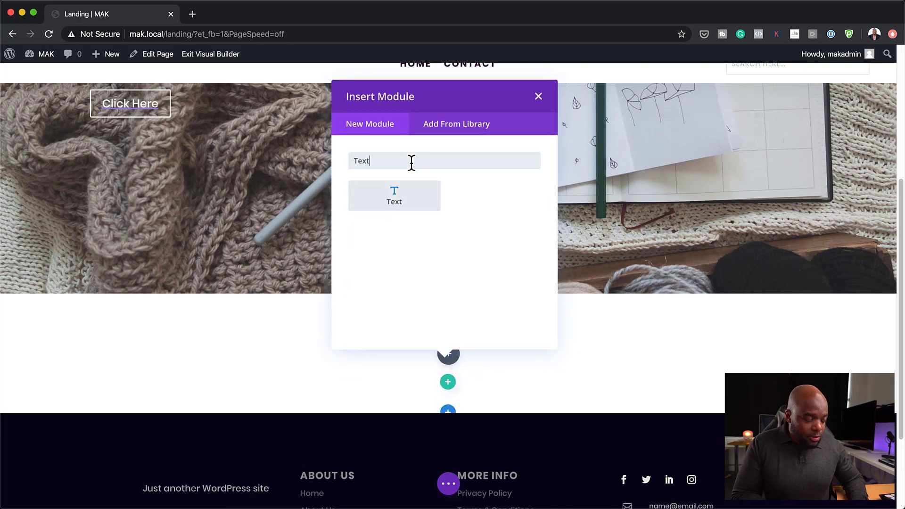
left_click(411, 194)
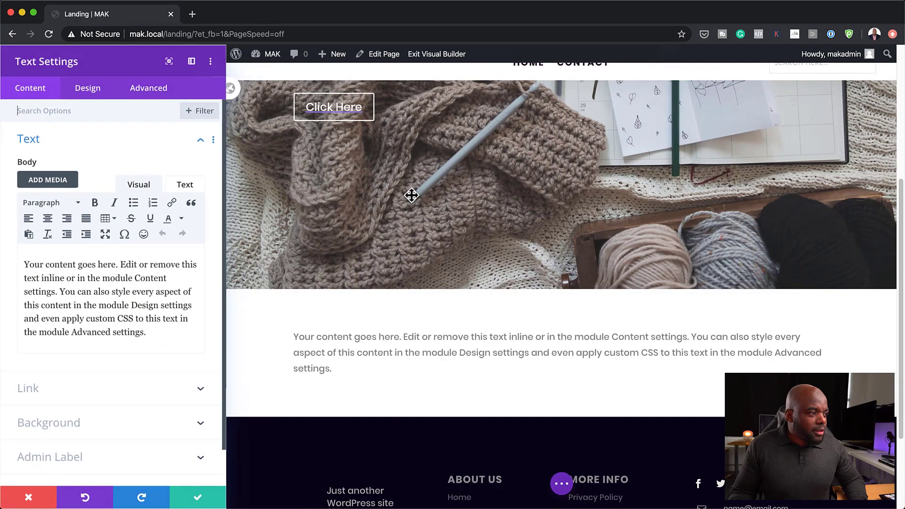
Replace the placeholder body of the Text module with "Heading One"
left_click_drag(166, 347, 11, 259)
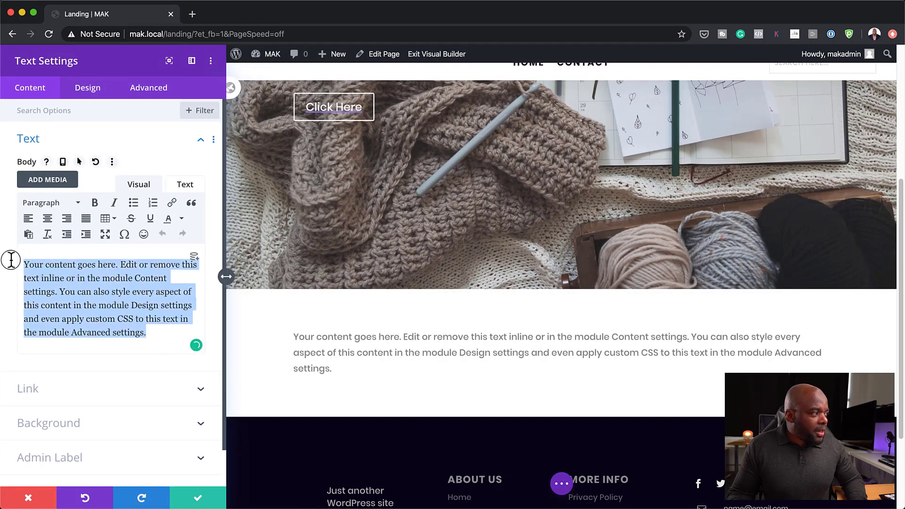
type("He")
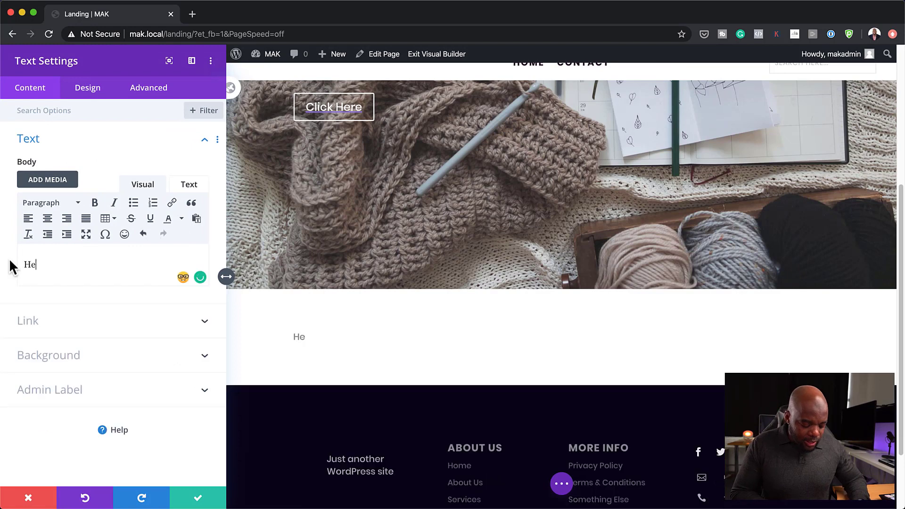
type("ading ")
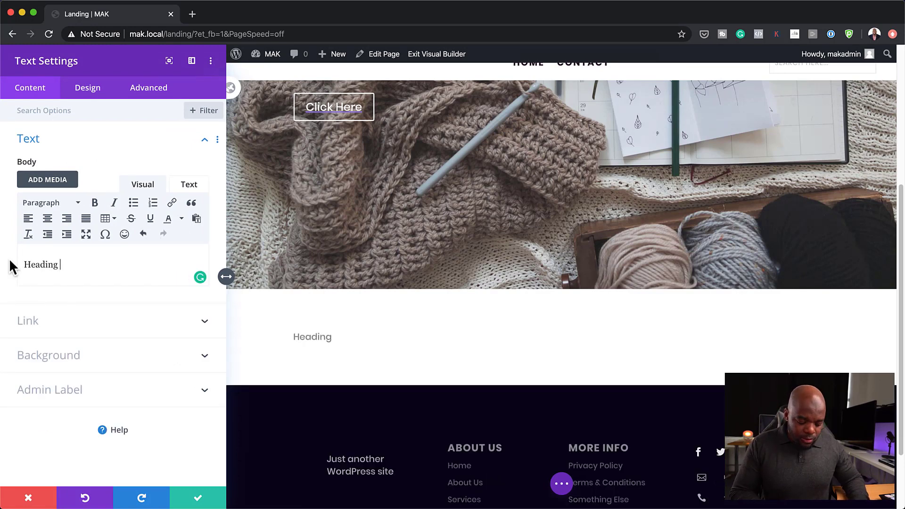
type("One")
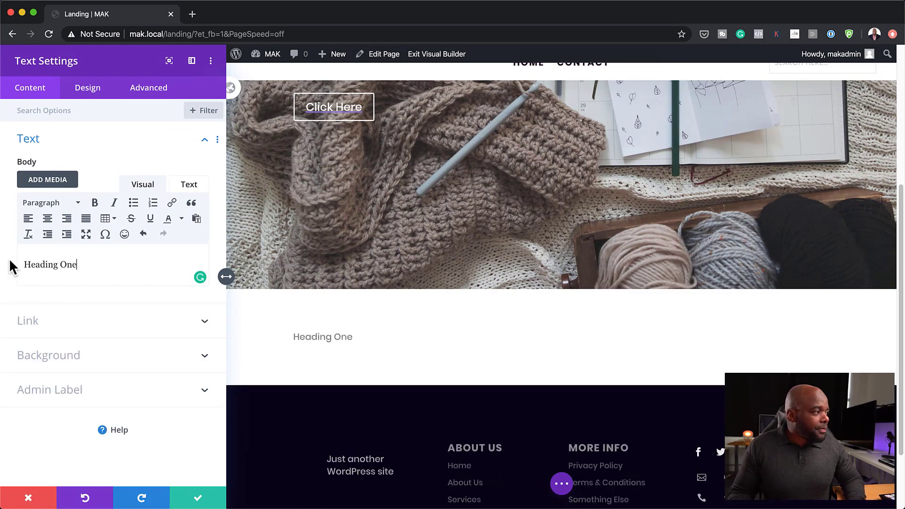
Center the text alignment of the Text module in its design settings
left_click(89, 95)
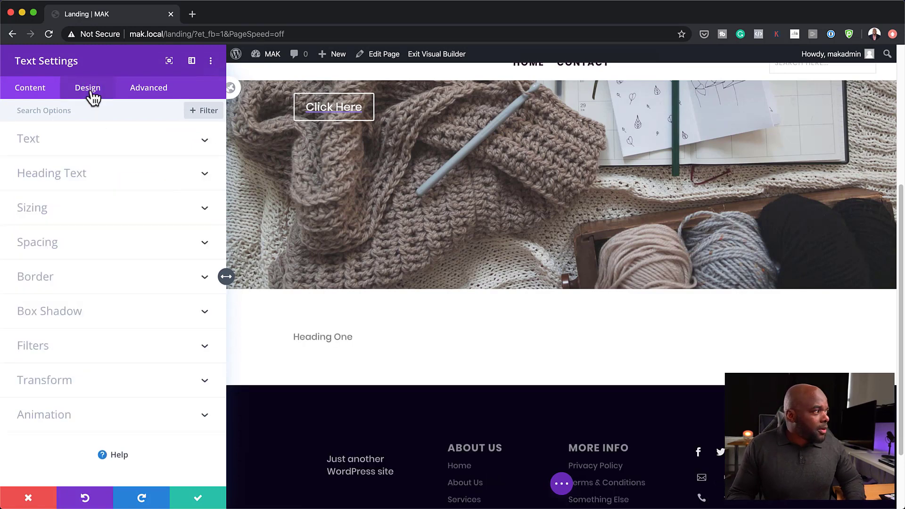
left_click(61, 142)
scroll(133, 396, "down", 2)
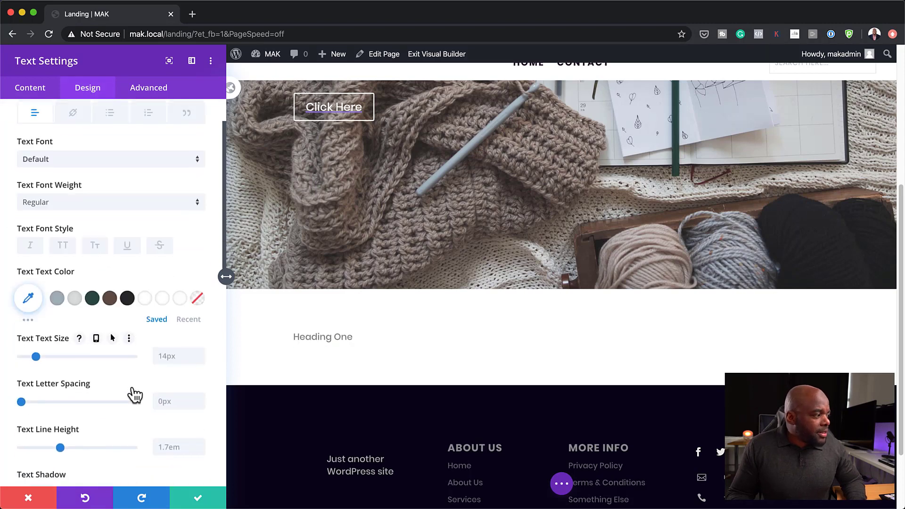
scroll(134, 395, "down", 10)
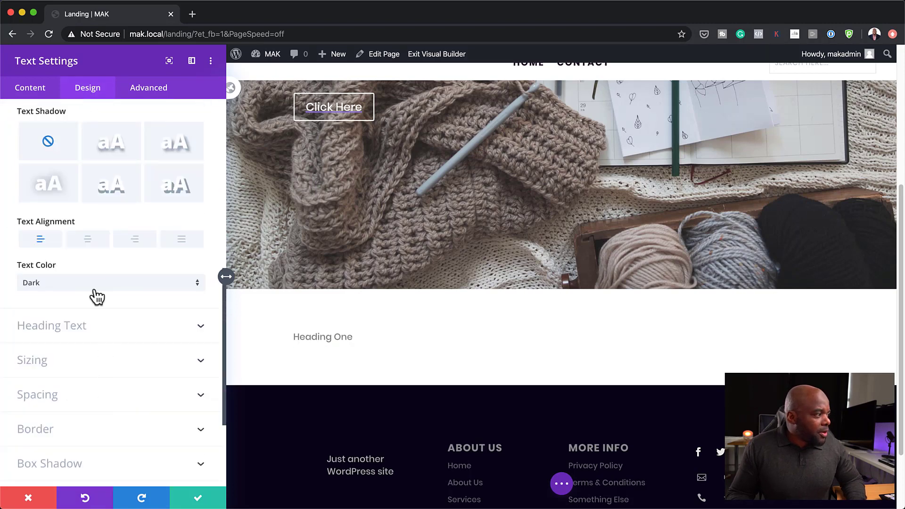
left_click(88, 240)
Try the saved brown #645046, light grey and blue-grey #a5b2bb palette swatches as the heading's text color
scroll(136, 311, "up", 8)
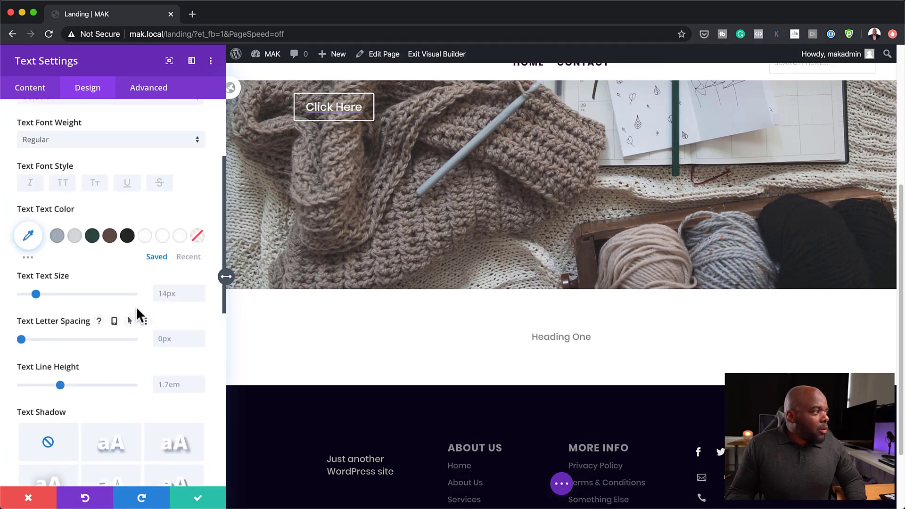
scroll(136, 309, "up", 2)
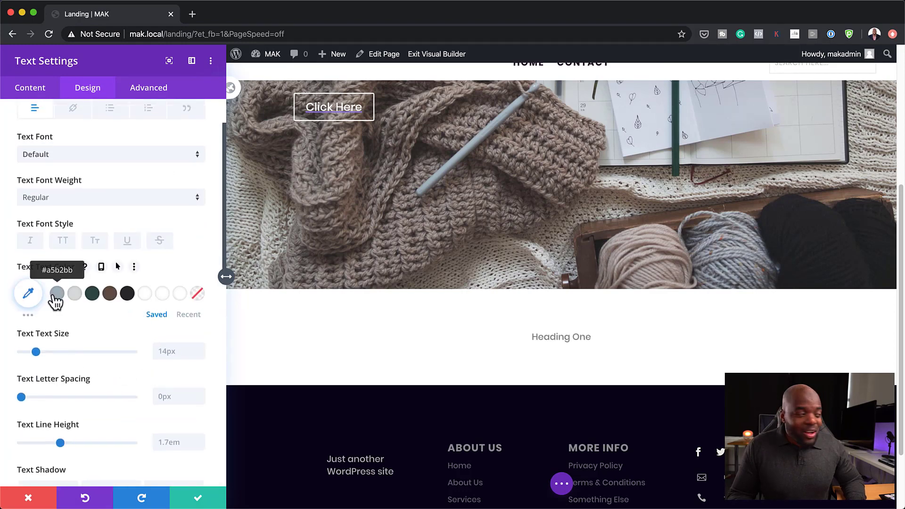
left_click(110, 294)
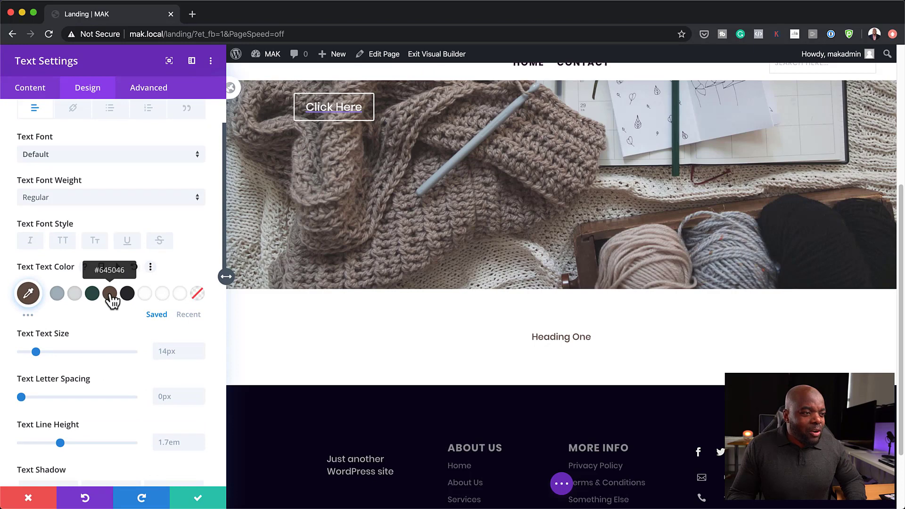
left_click(74, 295)
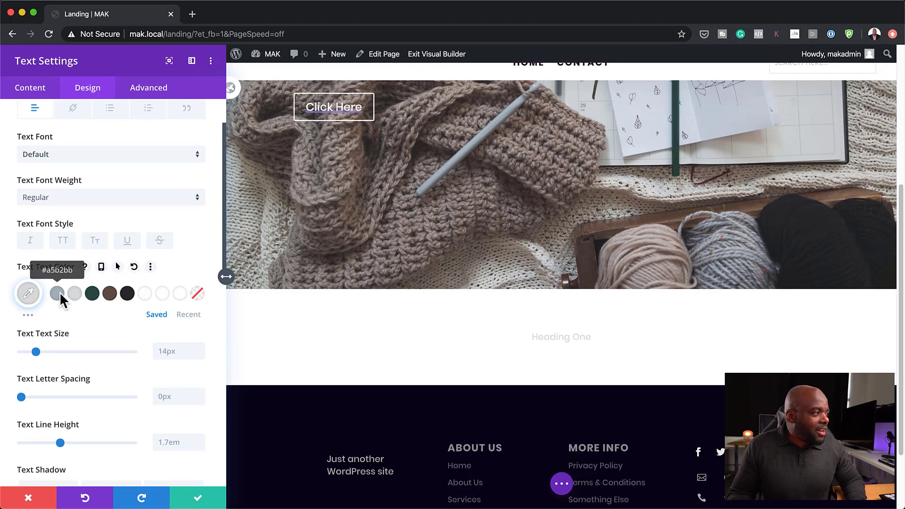
left_click(59, 295)
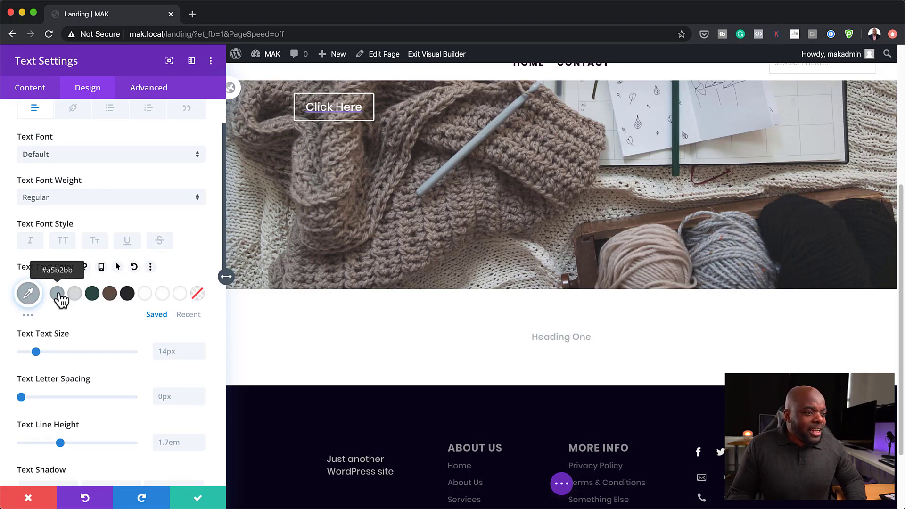
Color the heading text with the near-black saved swatch and set its font style to uppercase
left_click(127, 296)
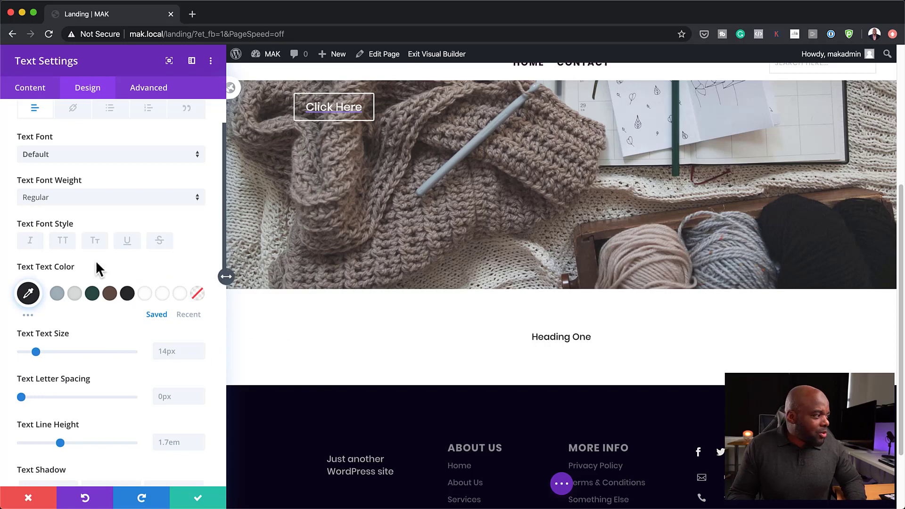
left_click(65, 241)
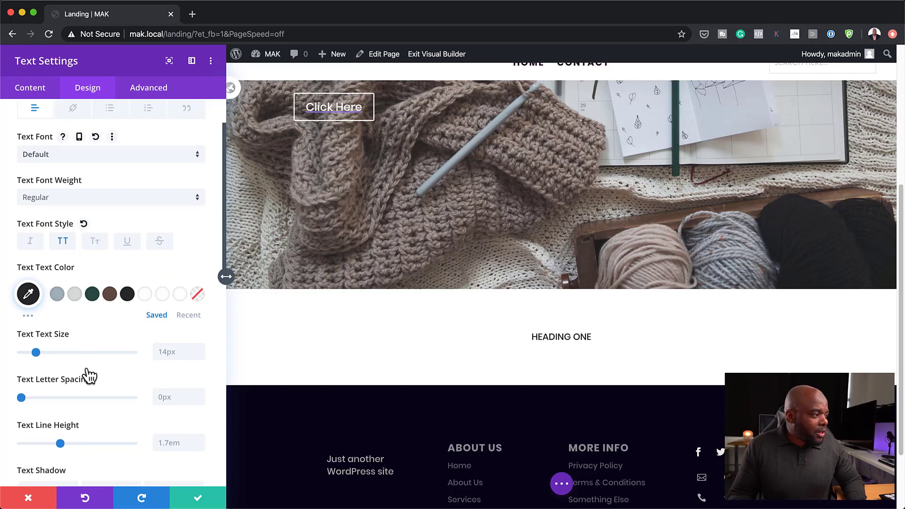
Set the heading's text size to 19px and its letter spacing to 8px
scroll(86, 372, "down", 1)
left_click_drag(37, 333, 41, 335)
scroll(95, 408, "down", 2)
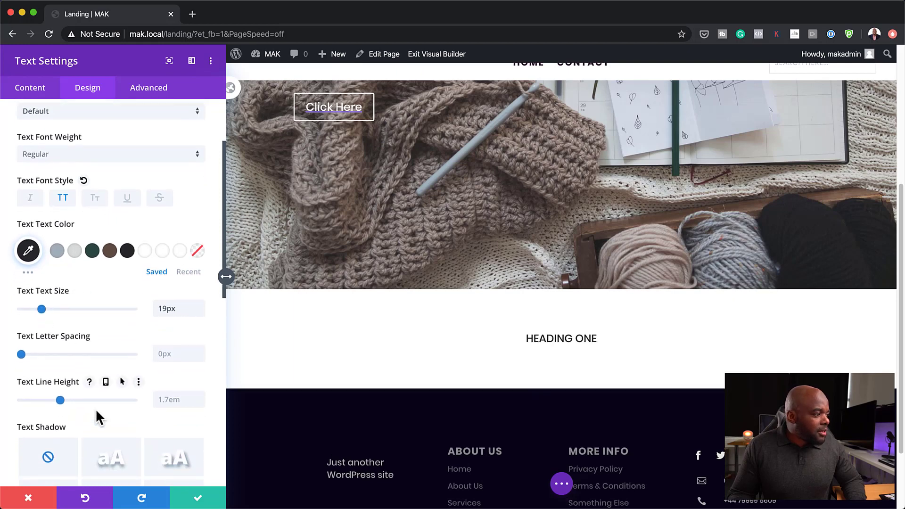
left_click_drag(24, 341, 30, 343)
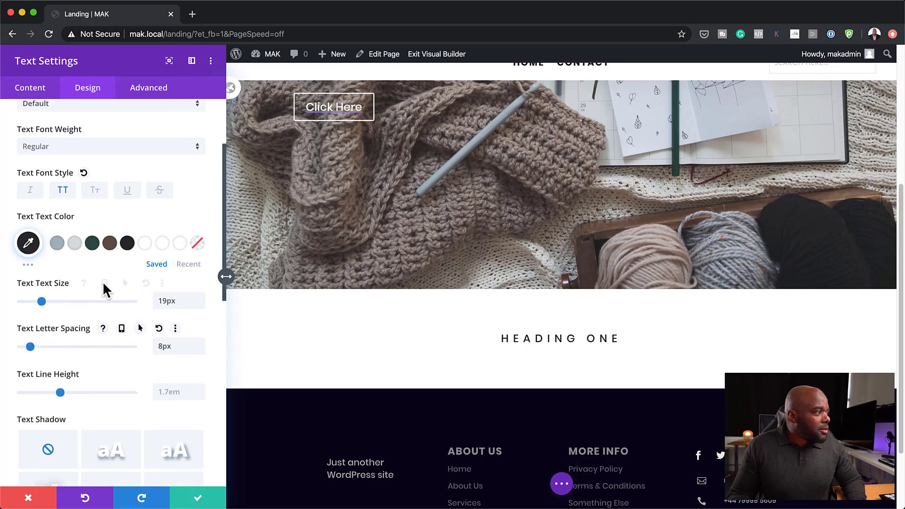
Set the heading's font weight to Bold and save the Text module's settings
scroll(103, 281, "up", 2)
left_click(87, 187)
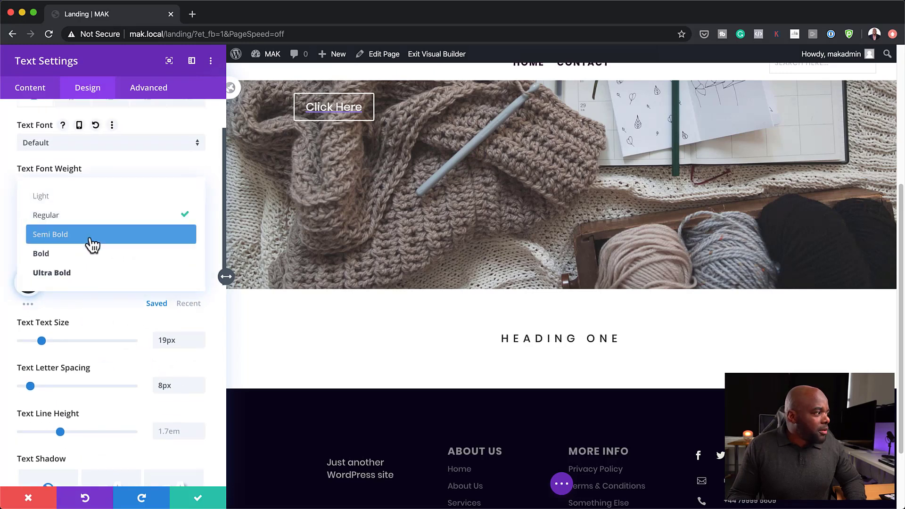
left_click(88, 254)
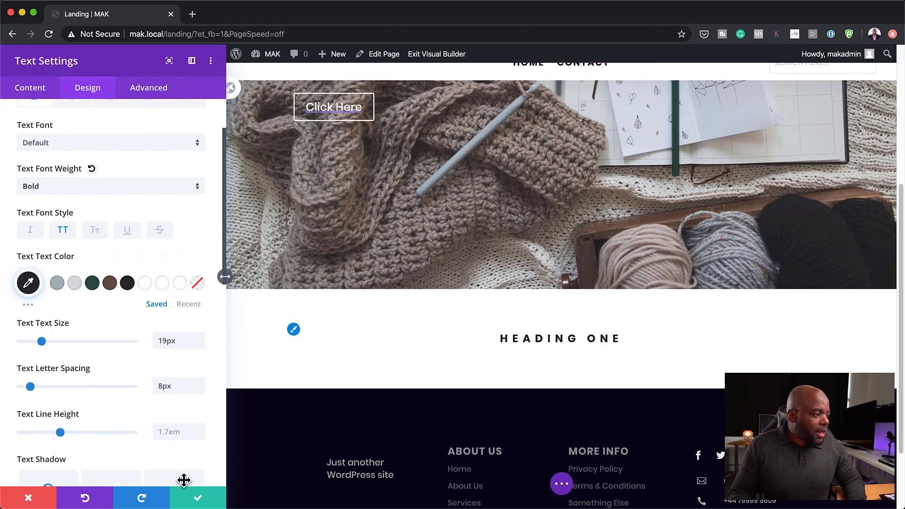
left_click(198, 497)
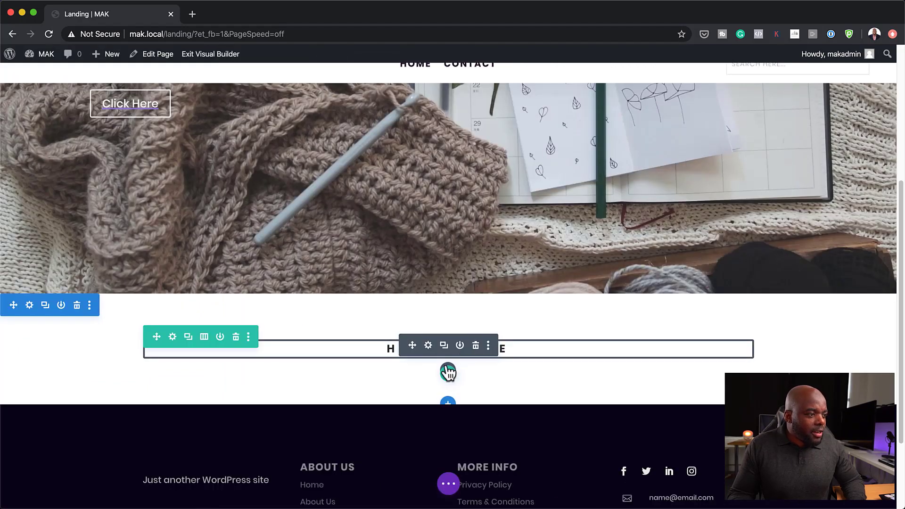
Insert a row of three equal columns below HEADING ONE and add a Blurb module to its first column
left_click(448, 373)
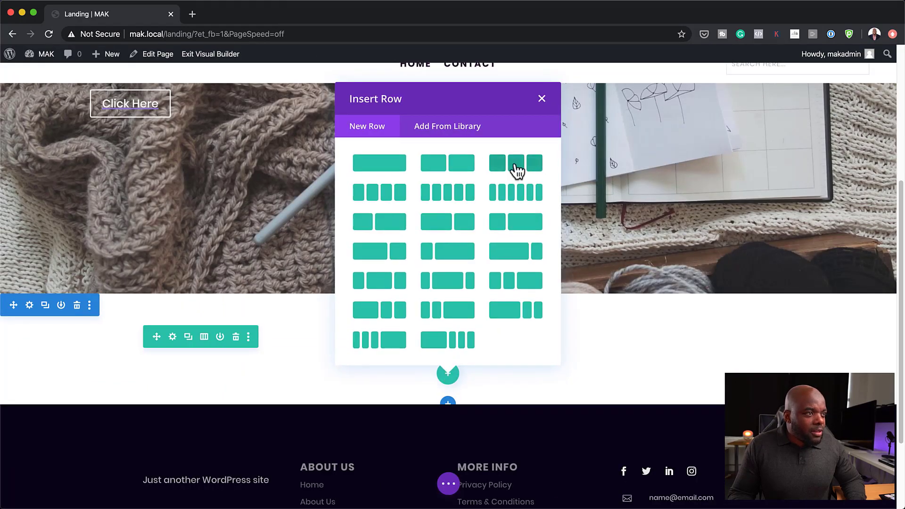
left_click(516, 165)
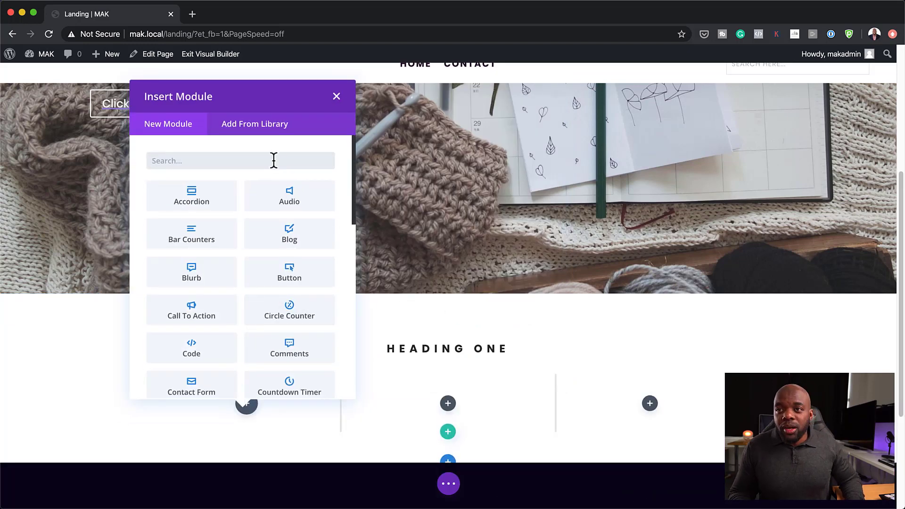
type("blu")
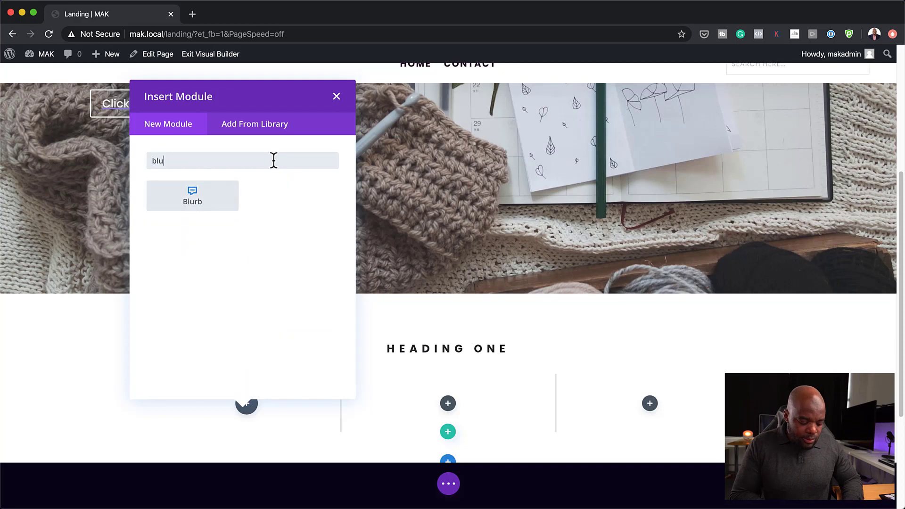
type("rb")
left_click(218, 195)
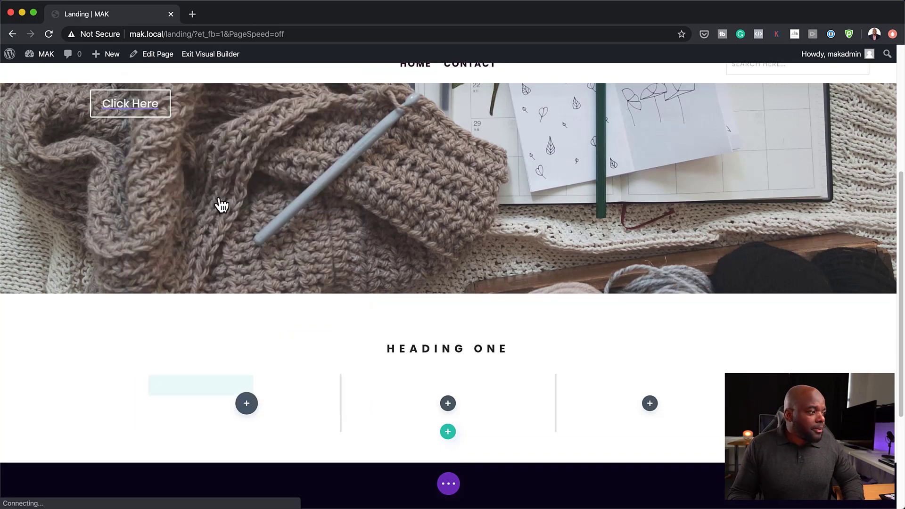
Change the blurb's title to "Title One" and shorten its body text so it ends at "You can also style"
scroll(440, 315, "down", 3)
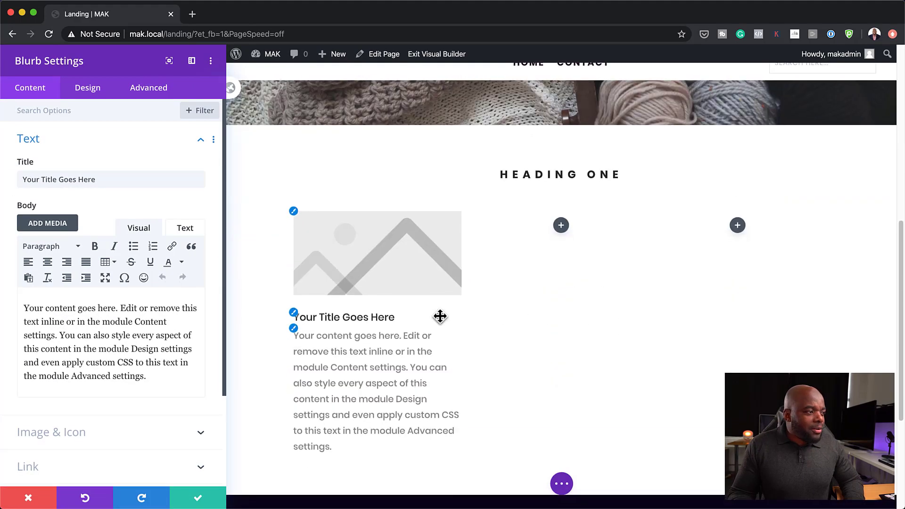
triple_click(117, 179)
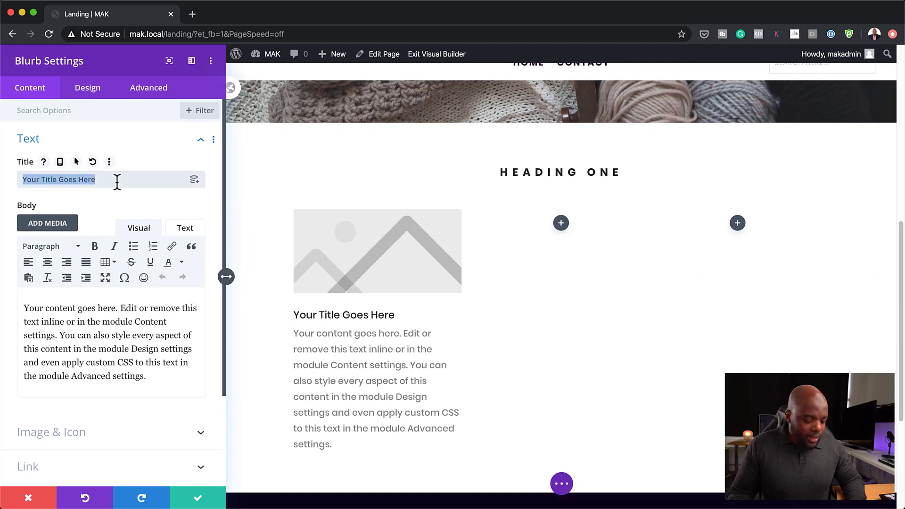
type("Title One")
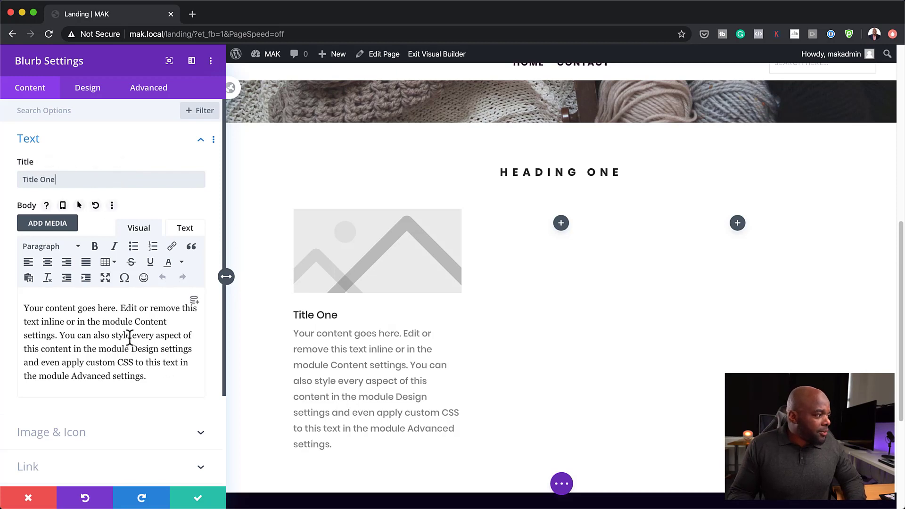
left_click_drag(132, 335, 186, 369)
key("BackSpace")
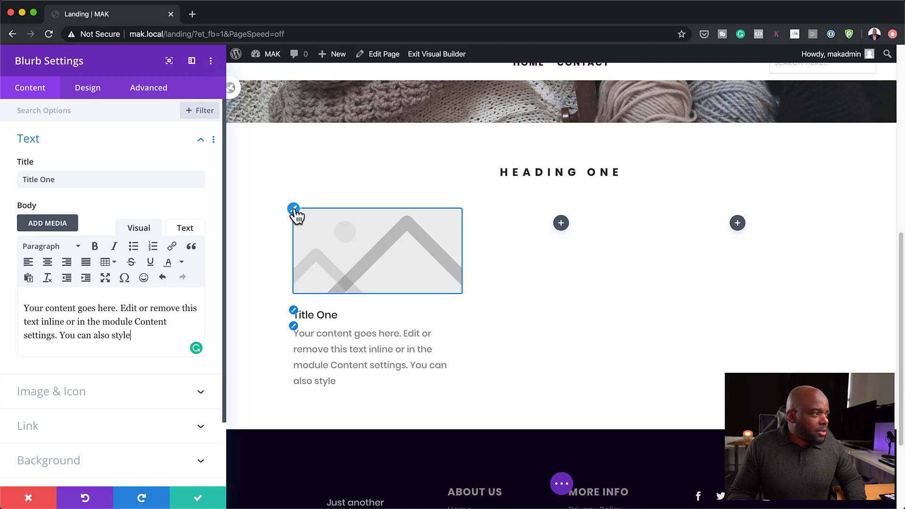
Switch the blurb from an image to an icon and choose the atom icon
scroll(158, 382, "down", 3)
left_click(70, 323)
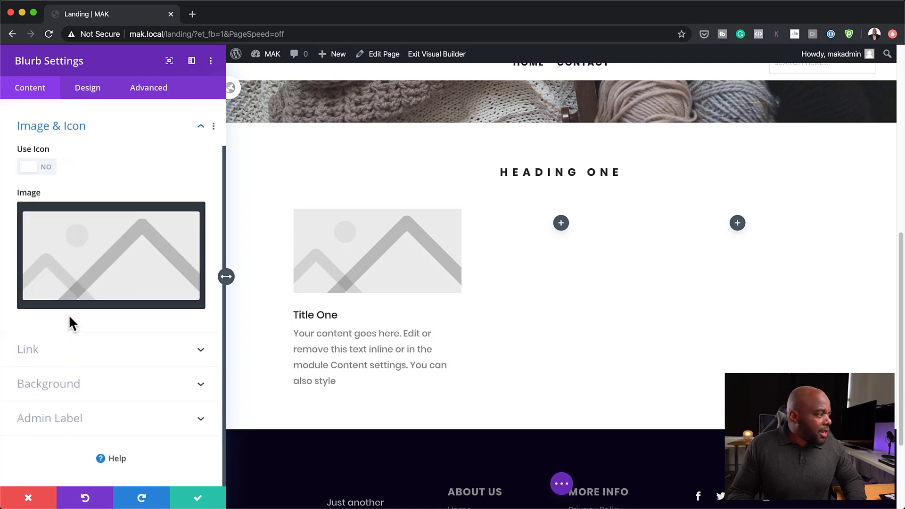
left_click(49, 168)
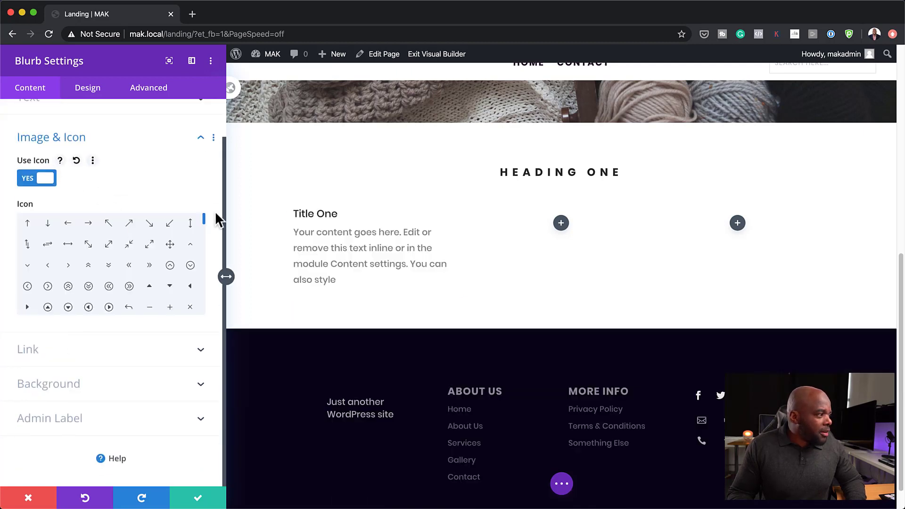
left_click_drag(204, 221, 205, 241)
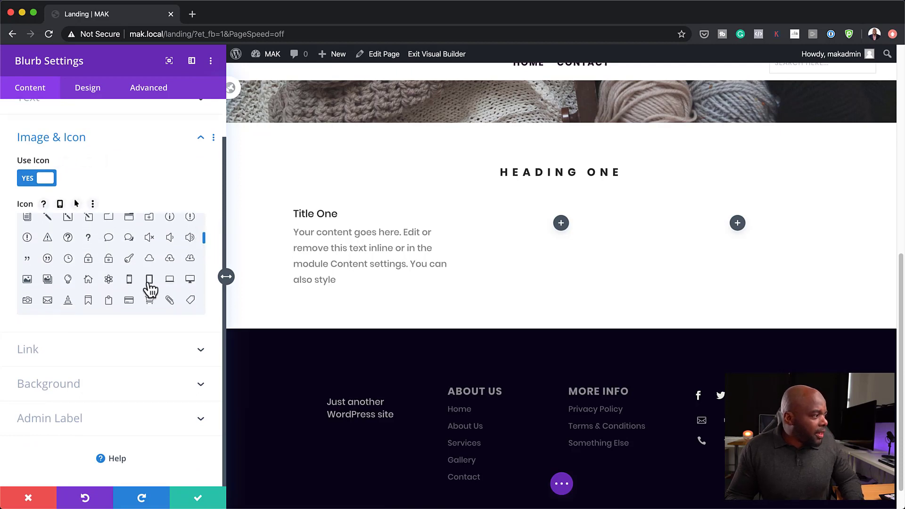
left_click(110, 281)
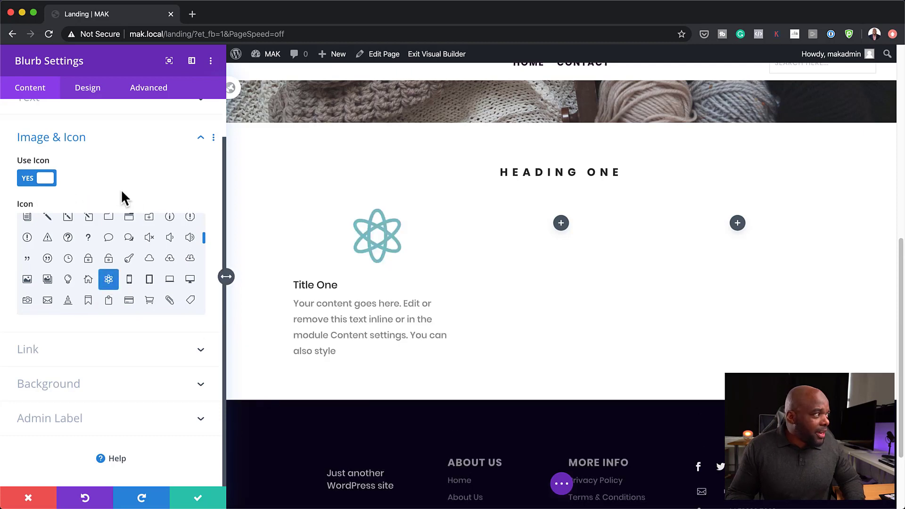
Fill the blurb's background with the saved light grey #d9dcdb swatch and compare it with the header photo
left_click(73, 391)
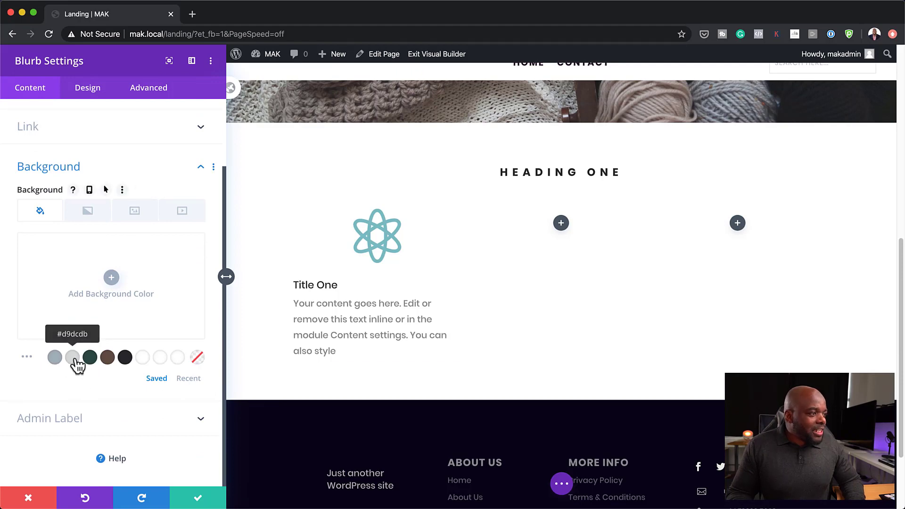
left_click(73, 358)
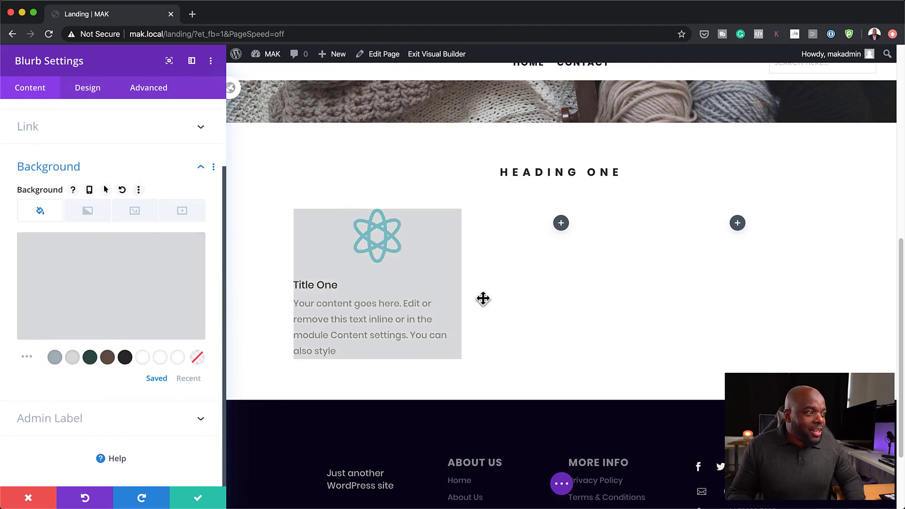
scroll(483, 300, "up", 3)
scroll(547, 382, "up", 4)
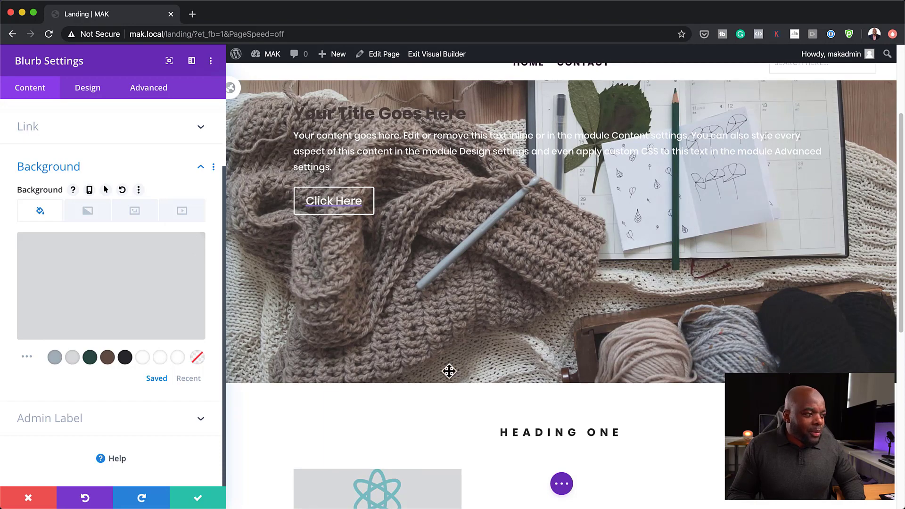
scroll(448, 371, "down", 5)
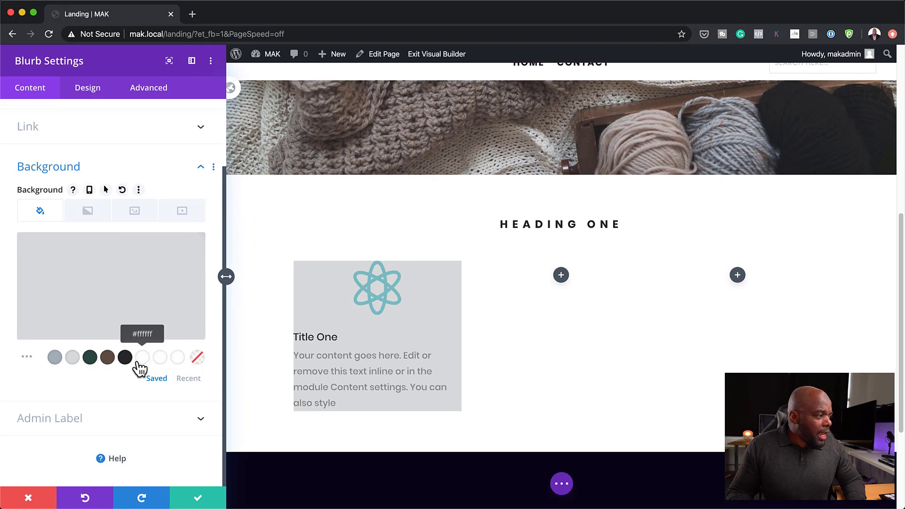
Try the saved #2b2b2d and #a5b2bb swatches as the blurb's background and return to light grey #d9dcdb
left_click(125, 357)
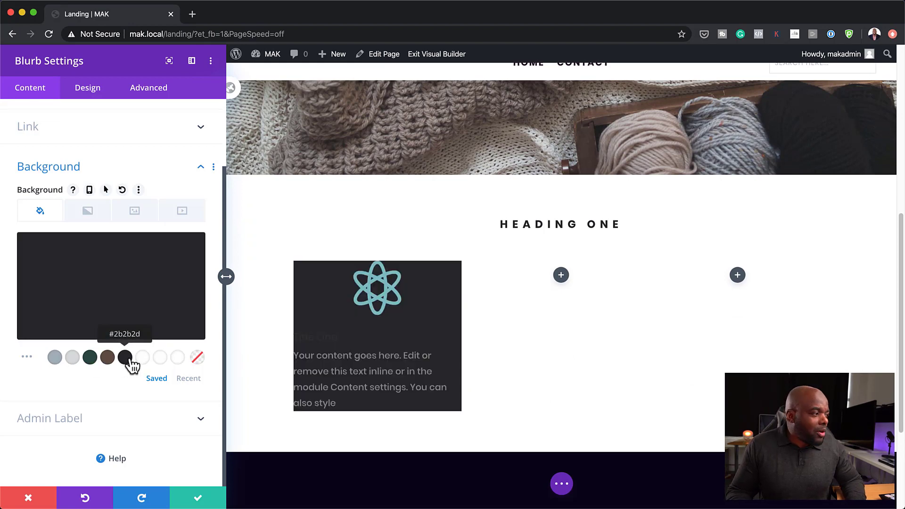
left_click(55, 358)
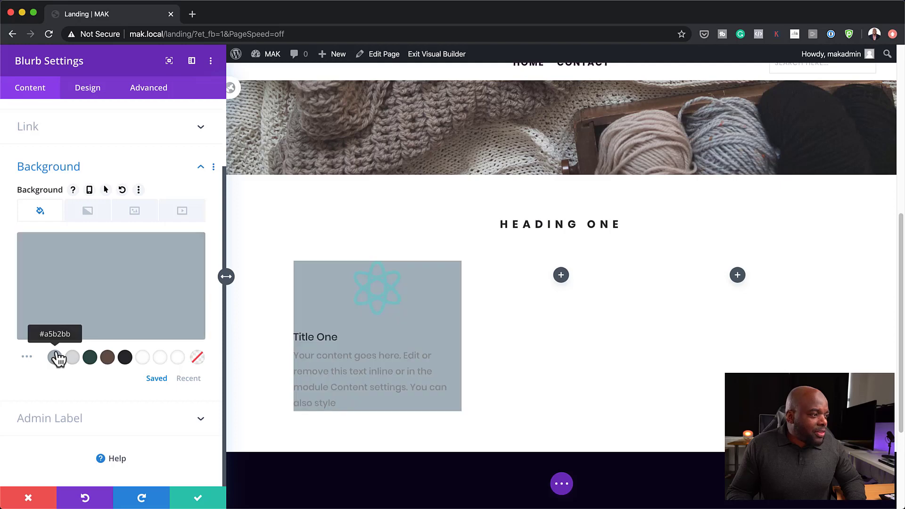
left_click(72, 358)
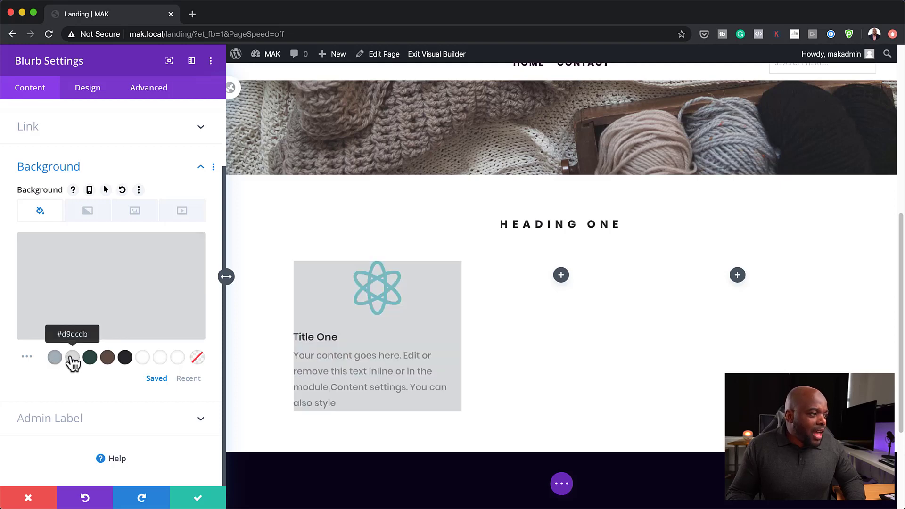
Set the blurb's padding to 20px on all four sides and round all its corners to 6px
left_click(88, 89)
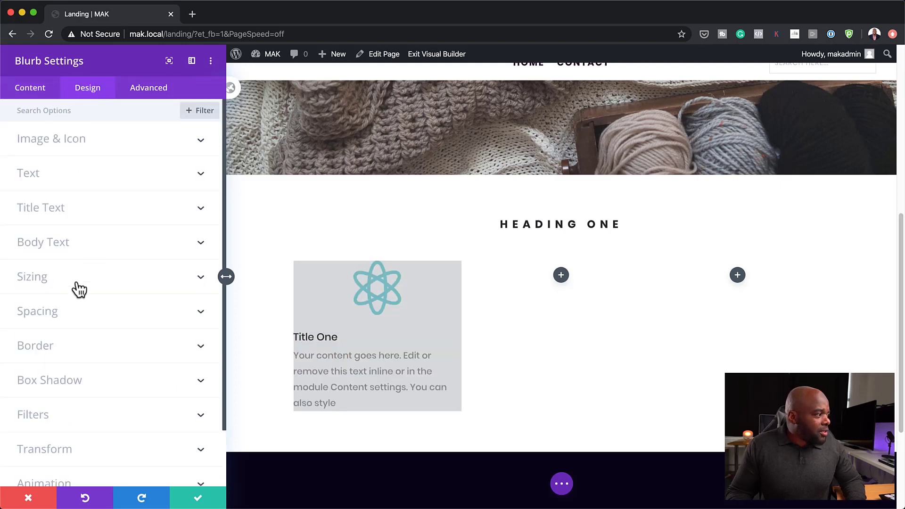
left_click(55, 312)
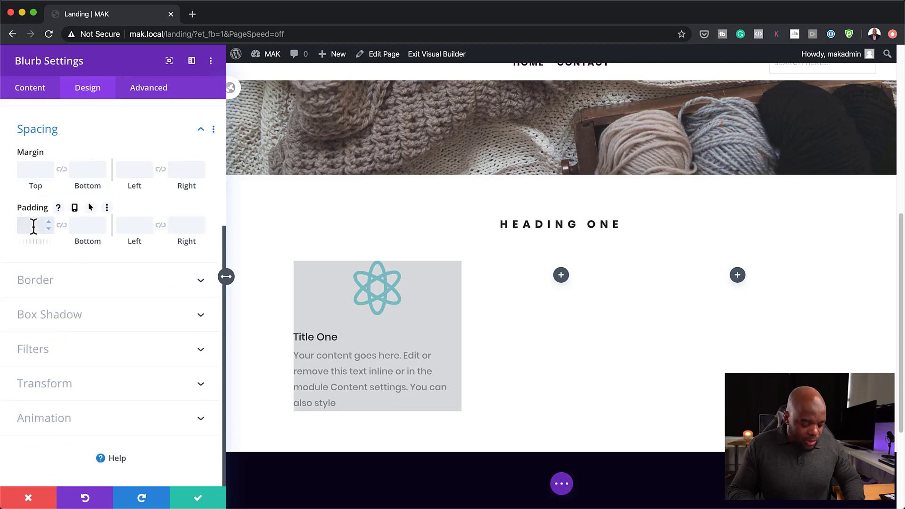
left_click(61, 225)
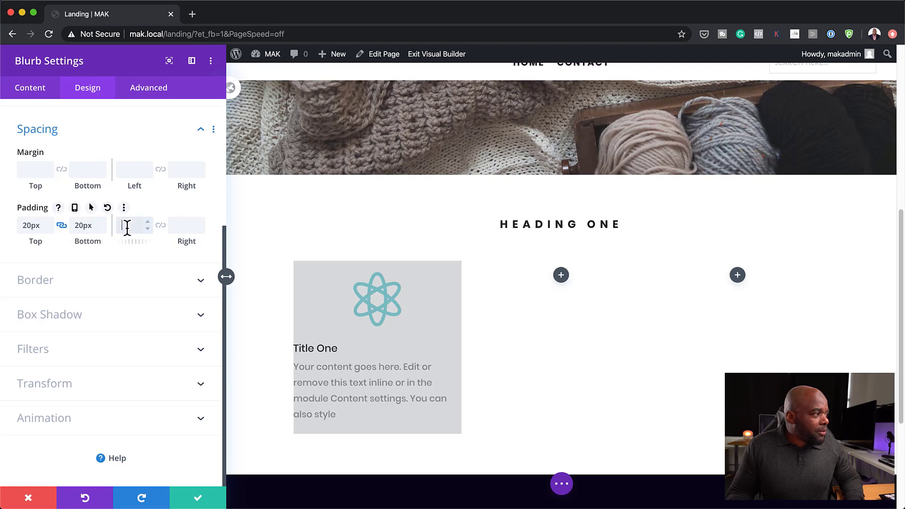
left_click(161, 225)
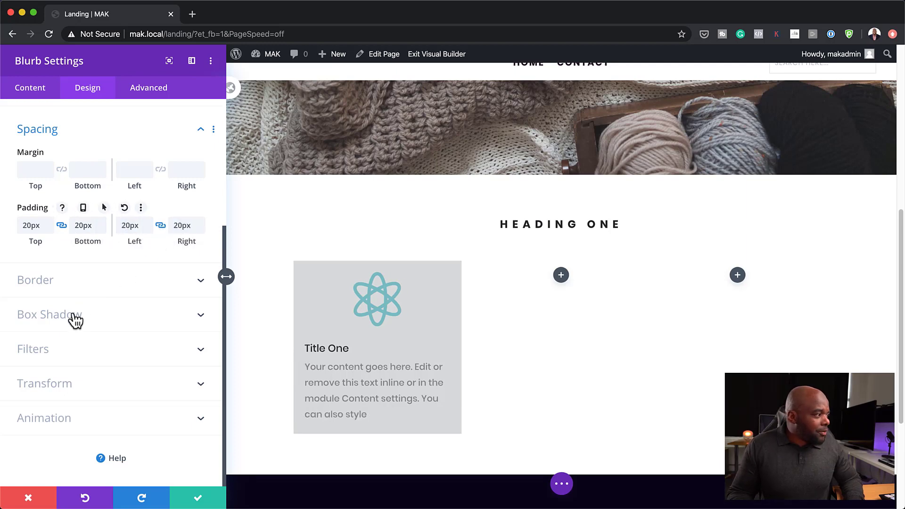
left_click(45, 282)
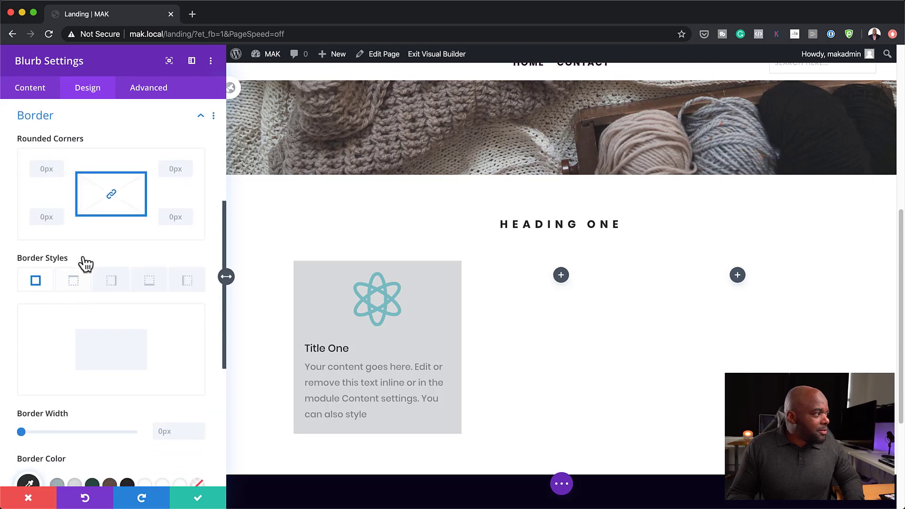
left_click_drag(48, 231, 50, 230)
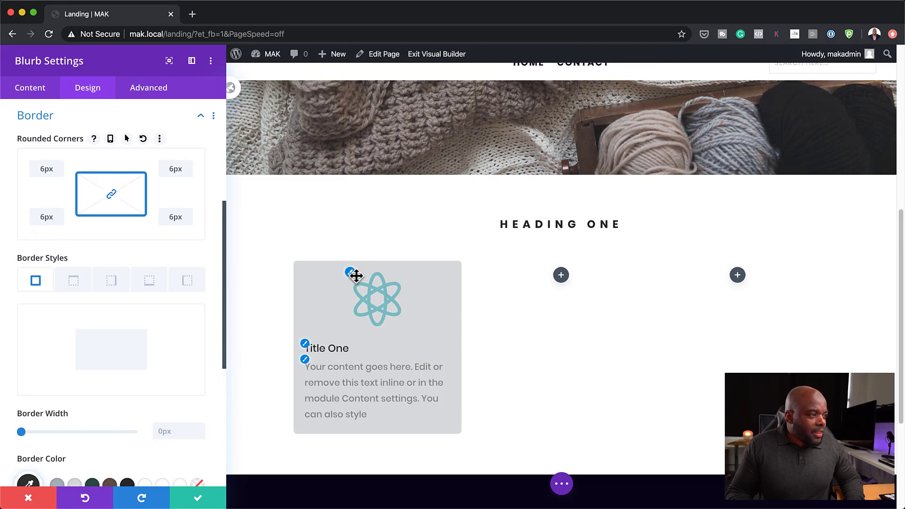
Try brown #645046 on the blurb's icon and settle on the saved blue-grey #a5b2bb swatch as its color
left_click(356, 275)
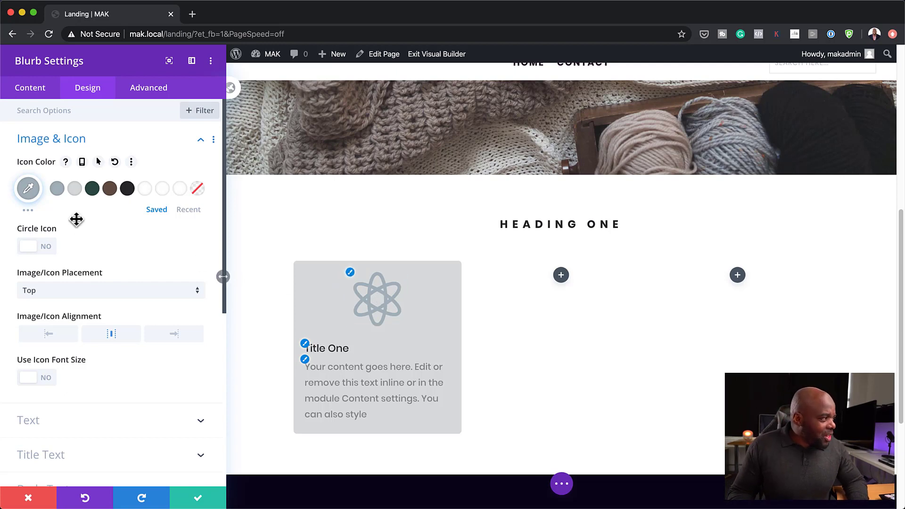
left_click(109, 189)
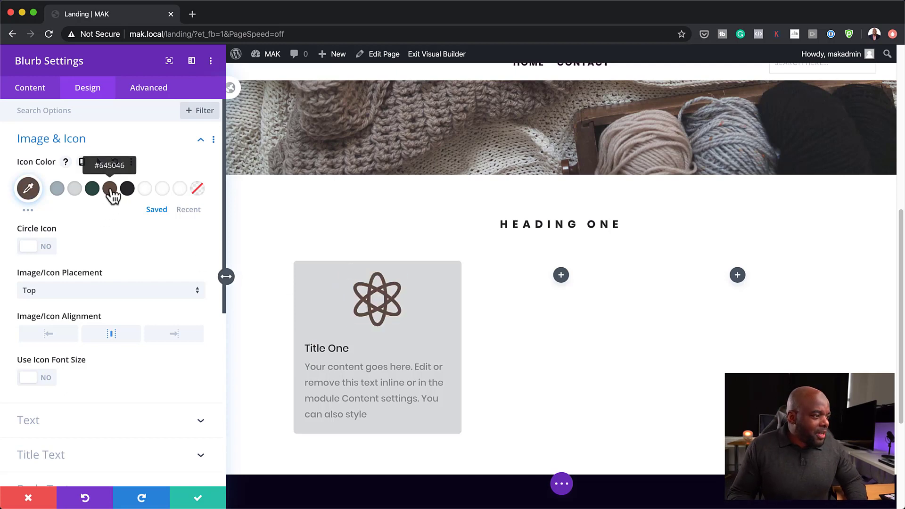
left_click(57, 189)
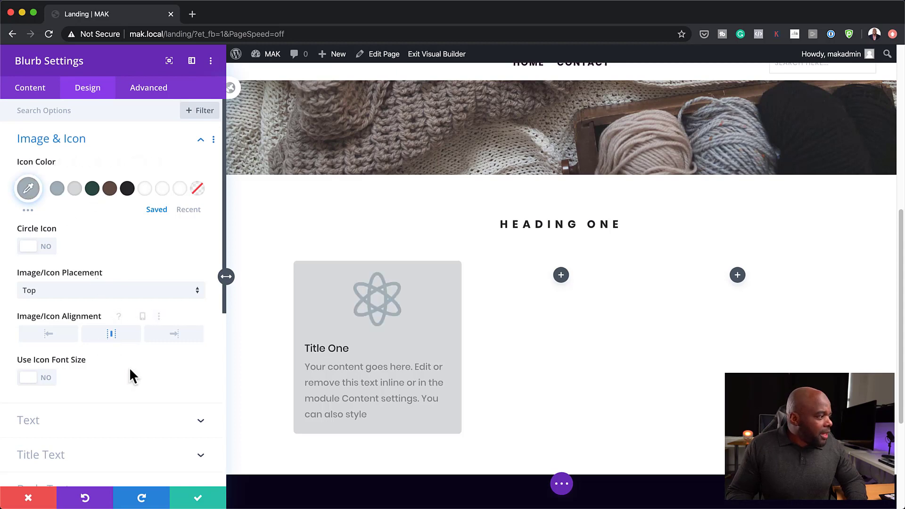
Center the text alignment of the blurb's title in its title text design settings
scroll(129, 366, "down", 1)
left_click(306, 347)
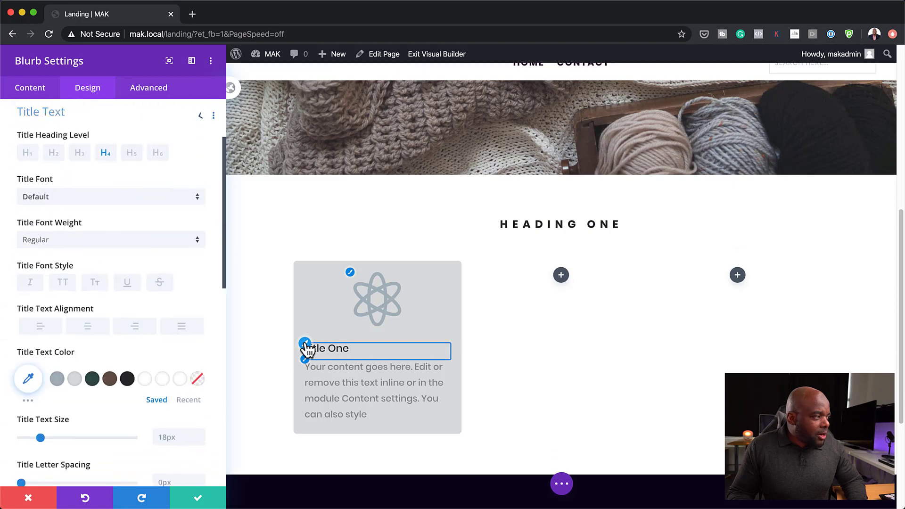
left_click(87, 329)
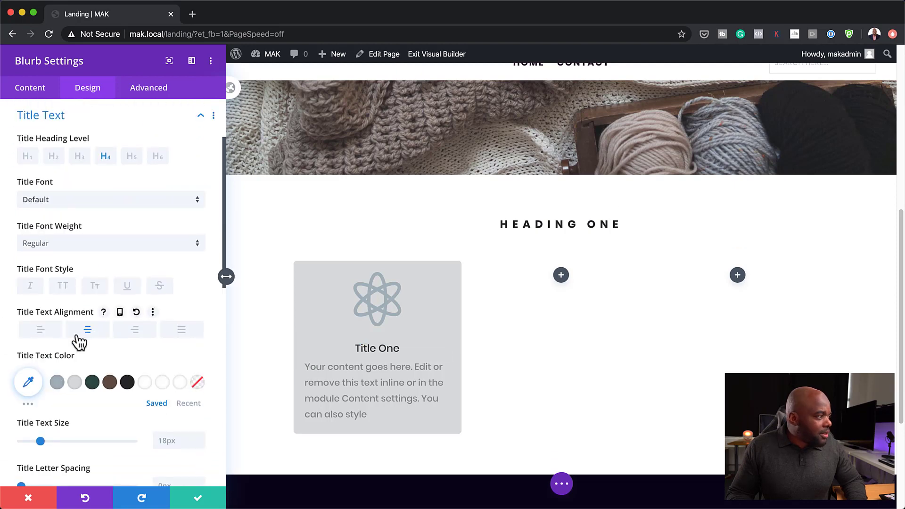
Set the blurb title's font style to uppercase and its font weight to Bold
scroll(129, 355, "down", 1)
left_click(63, 281)
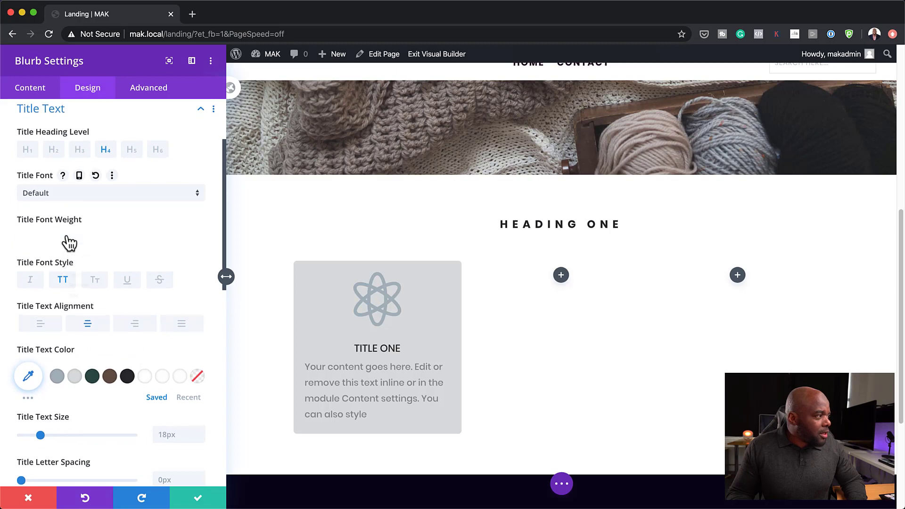
left_click(67, 238)
left_click(71, 309)
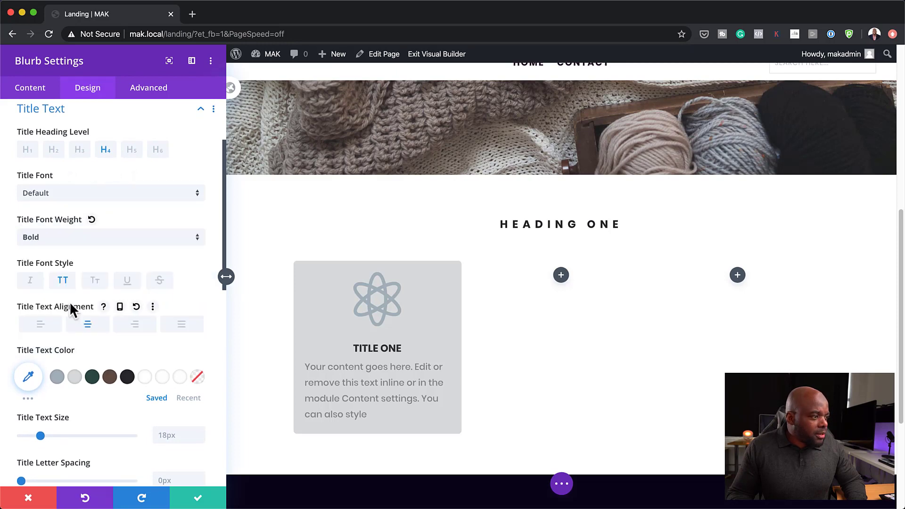
Set the blurb's title text color to the saved brown #645046
left_click(111, 378)
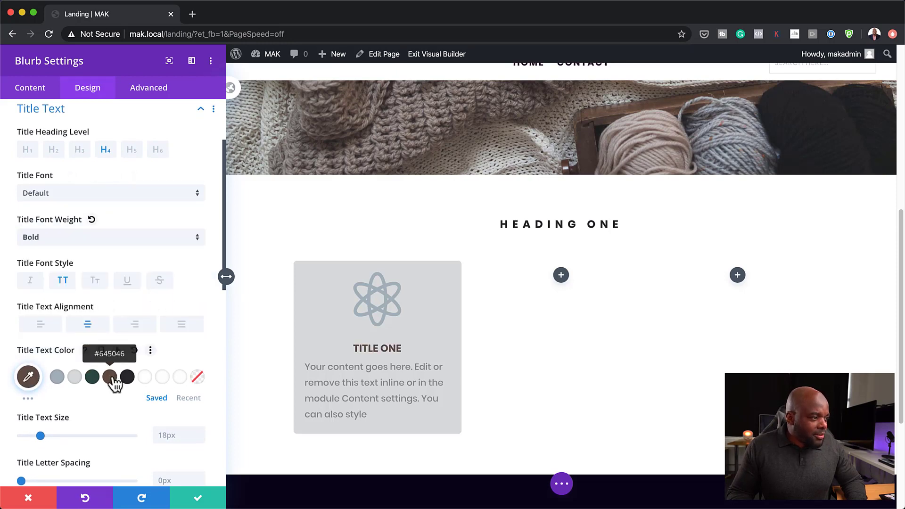
scroll(182, 364, "down", 5)
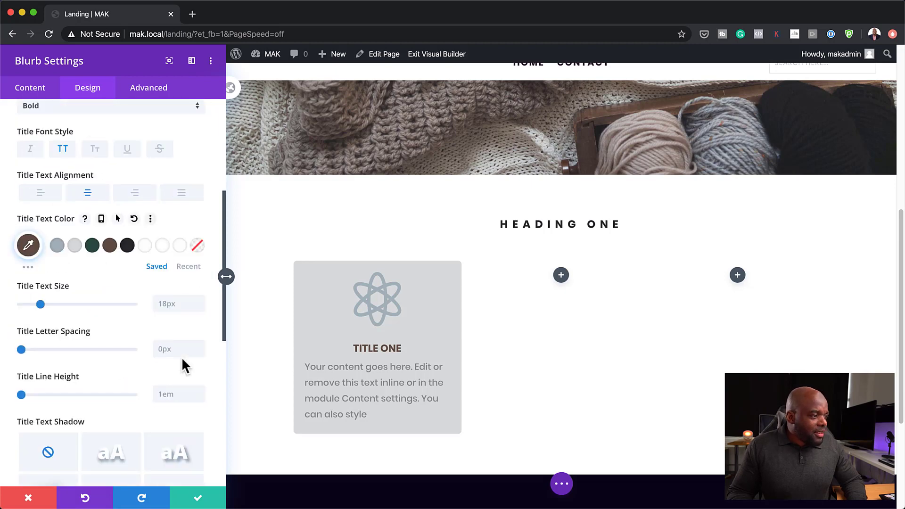
scroll(160, 386, "down", 2)
scroll(286, 389, "down", 1)
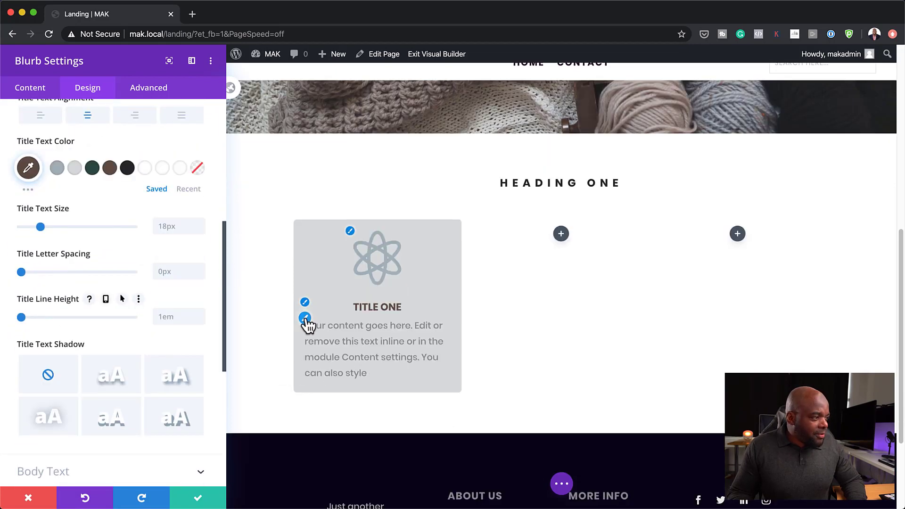
Center the blurb's body text, try dark green #2e4d47 on it, and settle on the saved brown #645046 as its color
left_click(305, 321)
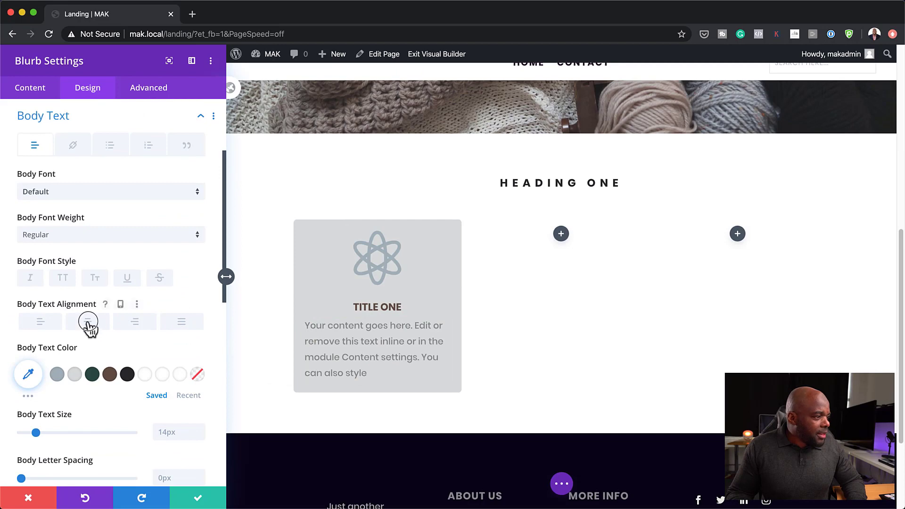
left_click(87, 323)
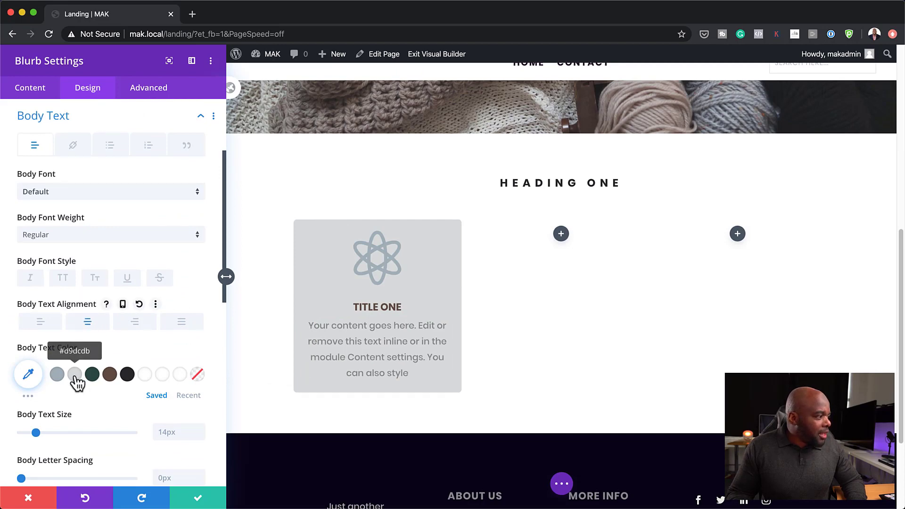
left_click(93, 376)
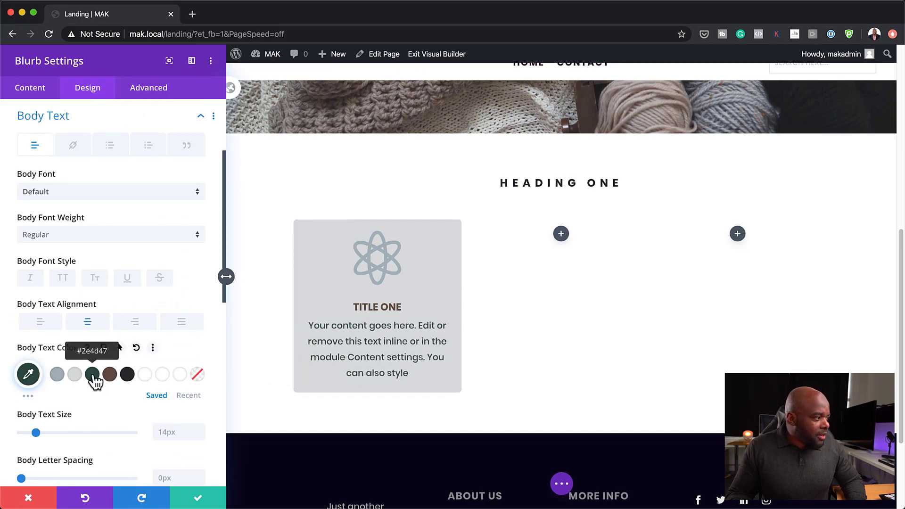
left_click(110, 375)
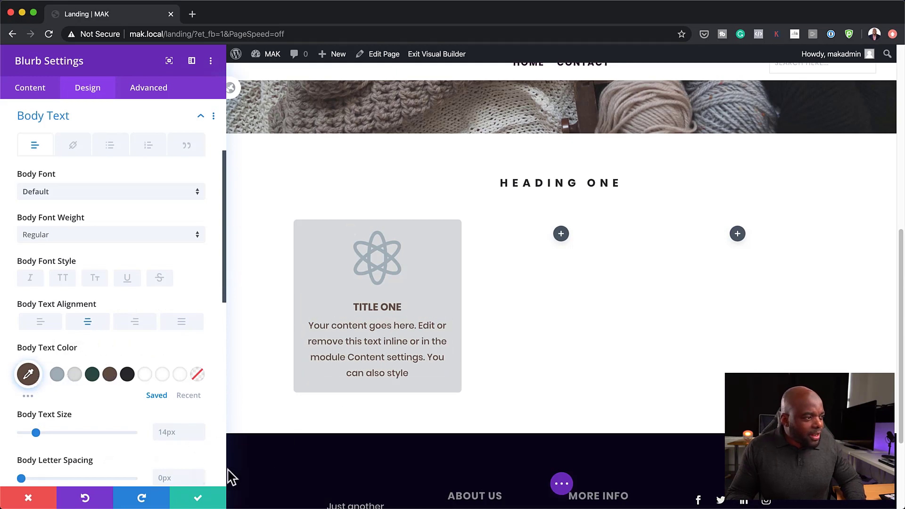
Enable a custom icon font size for the blurb and set it to 50px
left_click(350, 232)
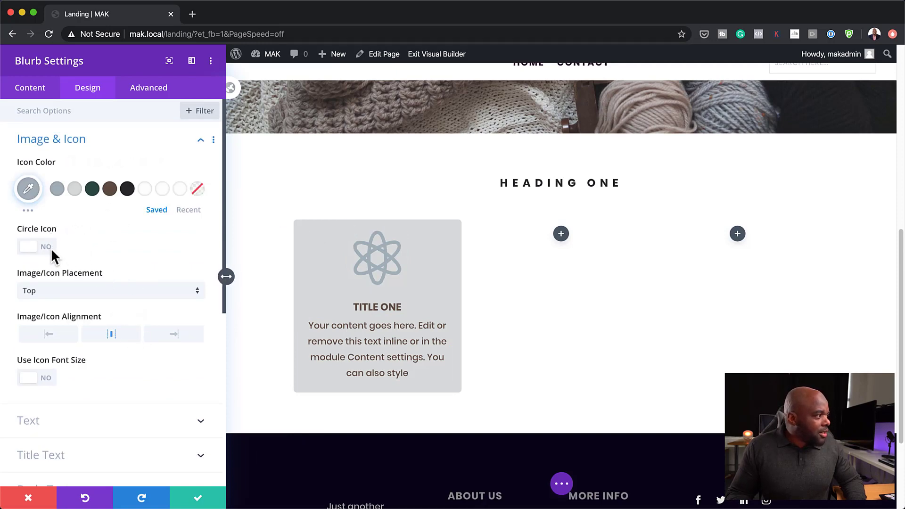
left_click(44, 380)
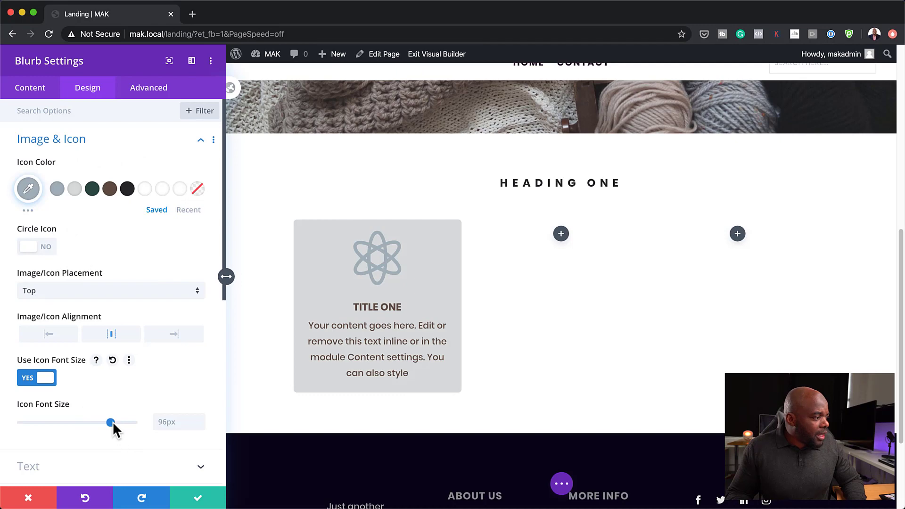
left_click_drag(113, 427, 69, 424)
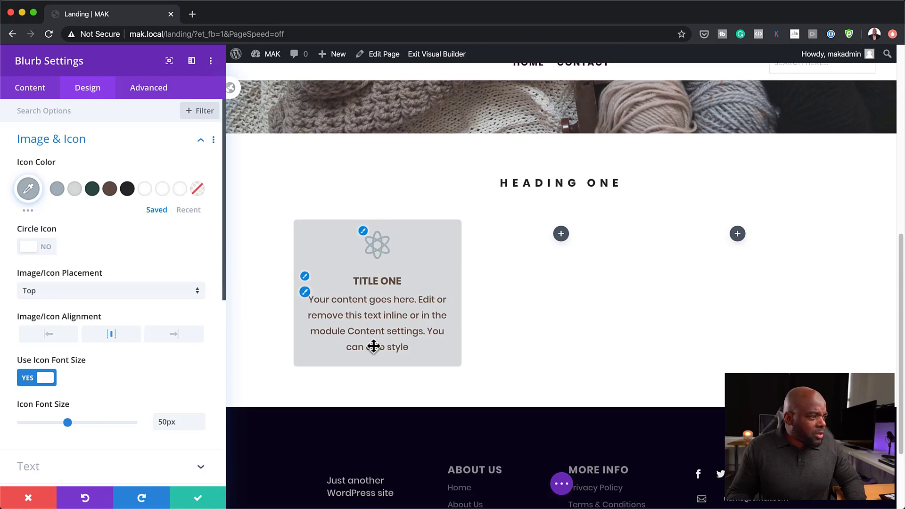
Increase the blurb's linked top and bottom padding to 43px and save the module's settings
scroll(142, 333, "down", 5)
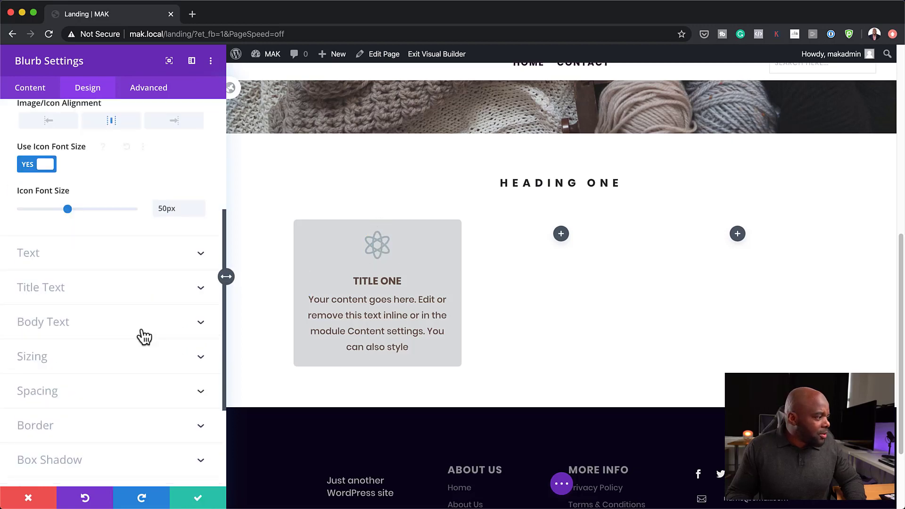
left_click(40, 390)
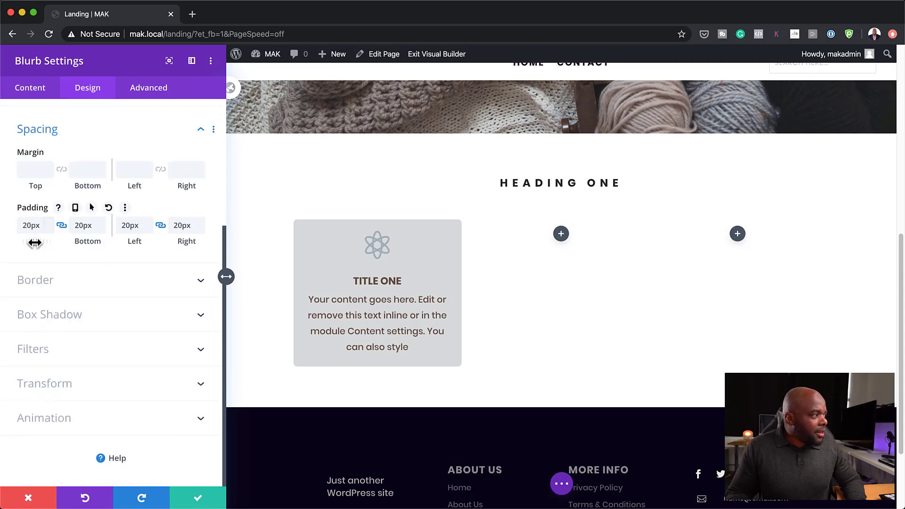
left_click_drag(34, 242, 56, 242)
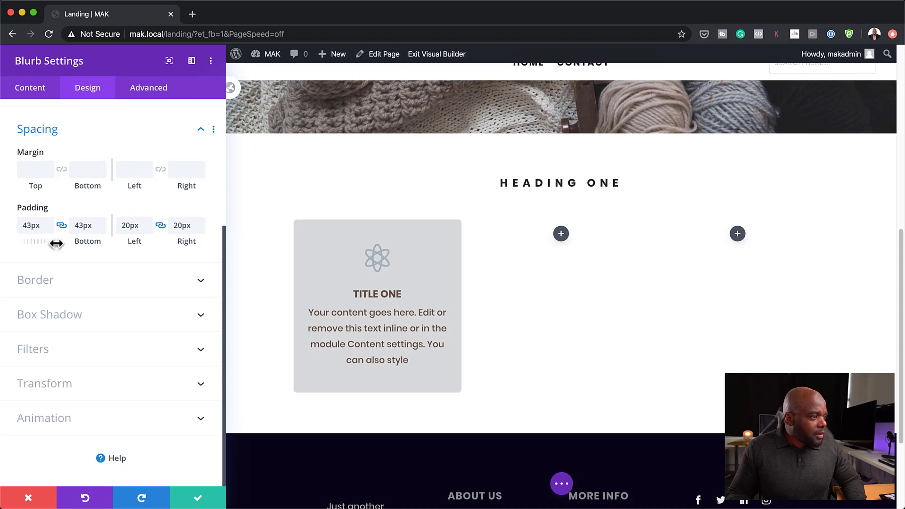
left_click(197, 500)
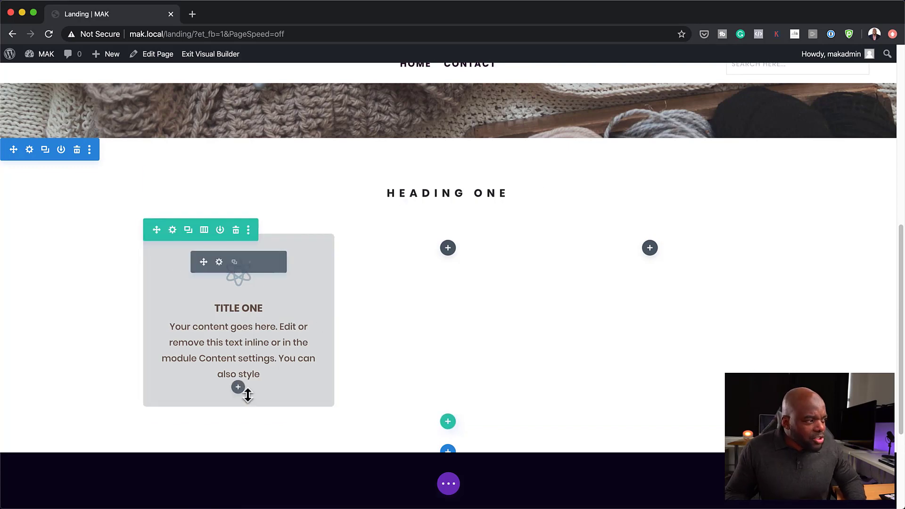
Duplicate the styled blurb and move the copy into the empty middle column
mouse_move(328, 323)
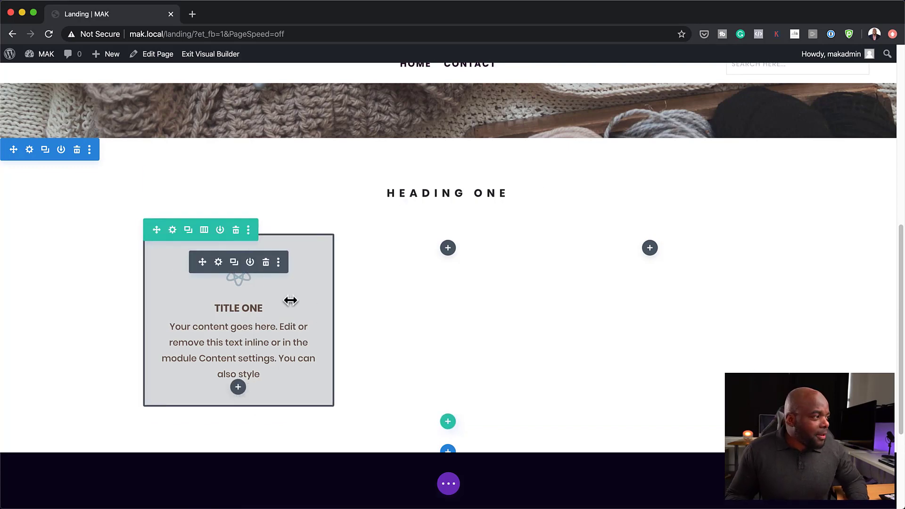
left_click(234, 264)
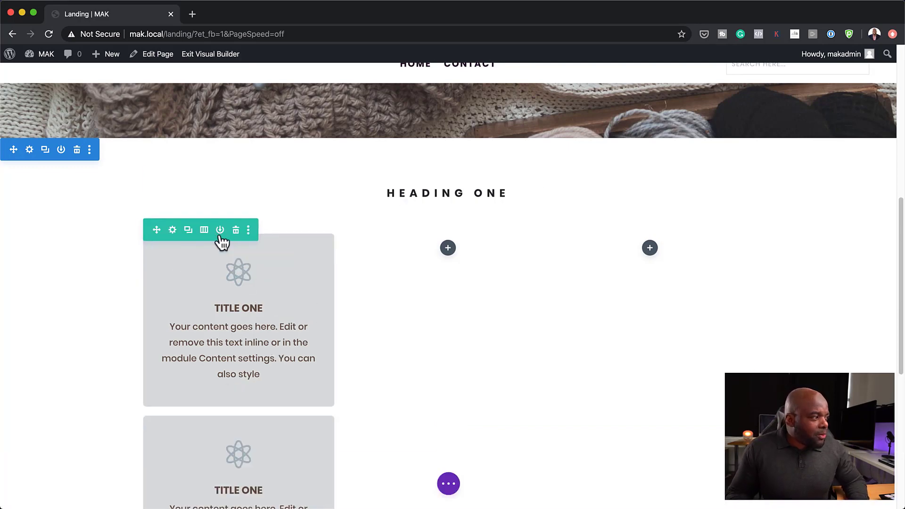
left_click_drag(218, 262, 457, 248)
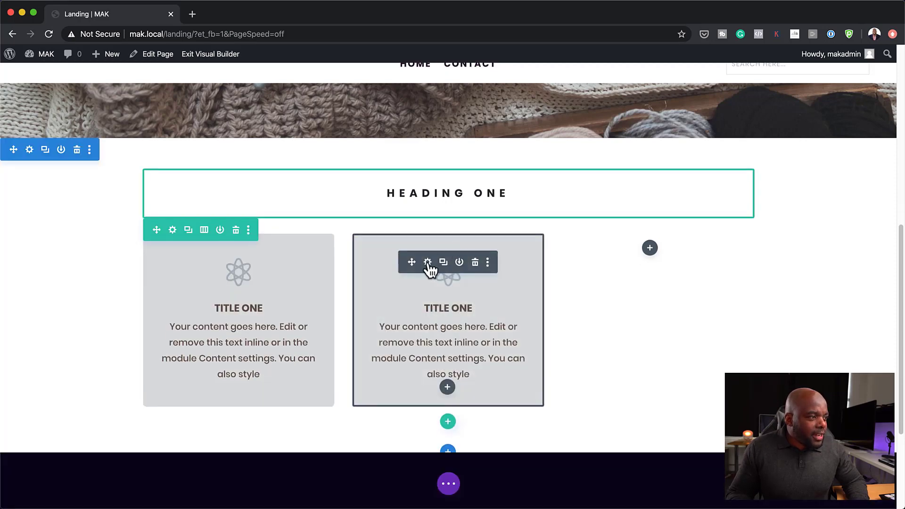
Set the middle blurb's background color to the saved brown #645046
left_click(427, 262)
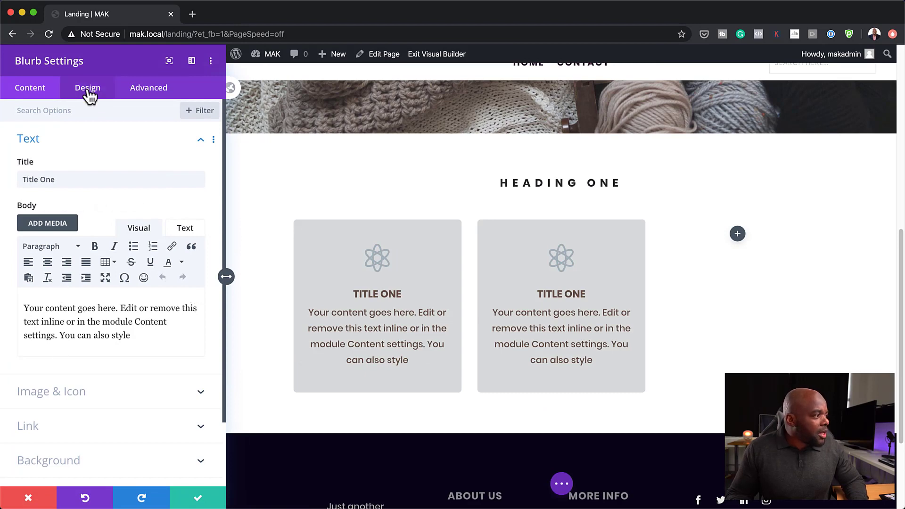
scroll(83, 399, "down", 3)
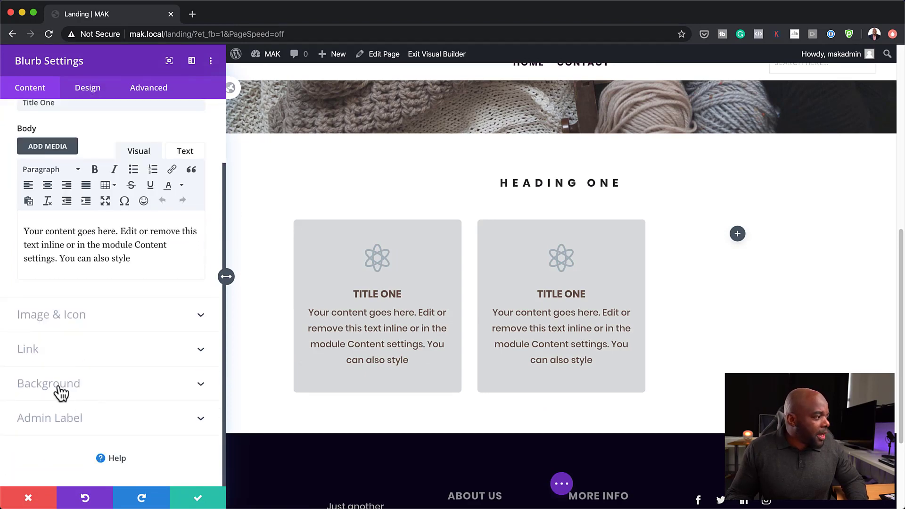
left_click(60, 383)
left_click(108, 359)
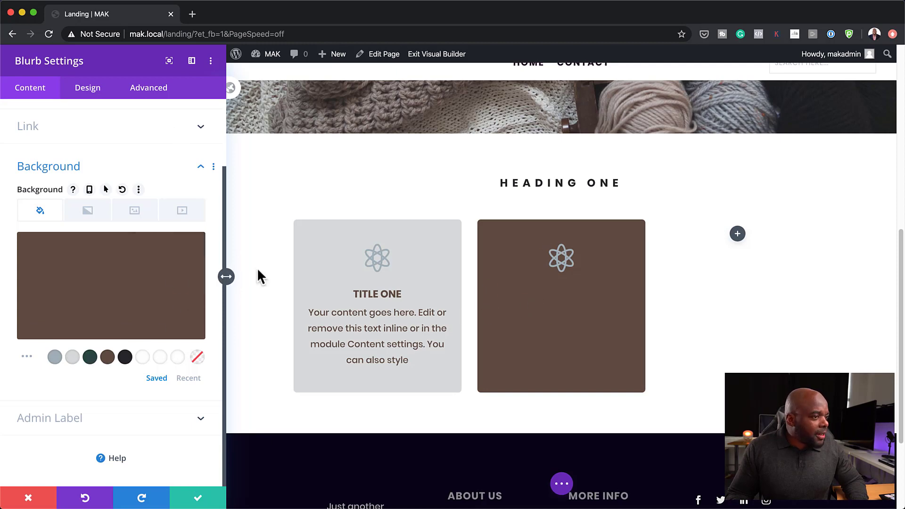
Set both the title and body text colors of the middle blurb to the saved light grey #d9dcdb
left_click(488, 292)
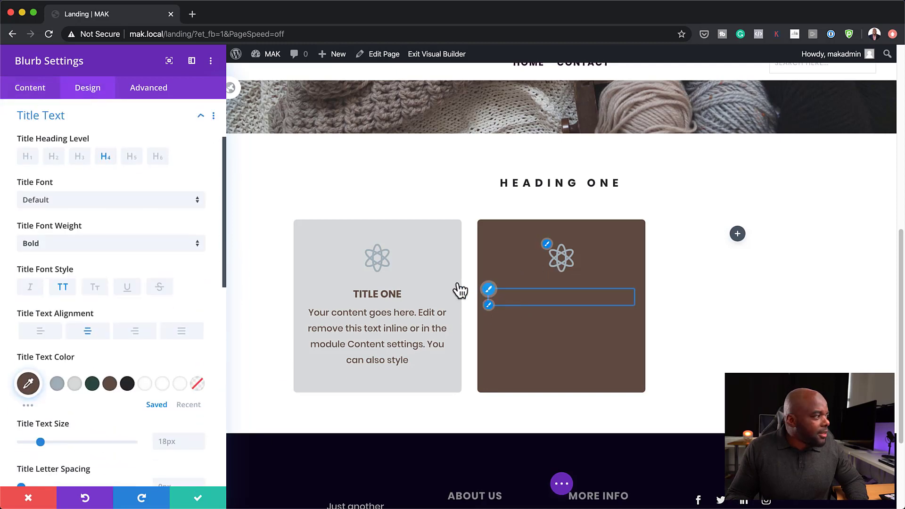
left_click(74, 383)
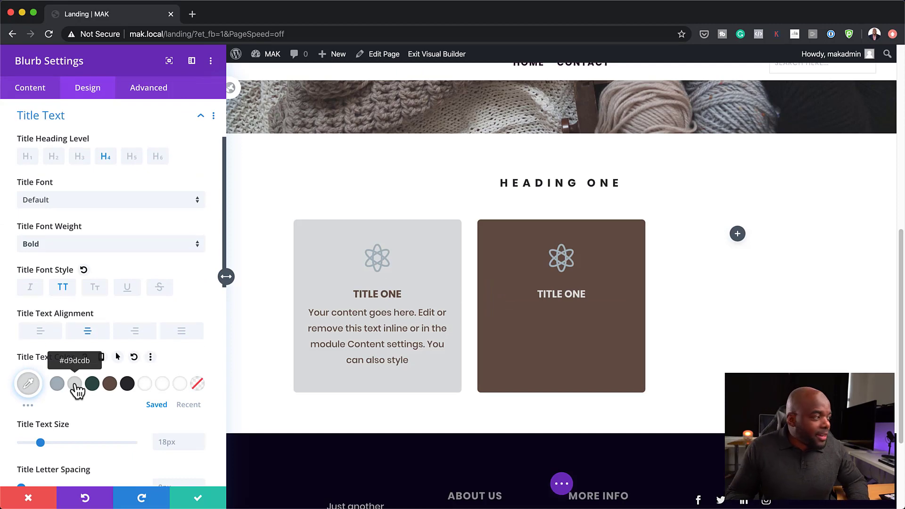
left_click(489, 305)
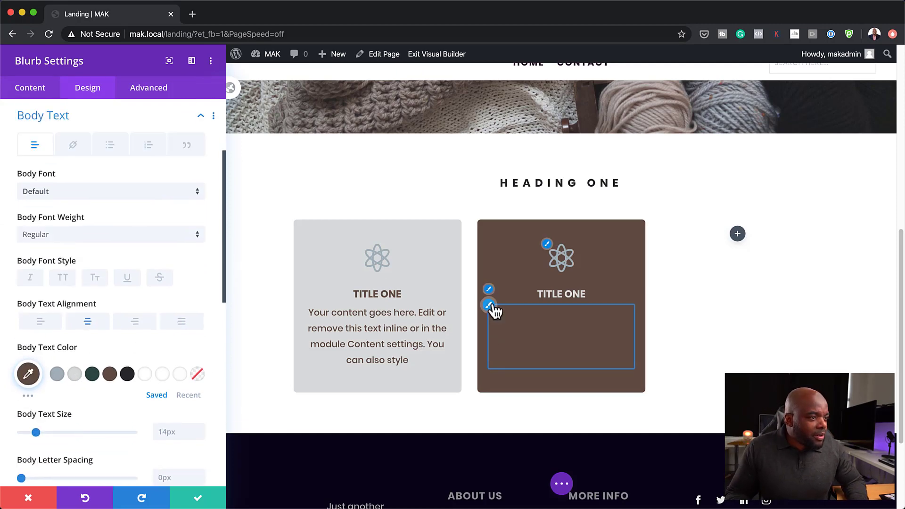
left_click(58, 375)
left_click(74, 375)
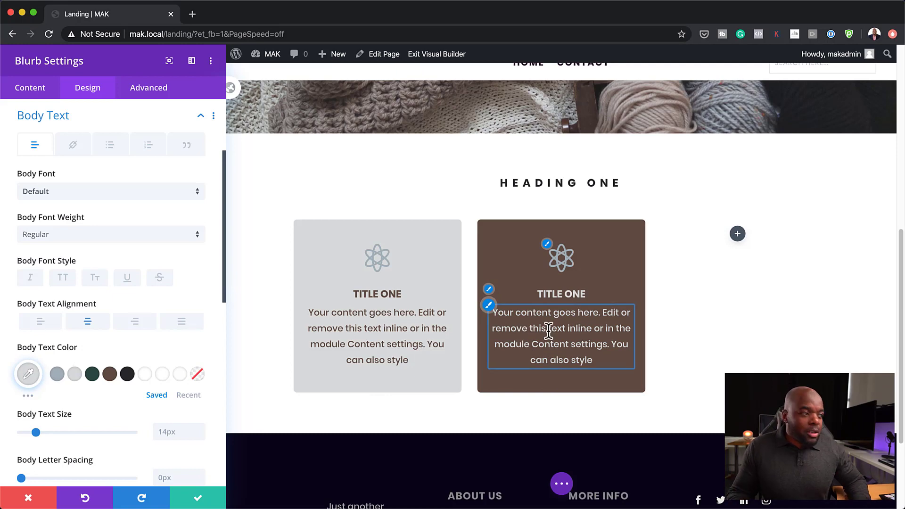
Set the middle blurb's icon color to the saved light grey #d9dcdb and save the module's settings
left_click(547, 245)
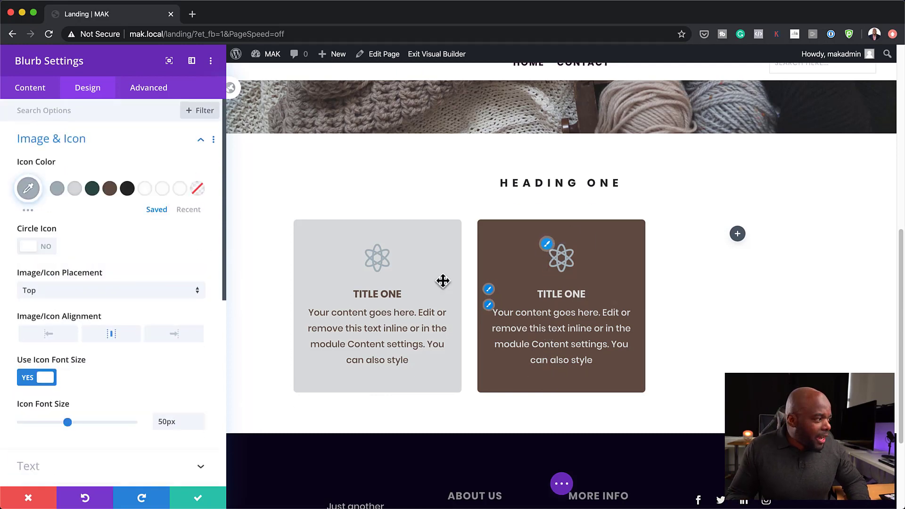
left_click(75, 190)
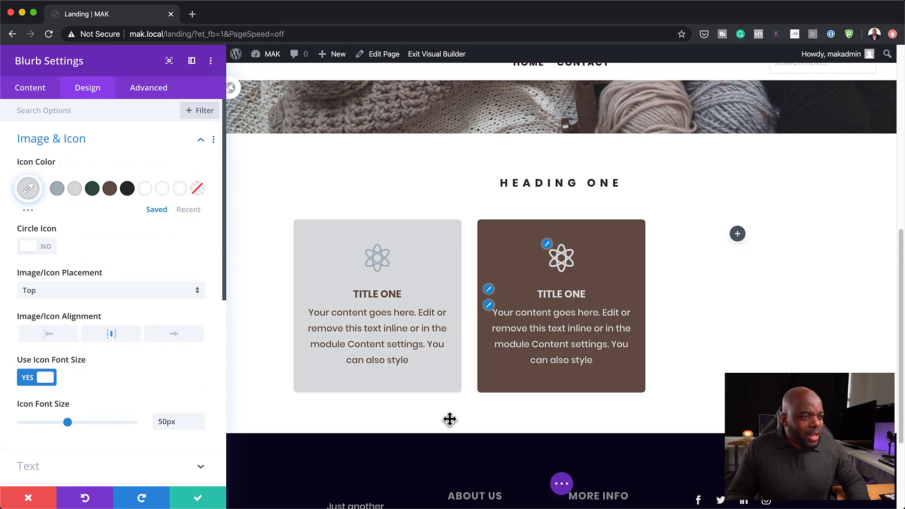
left_click(197, 503)
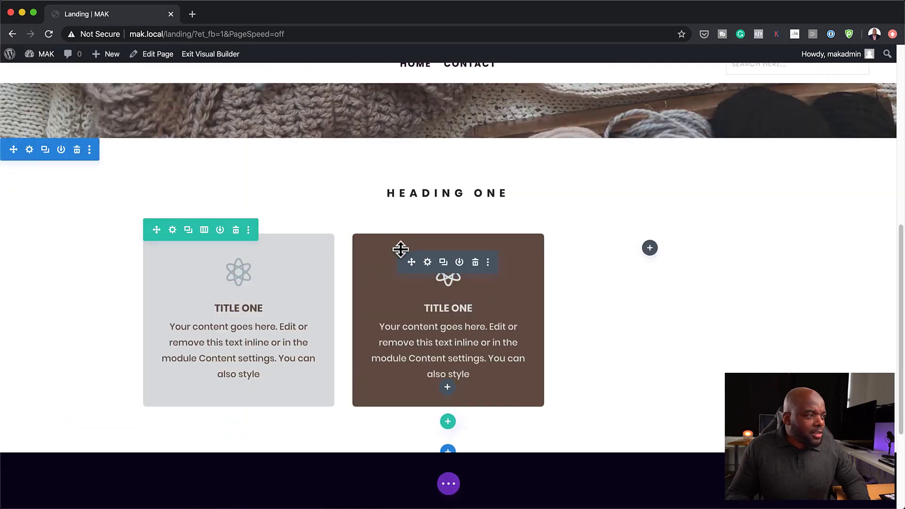
Duplicate the brown blurb into the empty third column and give the copy the saved near-black background #2b2b2d, saving its settings
left_click(444, 263)
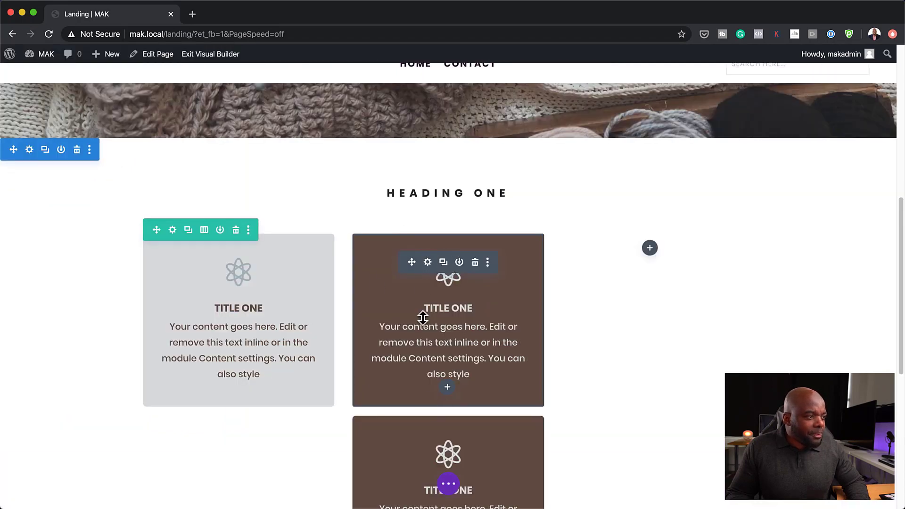
left_click_drag(413, 262, 650, 253)
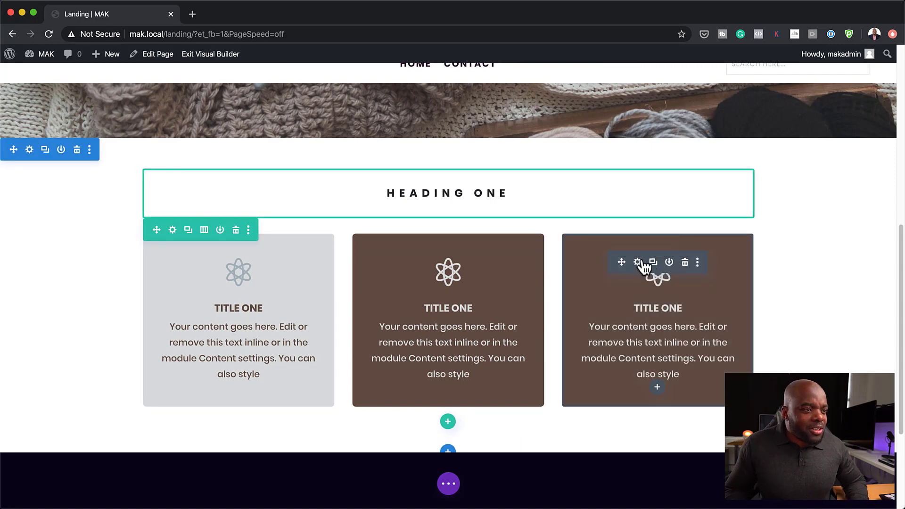
left_click(639, 263)
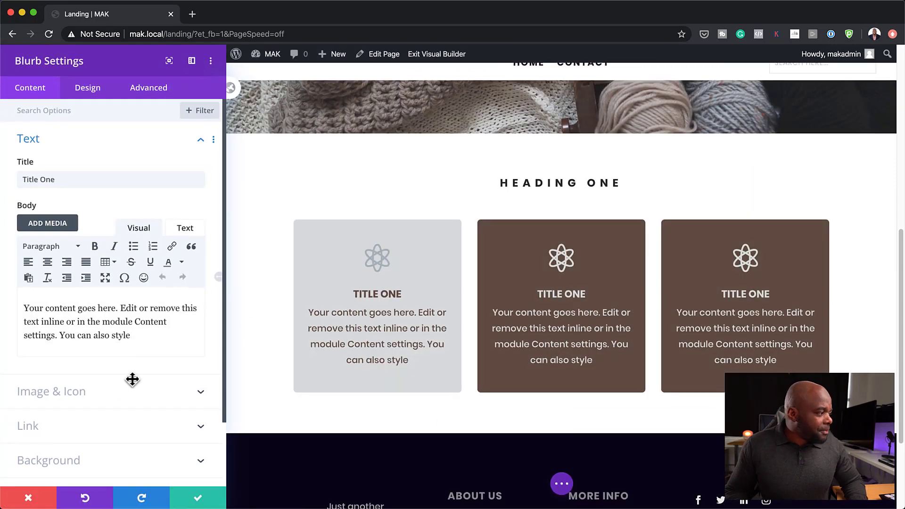
left_click(64, 462)
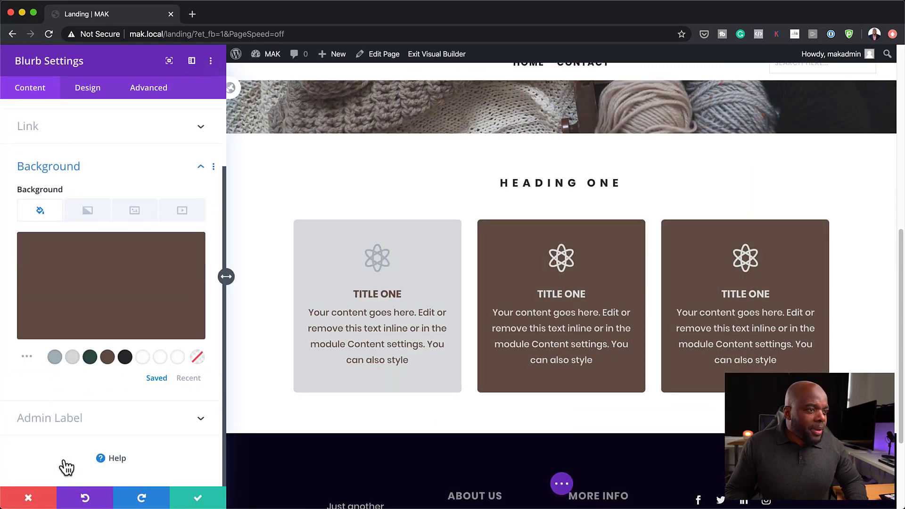
left_click(125, 357)
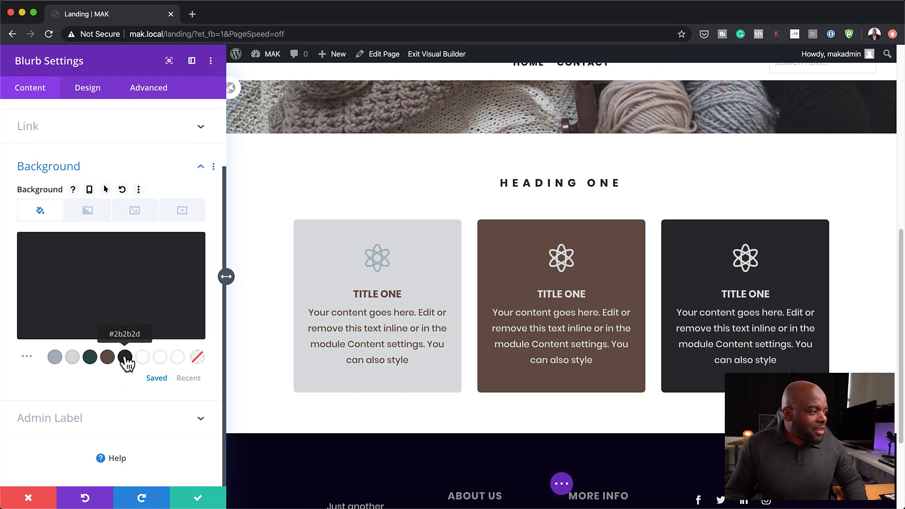
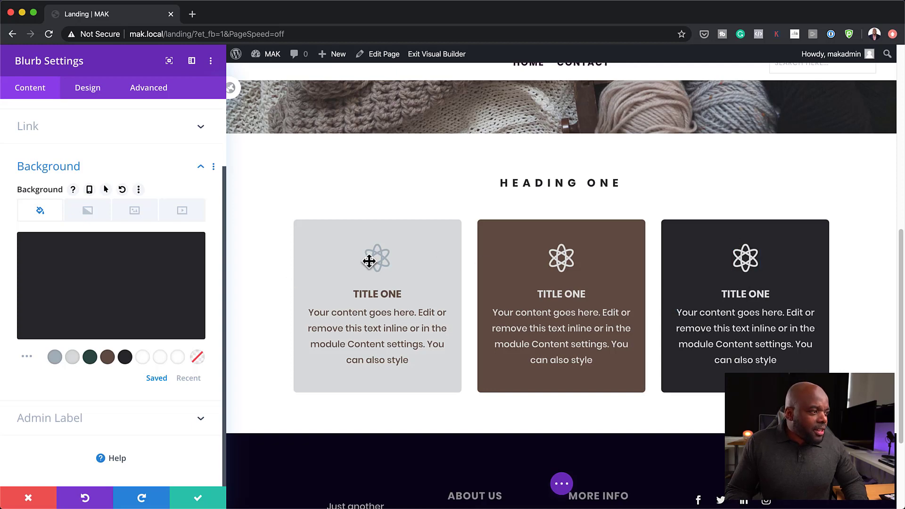
left_click(198, 498)
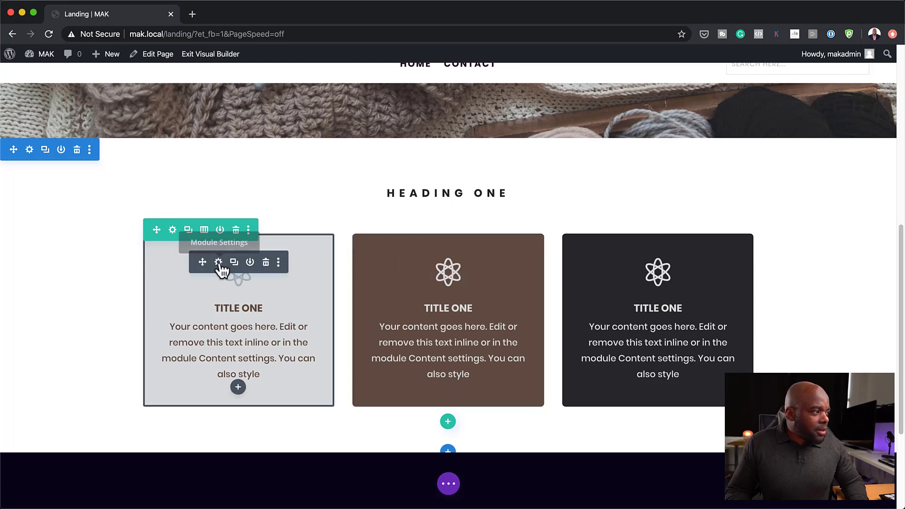
Set the first blurb's icon color to the saved brown #645046 and save the module's settings
left_click(219, 262)
left_click(95, 90)
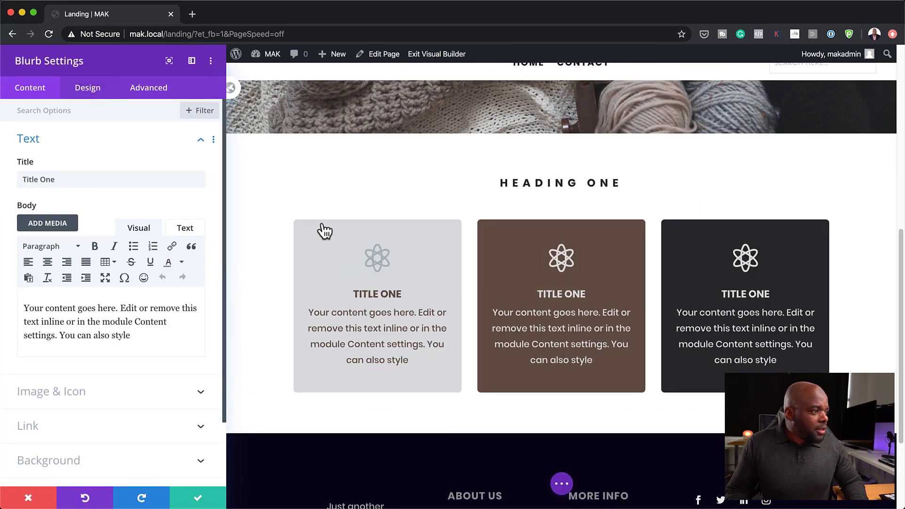
left_click(363, 253)
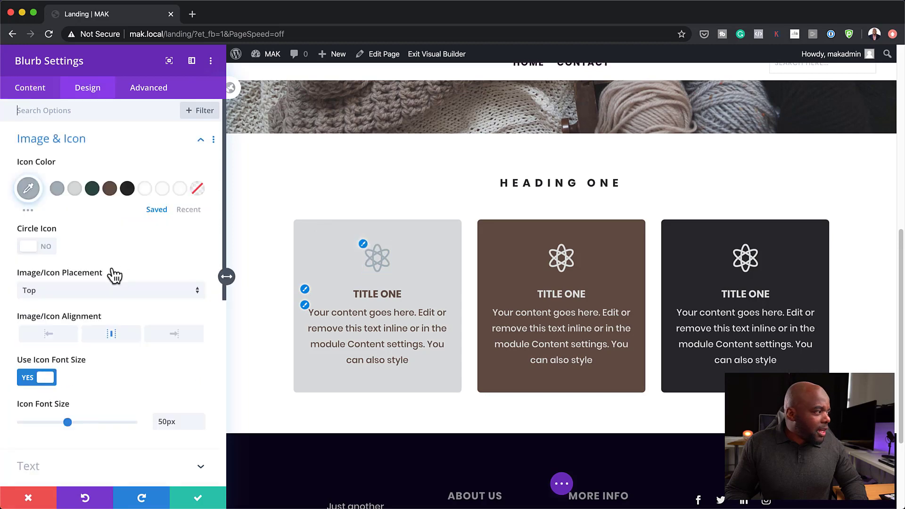
left_click(109, 189)
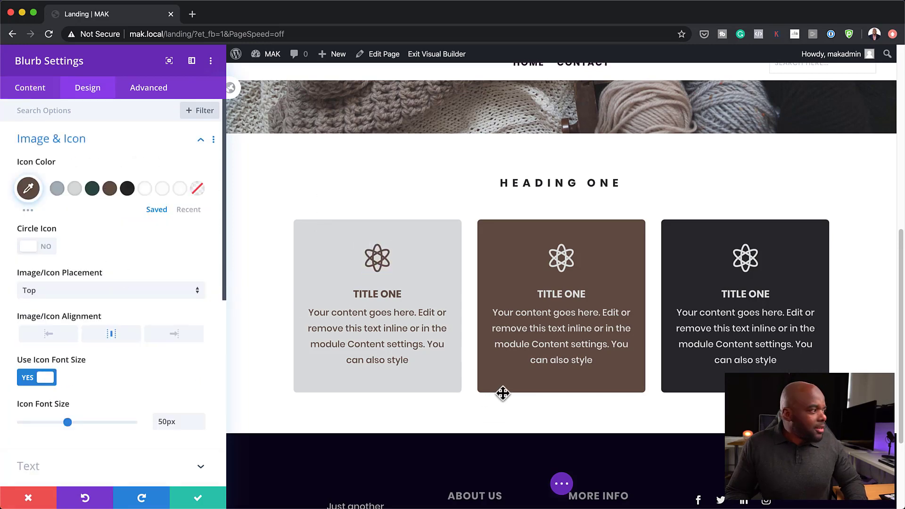
left_click(200, 497)
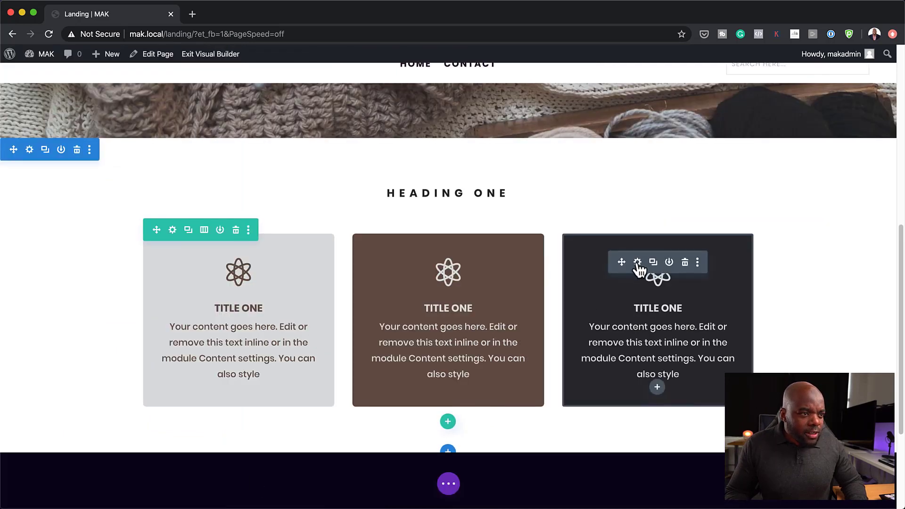
Set the third blurb's icon color to the saved blue-grey #a5b2bb
left_click(637, 263)
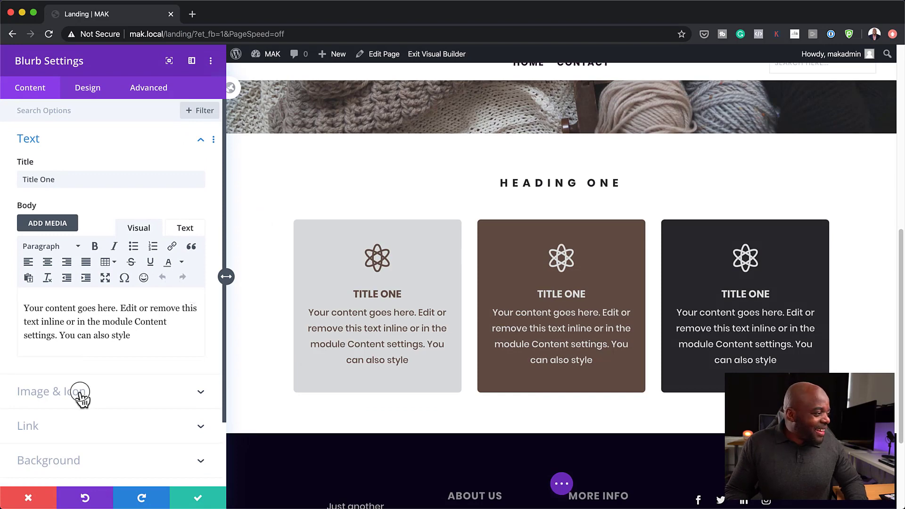
left_click(80, 392)
left_click(97, 90)
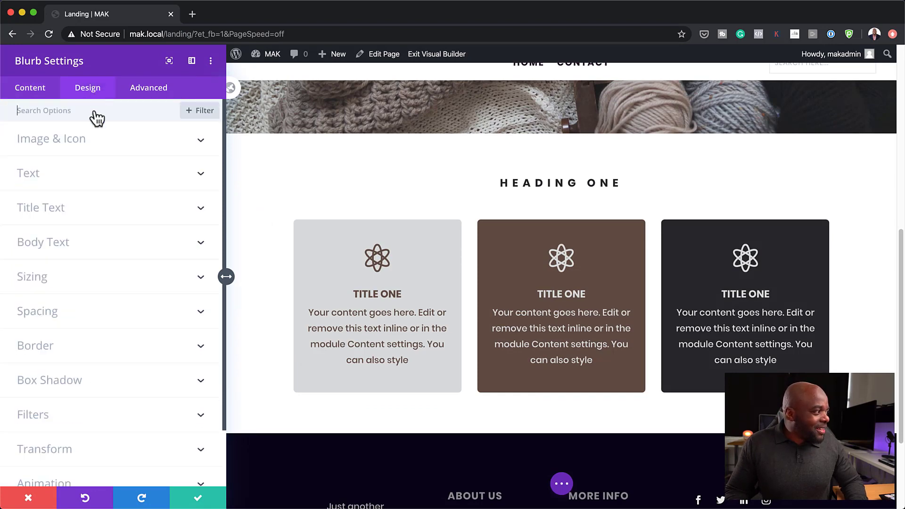
left_click(63, 149)
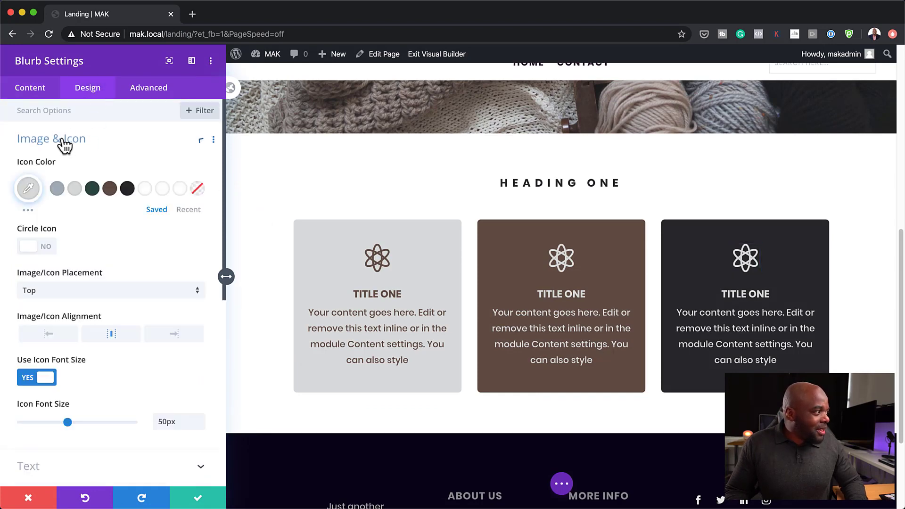
left_click(58, 189)
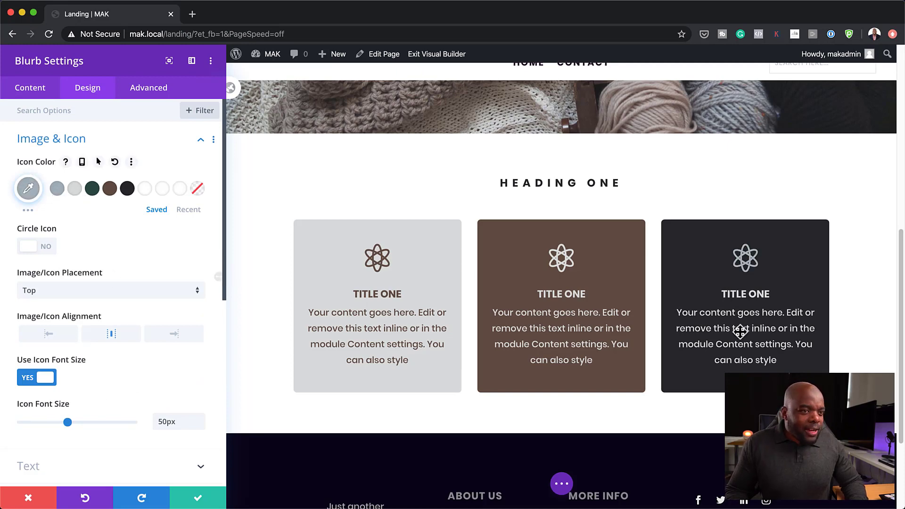
Set both the title and body text colors of the third blurb to the saved blue-grey #a5b2bb
left_click(672, 289)
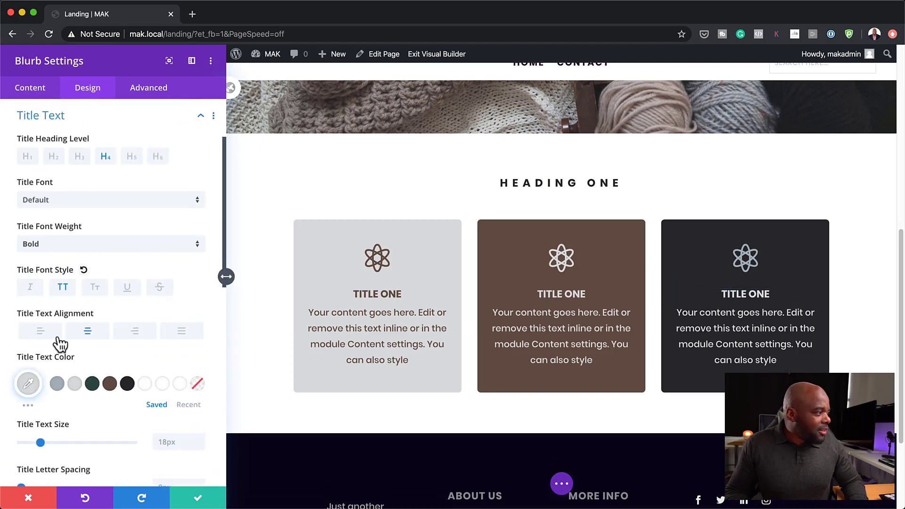
left_click(57, 383)
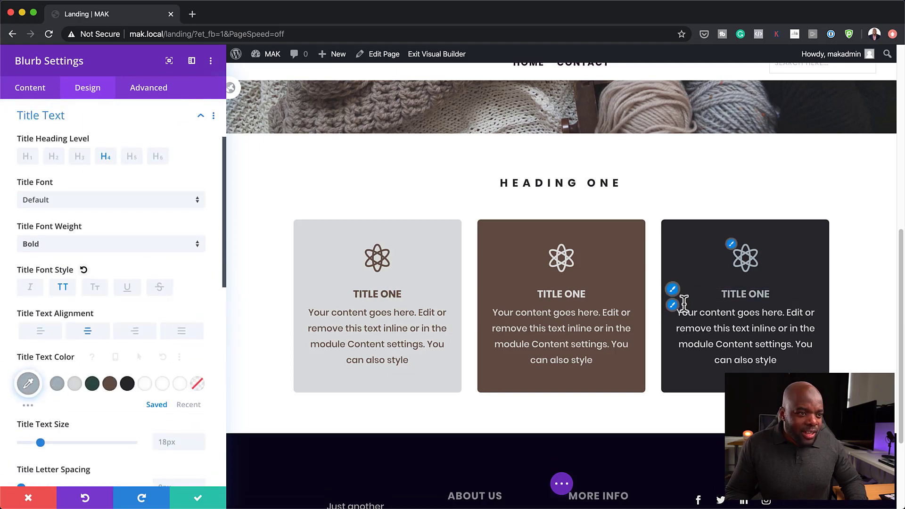
left_click(673, 311)
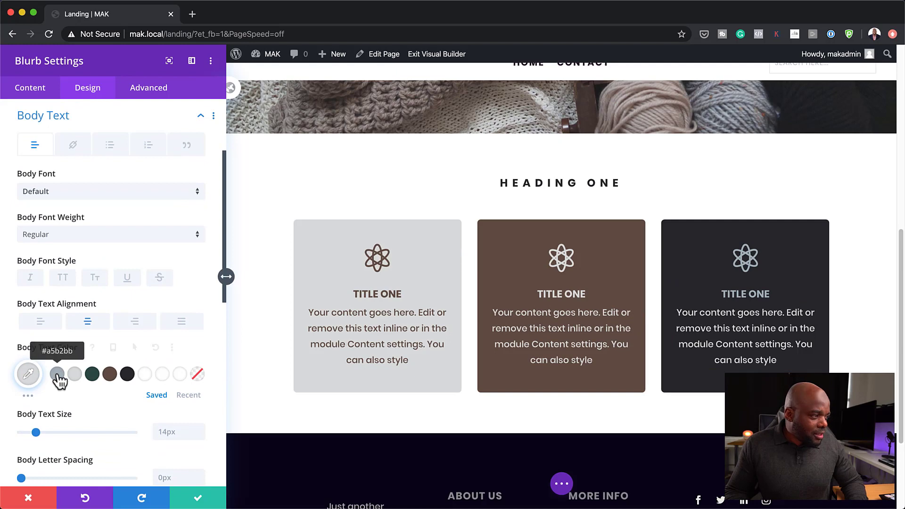
left_click(57, 375)
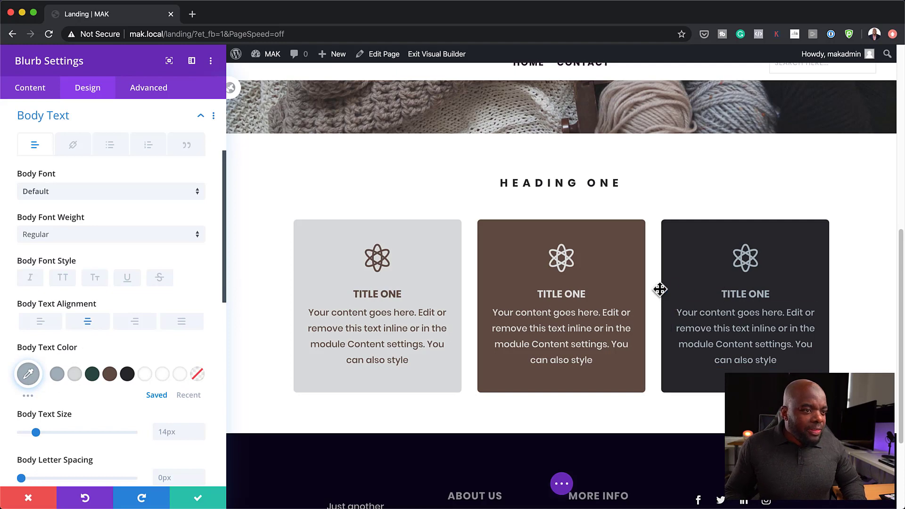
Retitle the dark blurb as TITLE THREE and the brown blurb as TITLE TWO directly on the page, saving the settings
left_click(748, 293)
left_click_drag(748, 293, 767, 292)
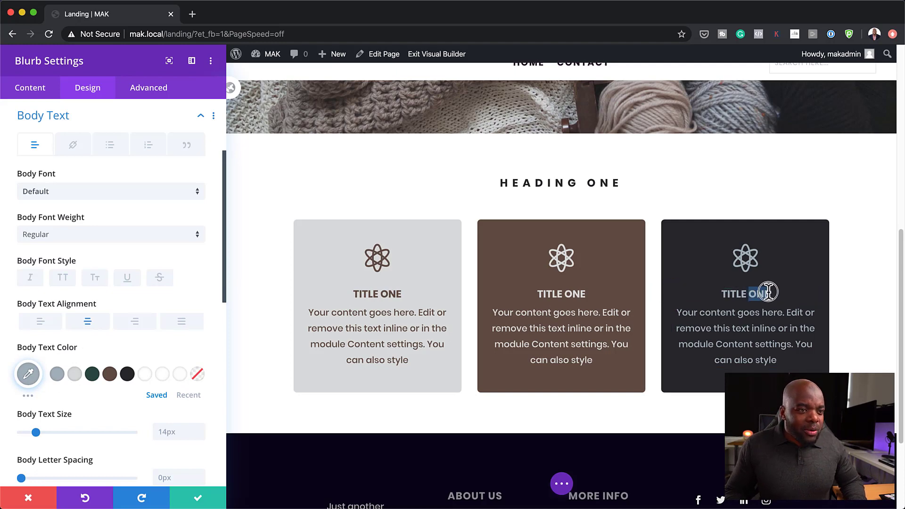
type("TH")
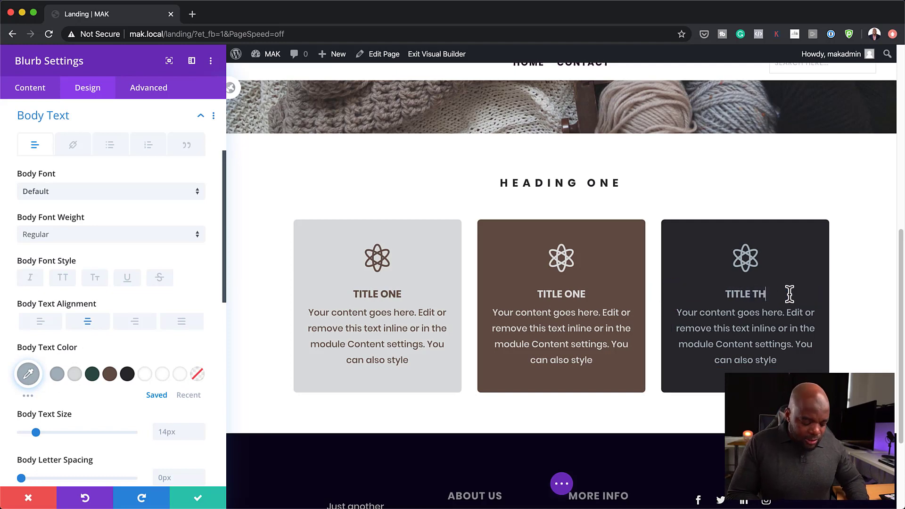
type("REE")
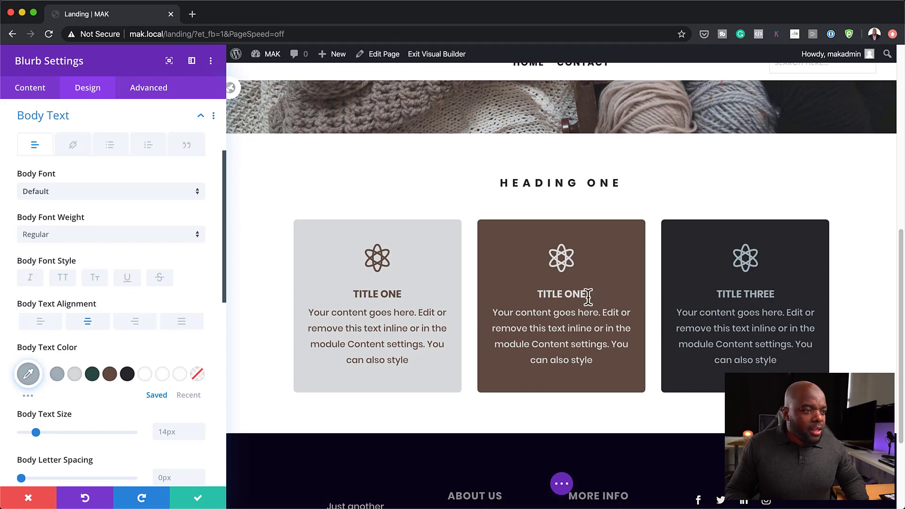
left_click_drag(567, 294, 594, 295)
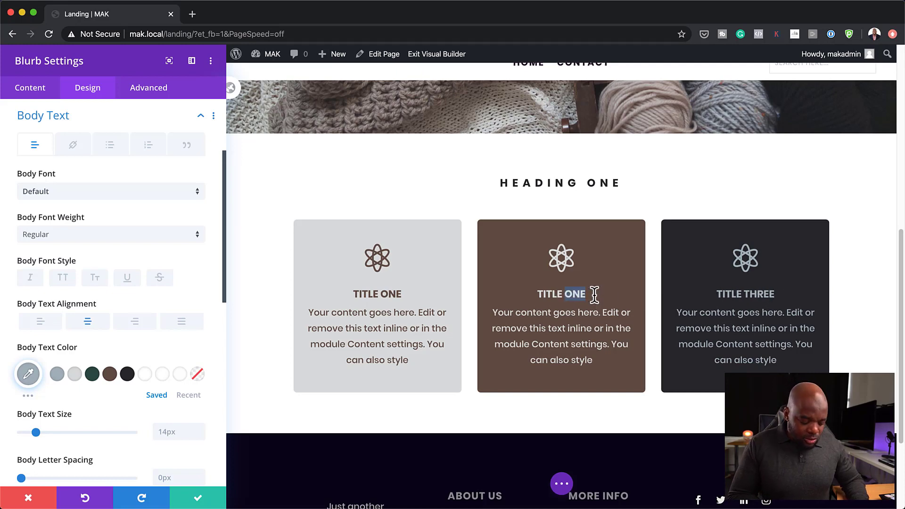
type("TWO")
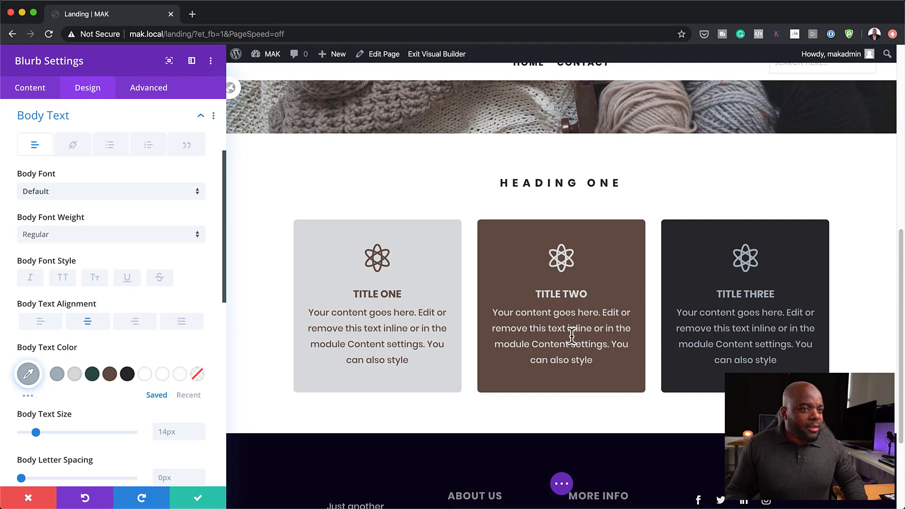
left_click(198, 502)
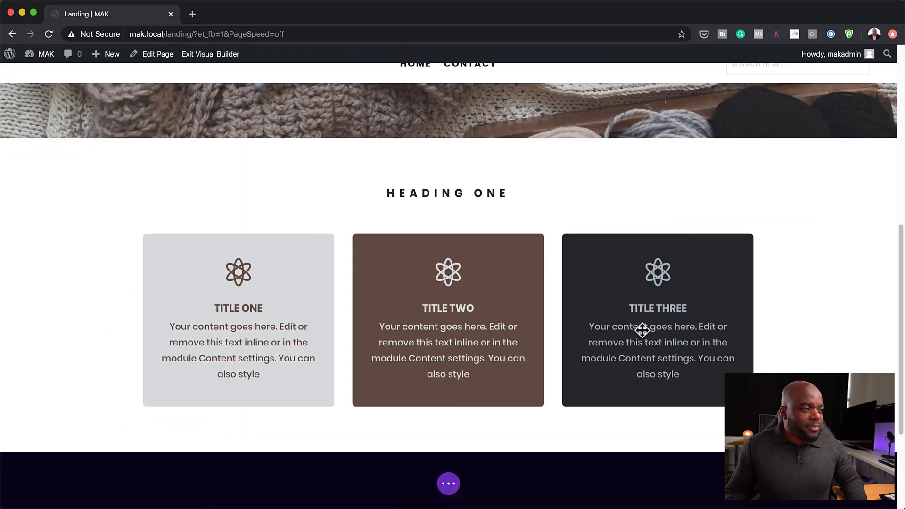
Insert a regular section with a single-column row between the blurb section and the footer
scroll(844, 366, "up", 4)
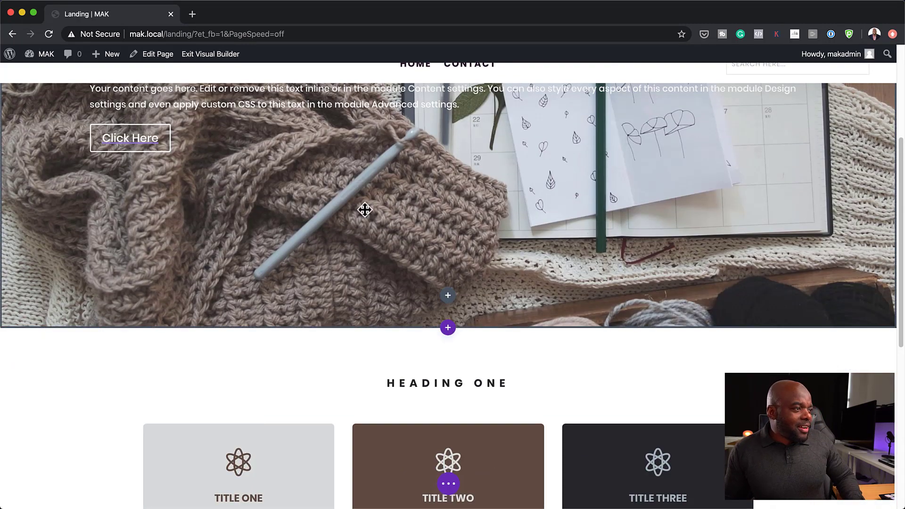
scroll(723, 257, "down", 4)
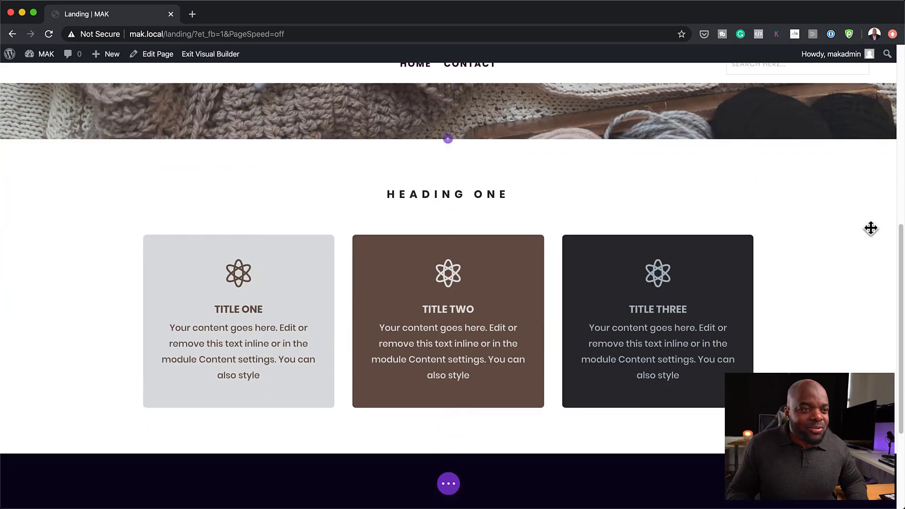
scroll(765, 341, "down", 3)
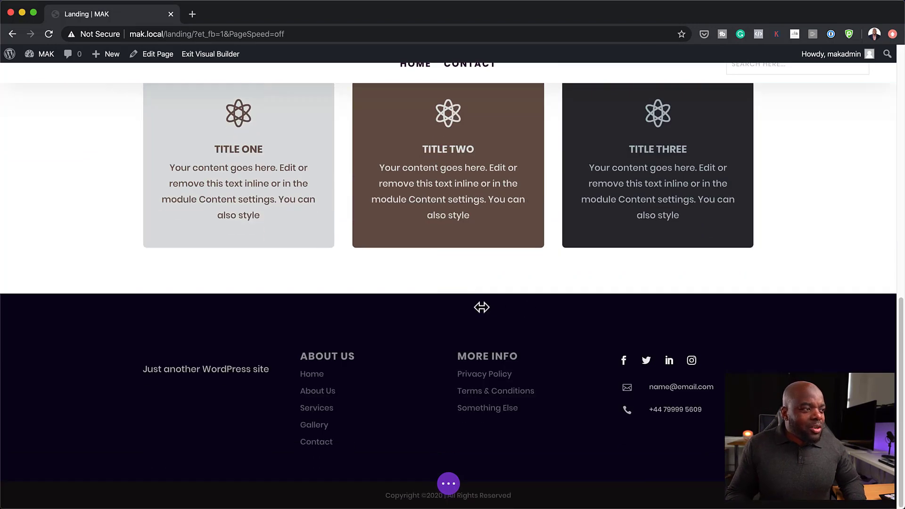
scroll(651, 248, "up", 1)
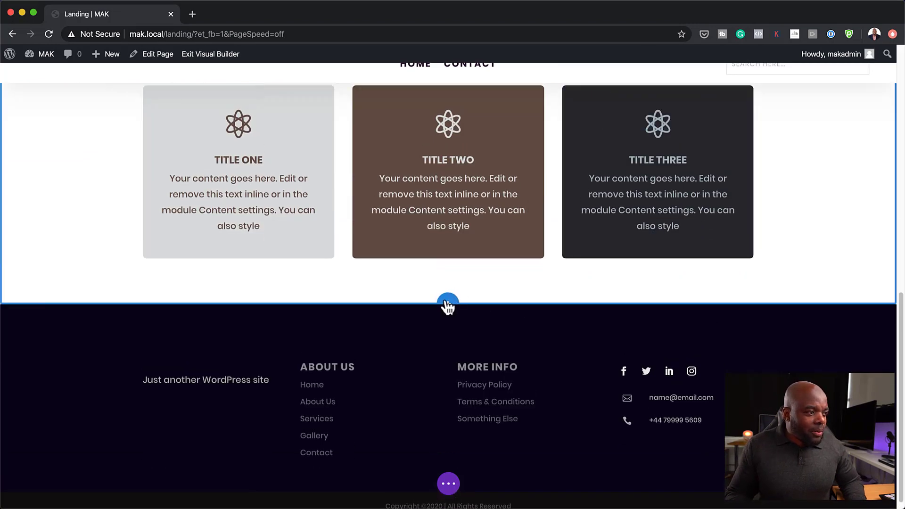
left_click(447, 306)
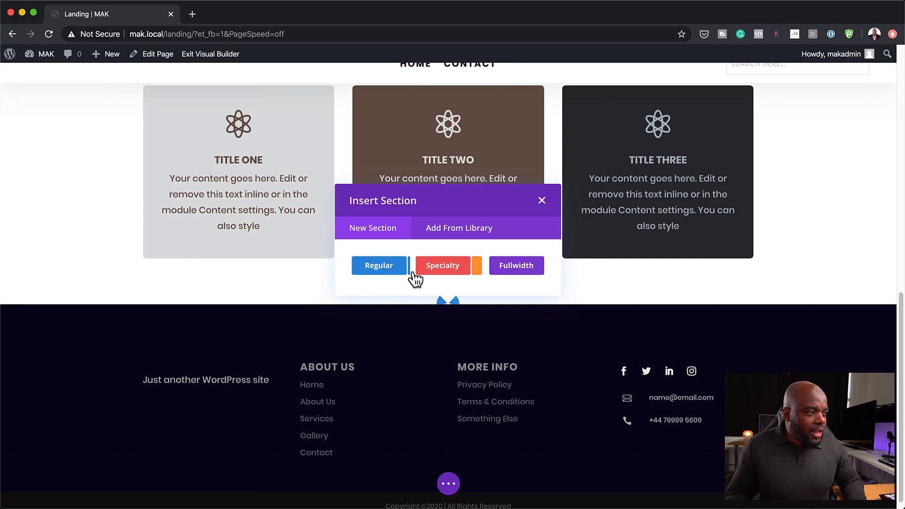
left_click(384, 272)
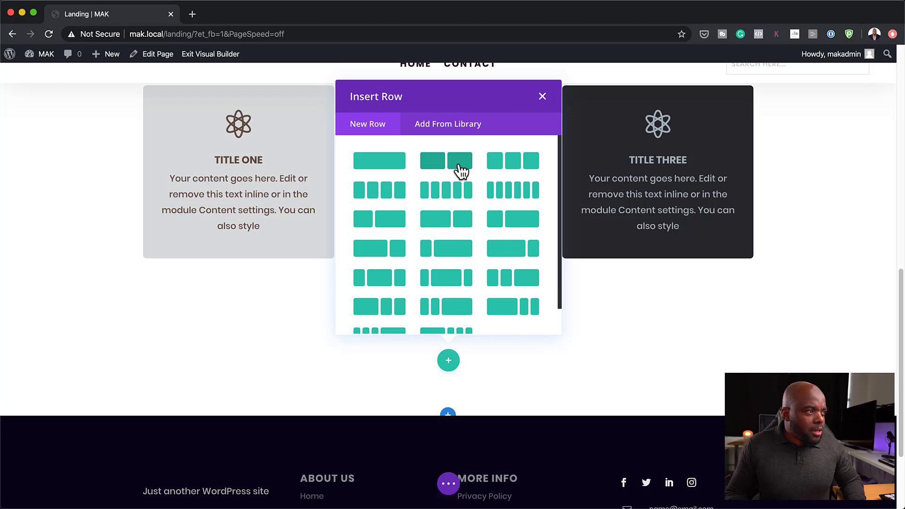
left_click(369, 165)
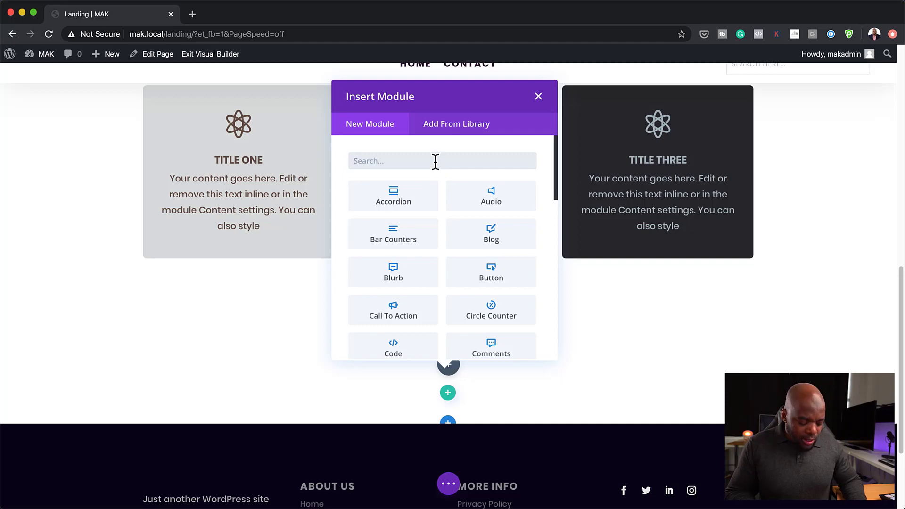
Insert a Text module with its placeholder content into the new row and close its settings without a background color
type("text")
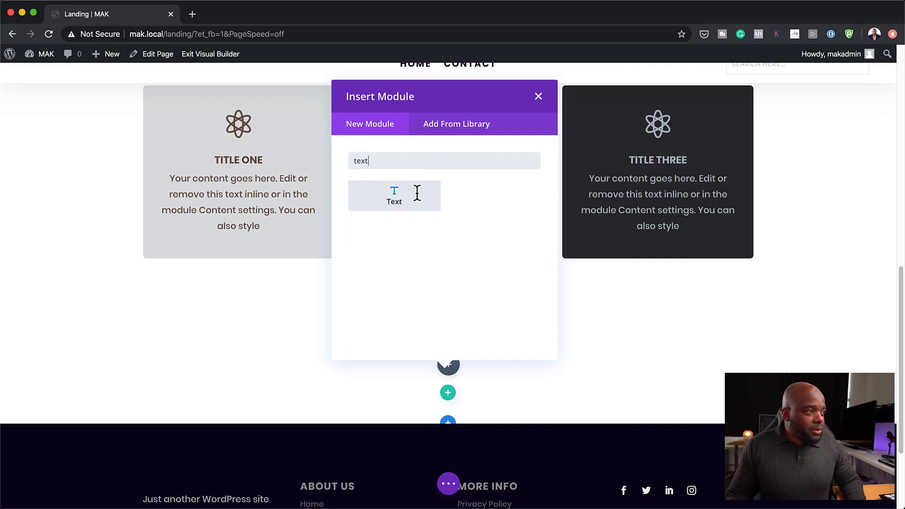
left_click(417, 193)
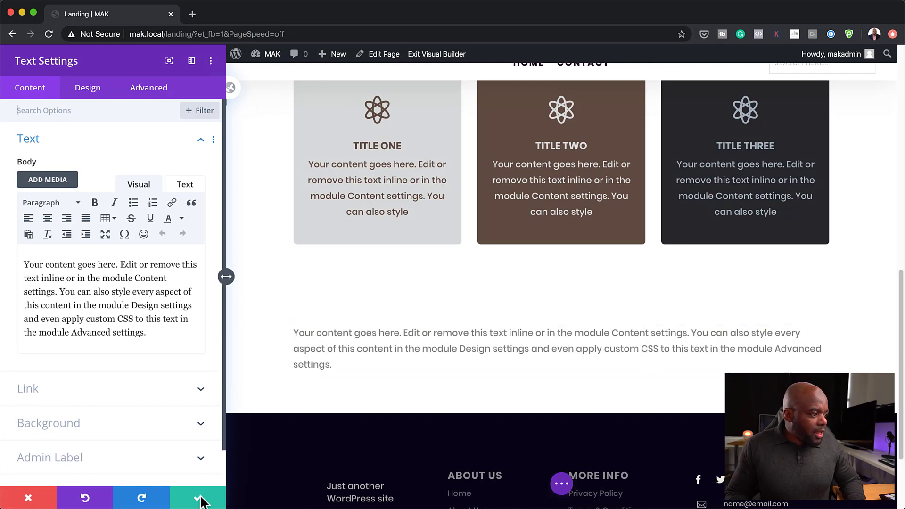
left_click(88, 430)
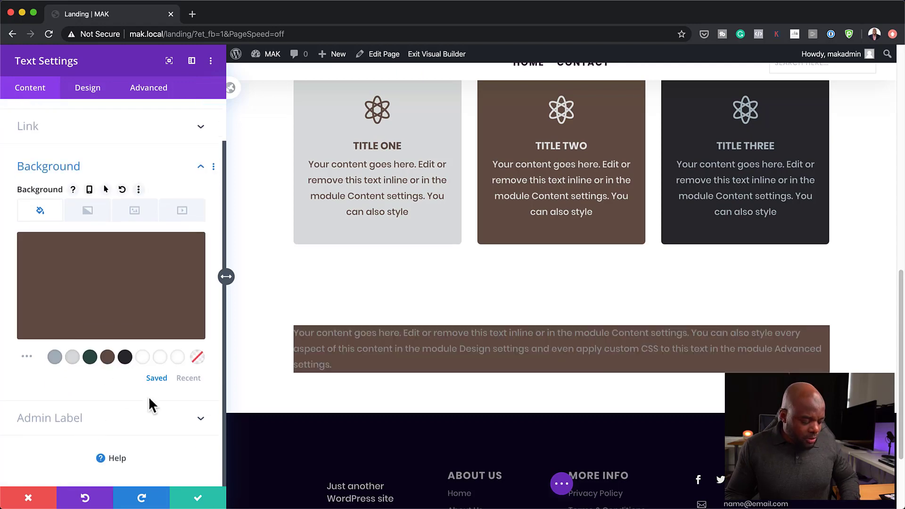
left_click(200, 495)
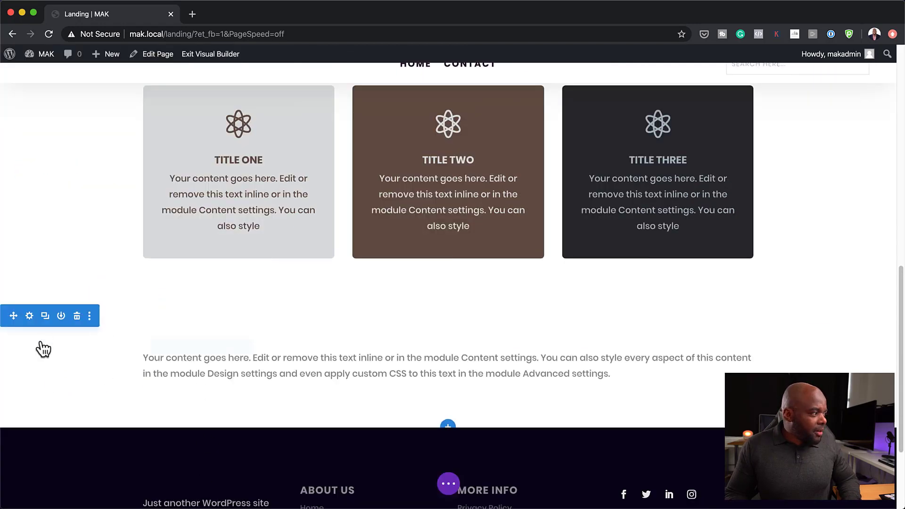
Try the saved light grey #d9dcdb, blue-grey #a5b2bb and near-black #2b2b2d as the new section's background, ending on brown #645046
left_click(29, 316)
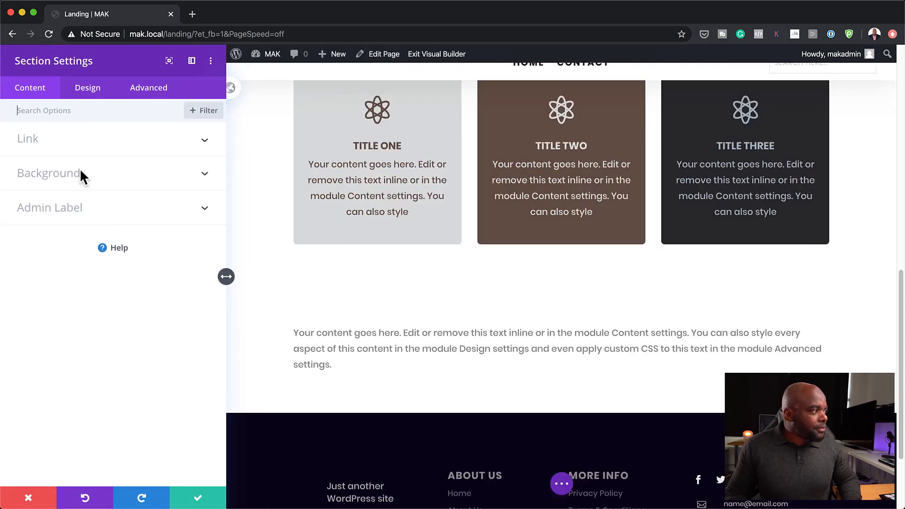
left_click(74, 179)
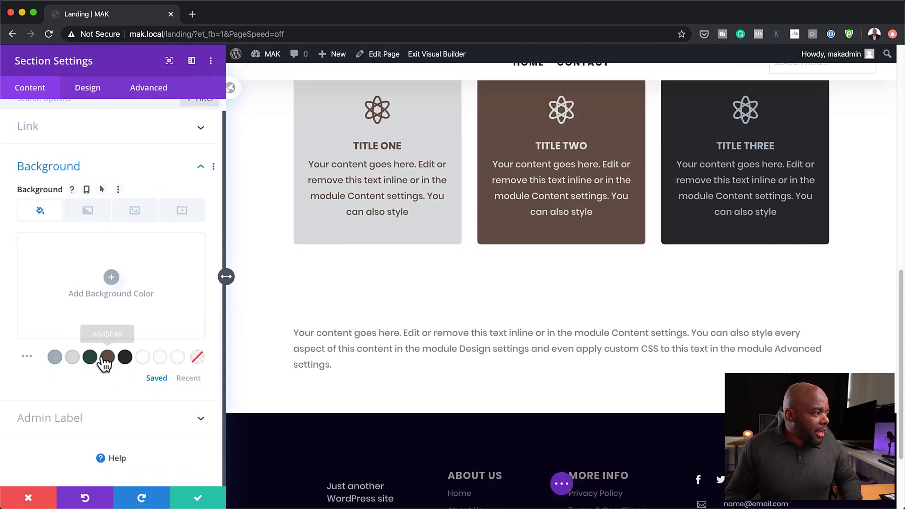
left_click(71, 359)
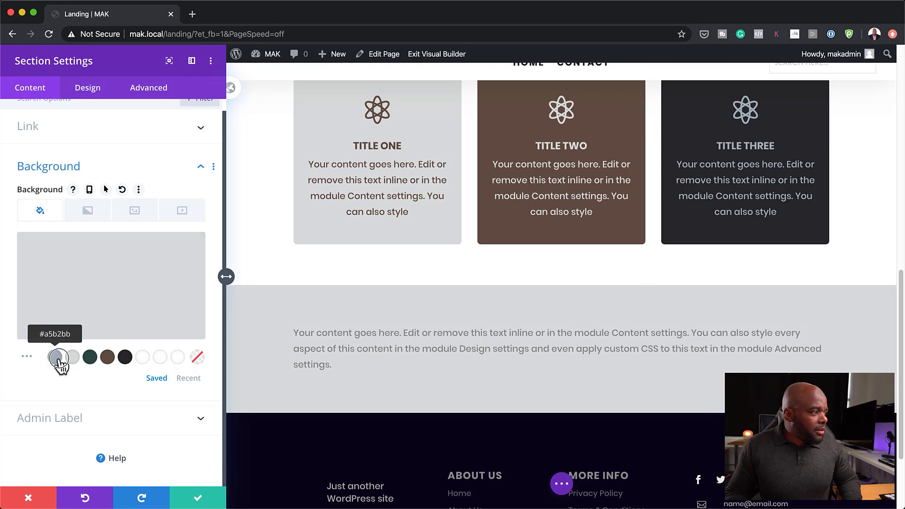
left_click(57, 359)
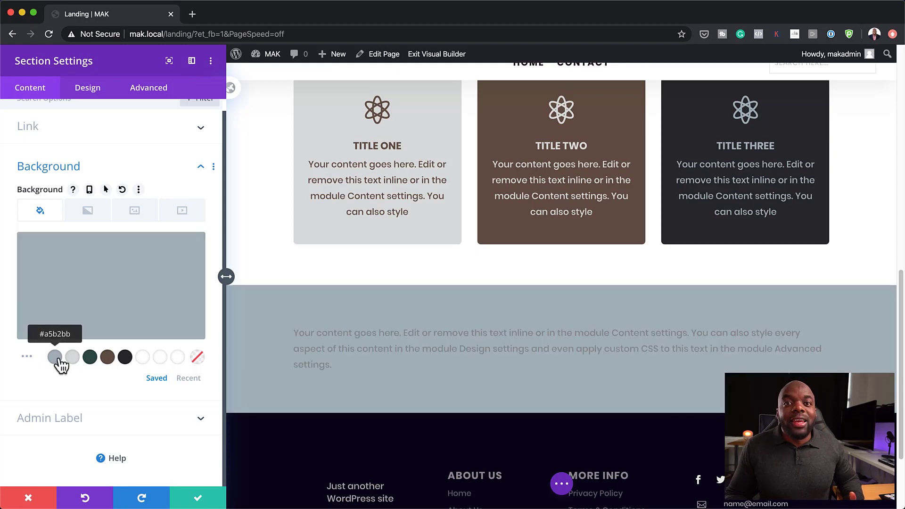
left_click(125, 359)
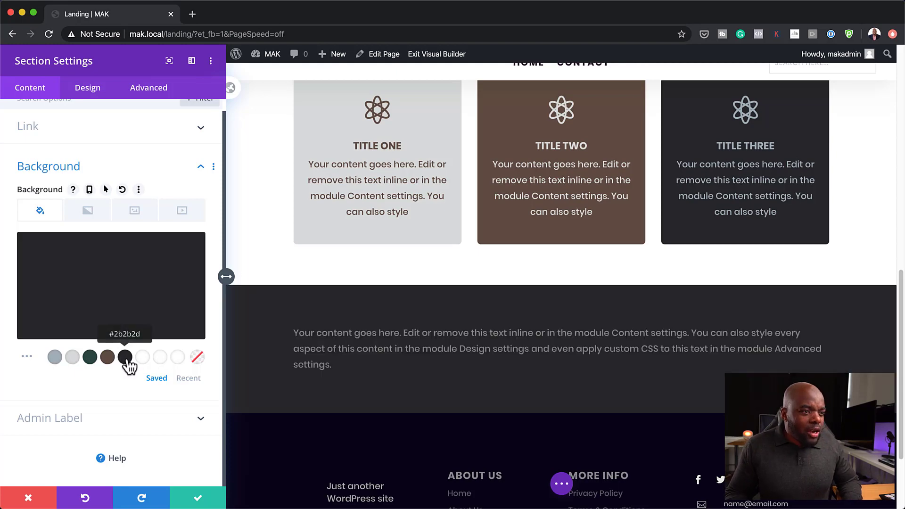
left_click(107, 359)
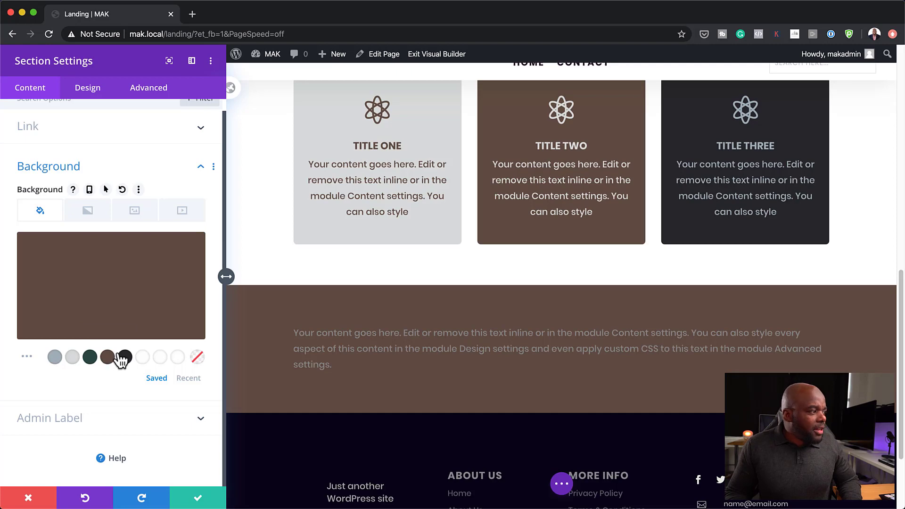
Set the new section's background to near-black #2b2b2d, save it, and split its row into two equal columns
left_click(125, 358)
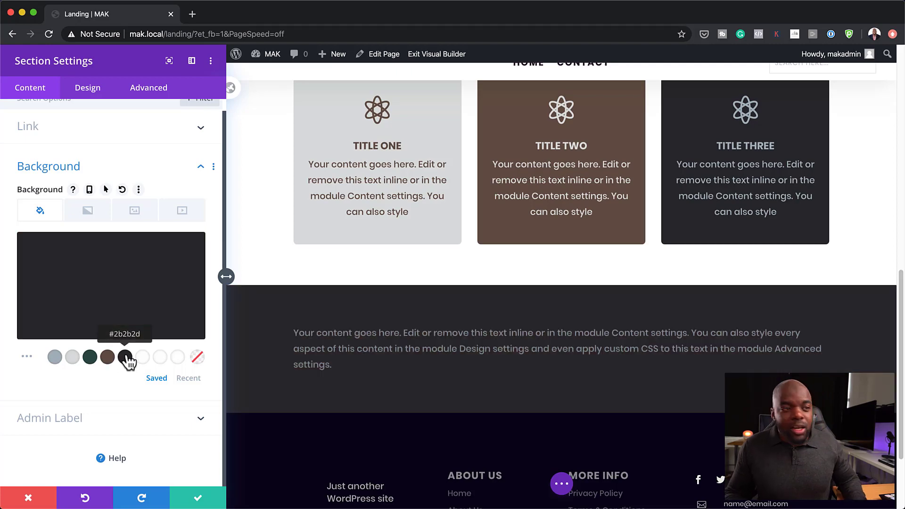
left_click(198, 498)
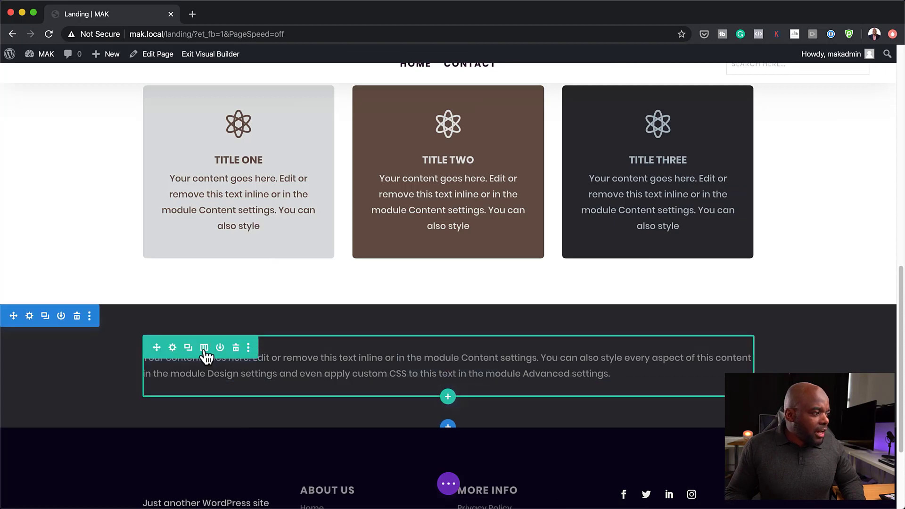
left_click(204, 347)
left_click(214, 139)
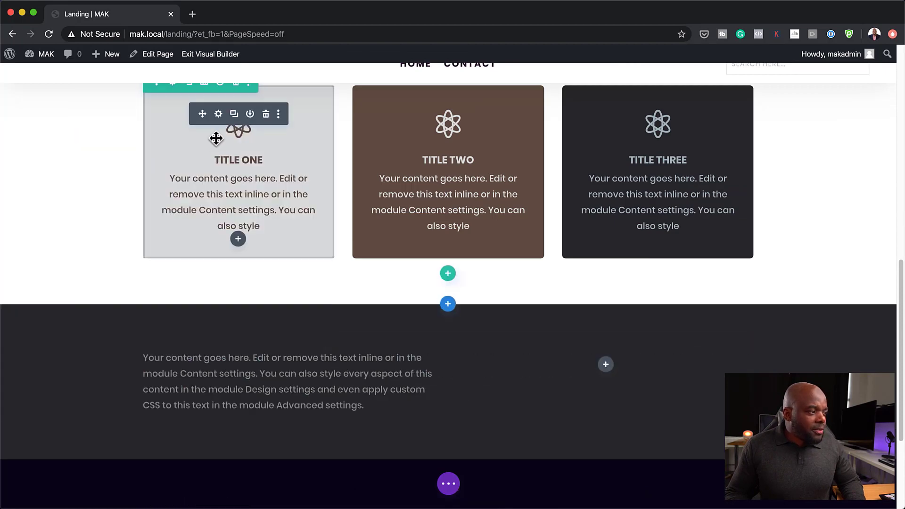
Insert an Image module into the empty column with the photo of the woman lying among flower petals, and save it
left_click(605, 366)
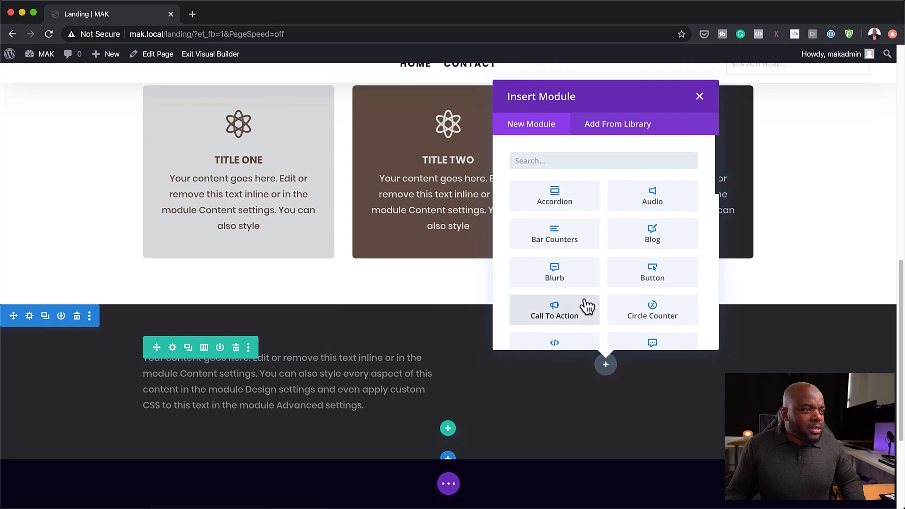
type("image")
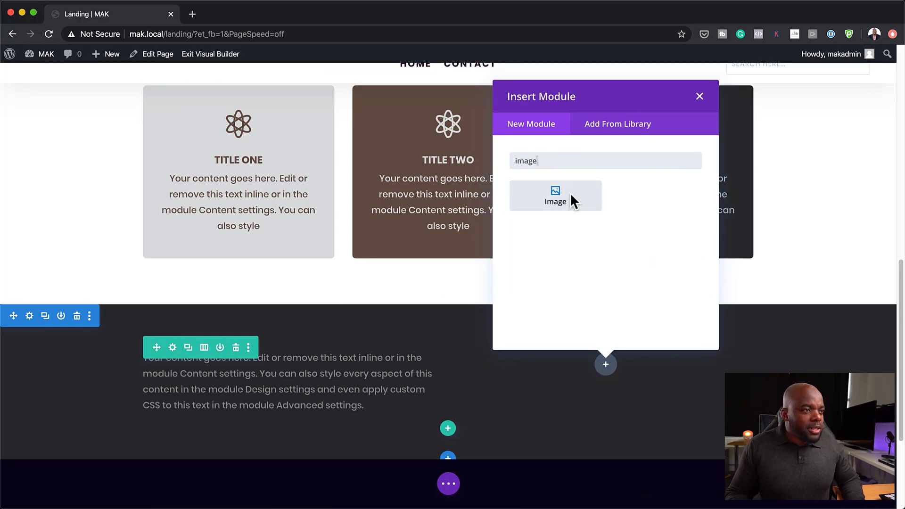
left_click(571, 195)
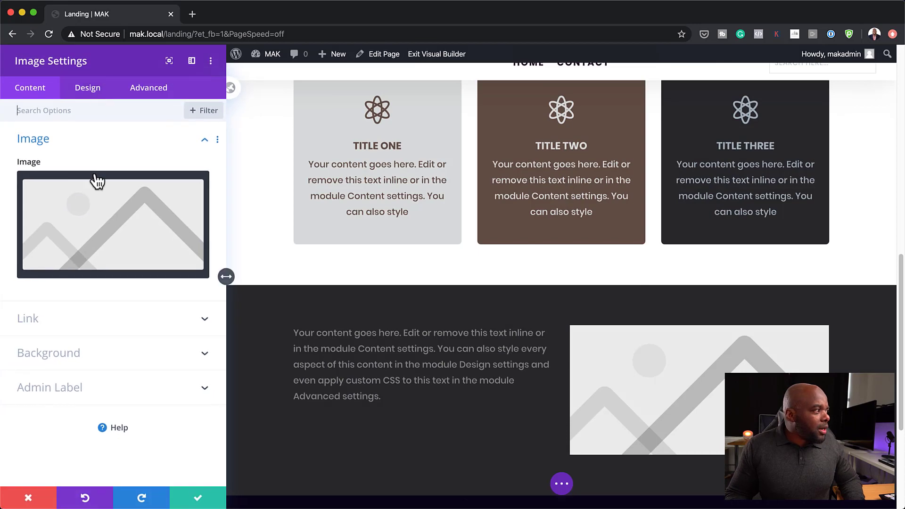
left_click(102, 215)
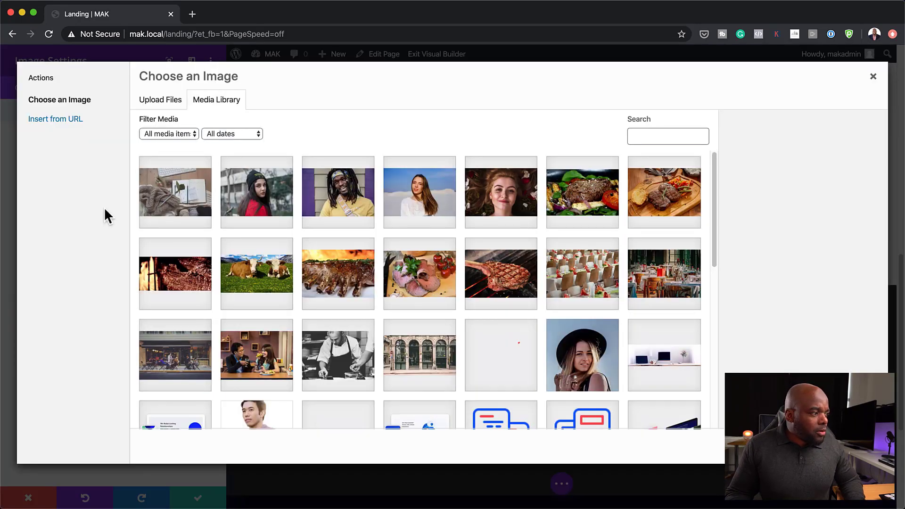
left_click(494, 203)
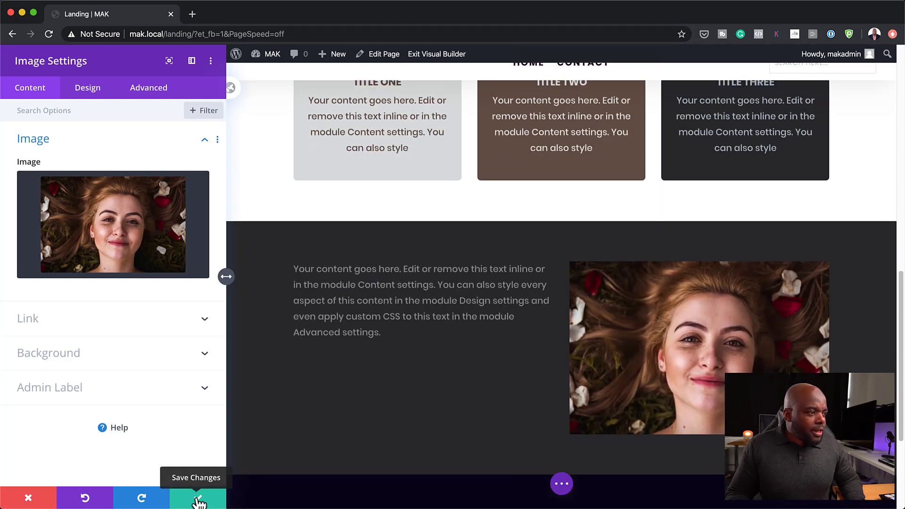
left_click(198, 499)
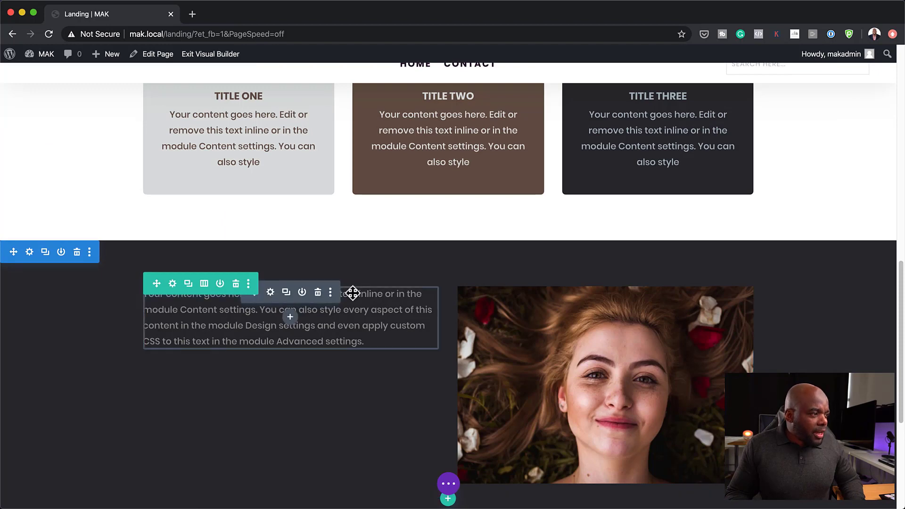
Color the text beside the photo light grey #d9dcdb, save, and lower it towards the photo's vertical middle with extra space above
left_click(271, 292)
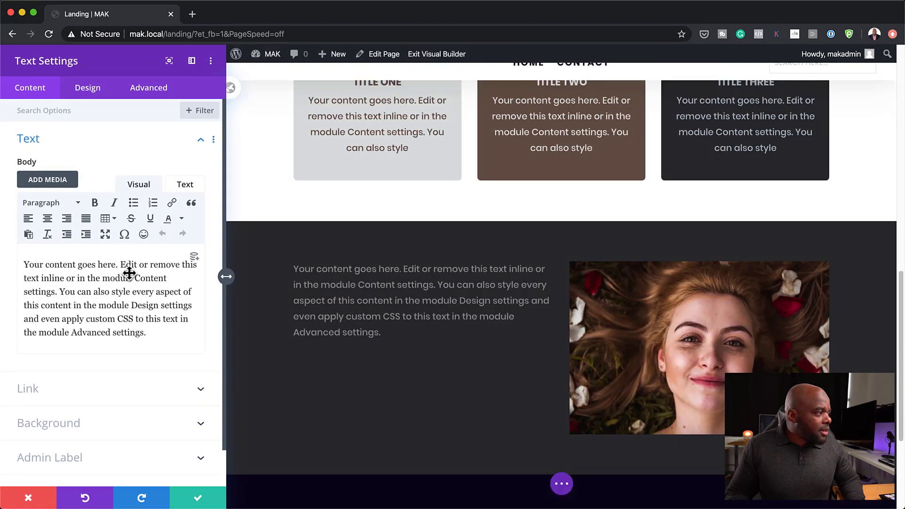
left_click(96, 97)
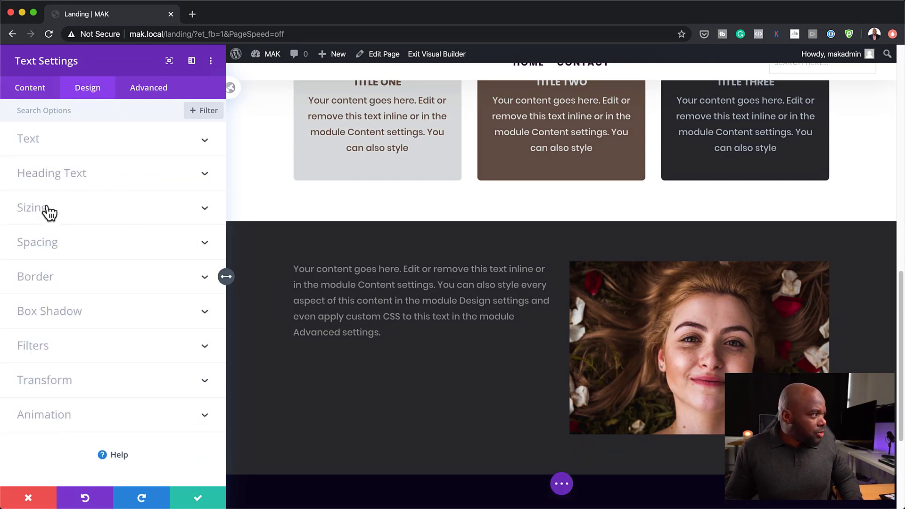
left_click(46, 142)
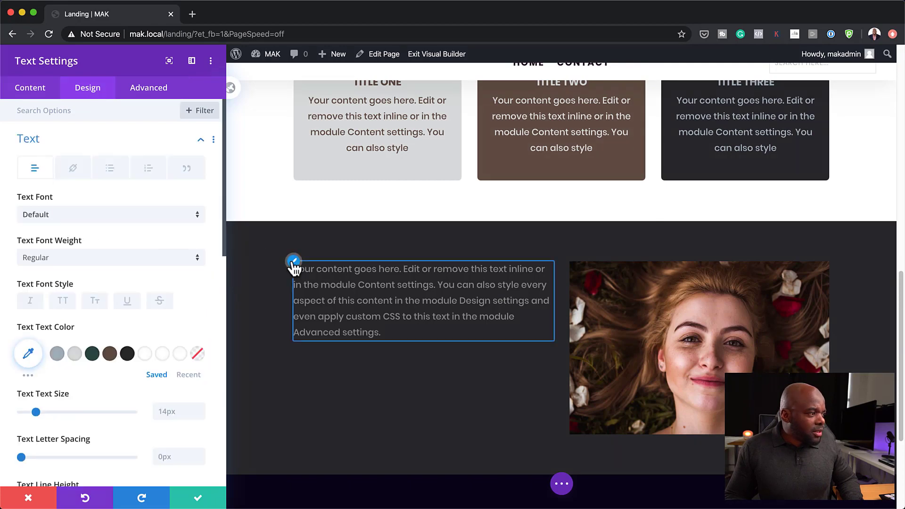
left_click(75, 355)
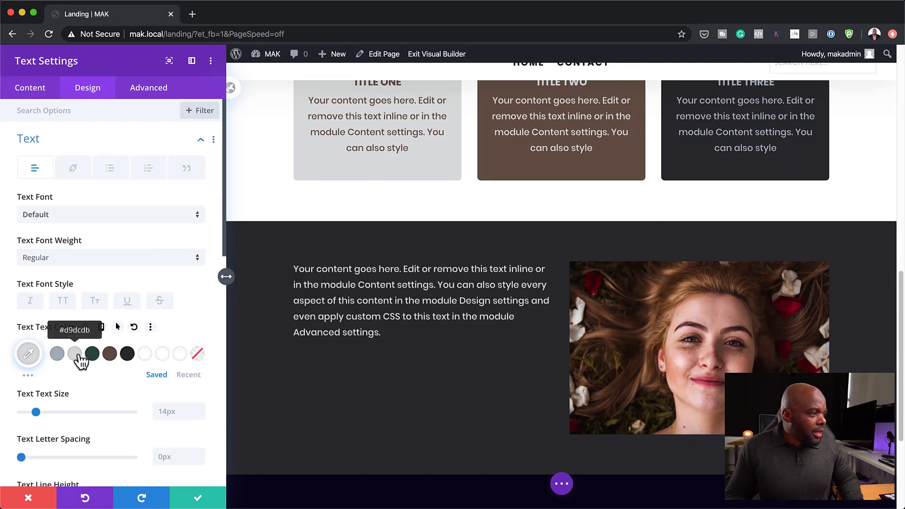
left_click(198, 496)
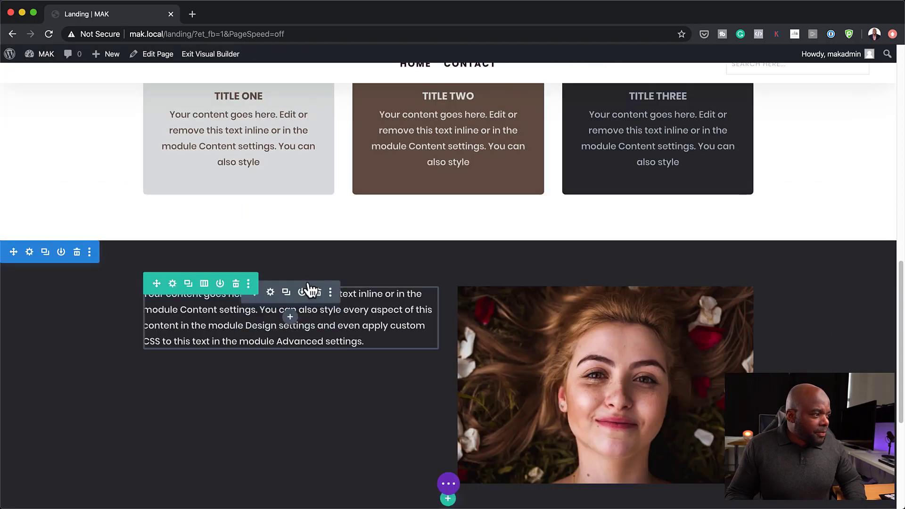
left_click_drag(378, 285, 382, 351)
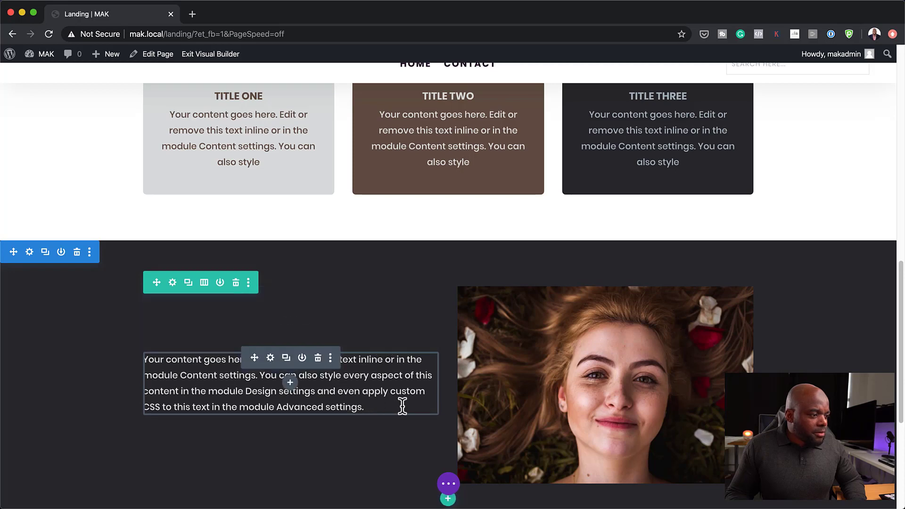
Duplicate the dark text-and-image section and give the lower copy a light grey #d9dcdb background, saving the settings
scroll(402, 407, "down", 1)
scroll(692, 431, "down", 3)
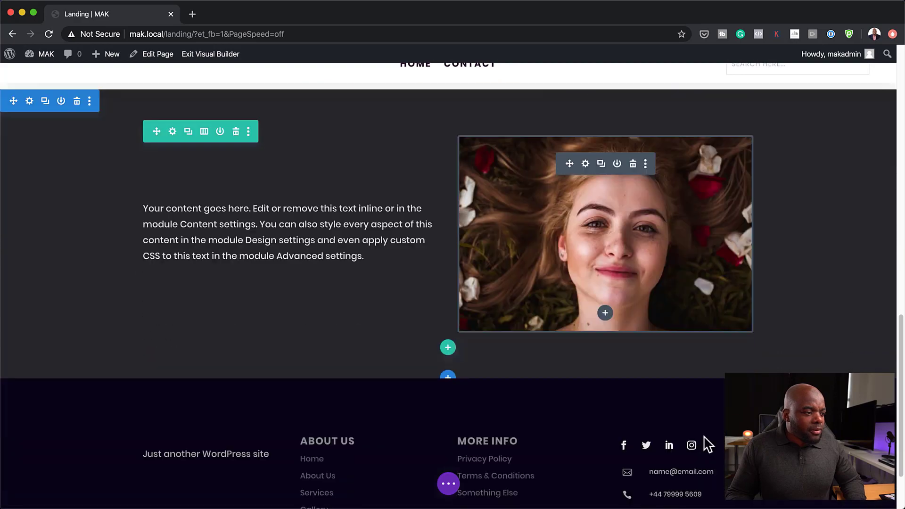
scroll(407, 239, "up", 1)
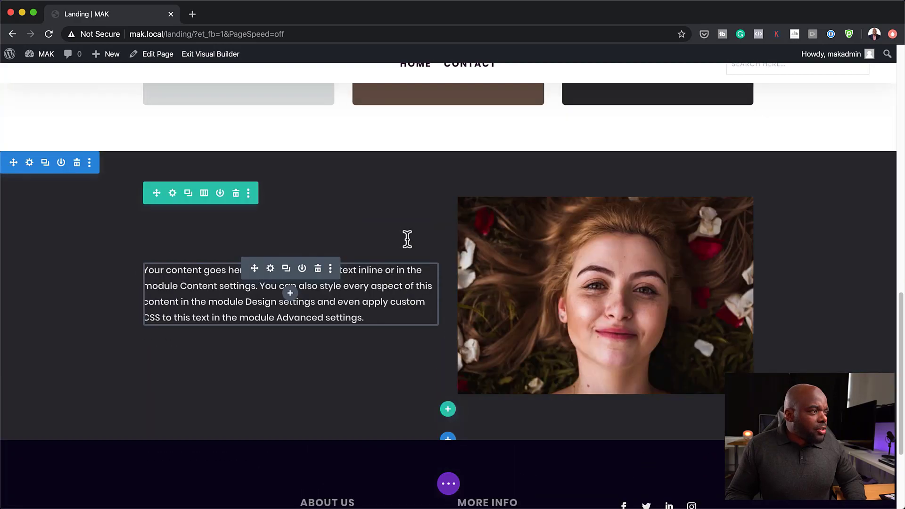
scroll(406, 239, "up", 1)
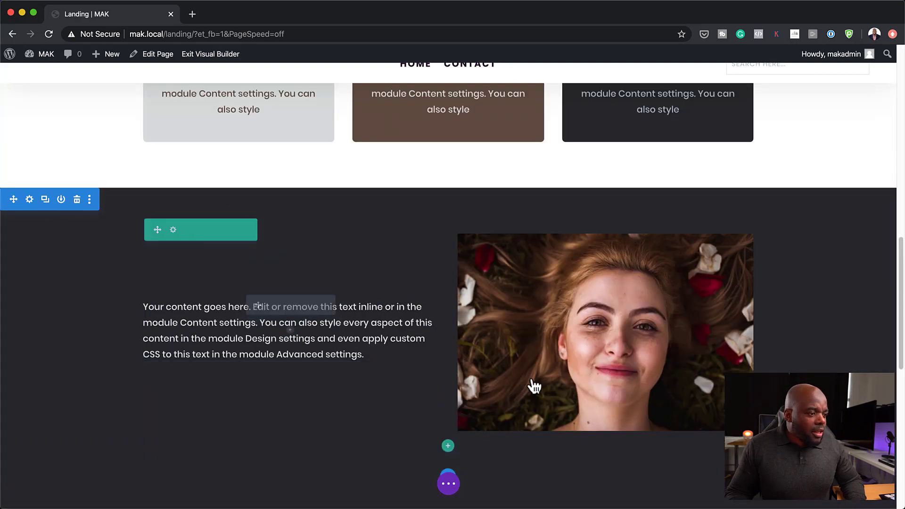
scroll(534, 386, "down", 4)
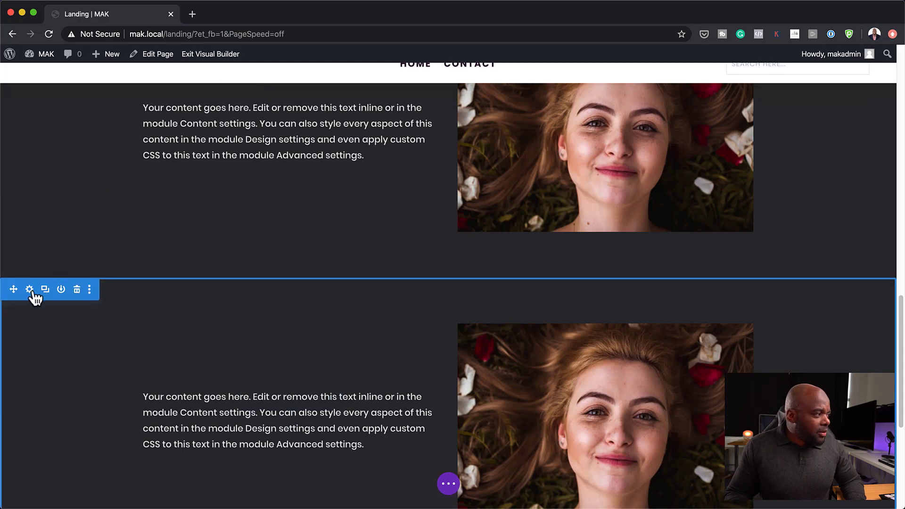
left_click(29, 290)
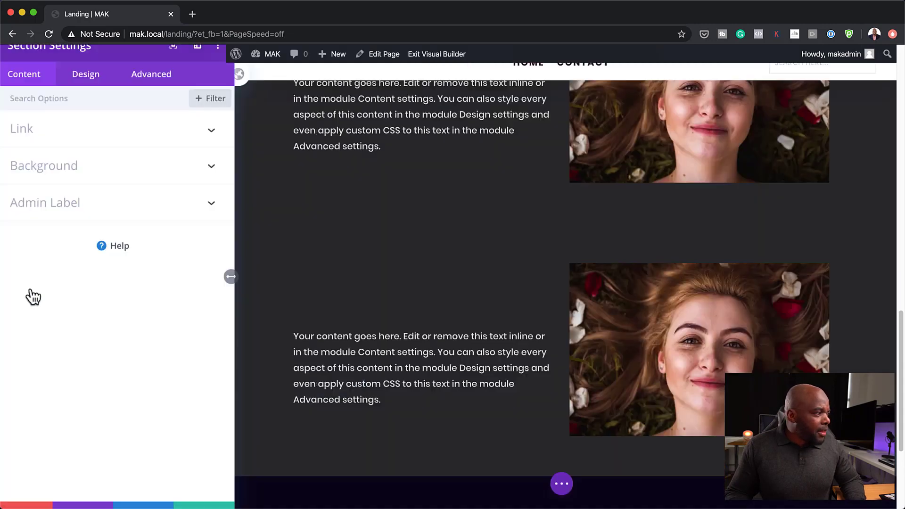
left_click(70, 176)
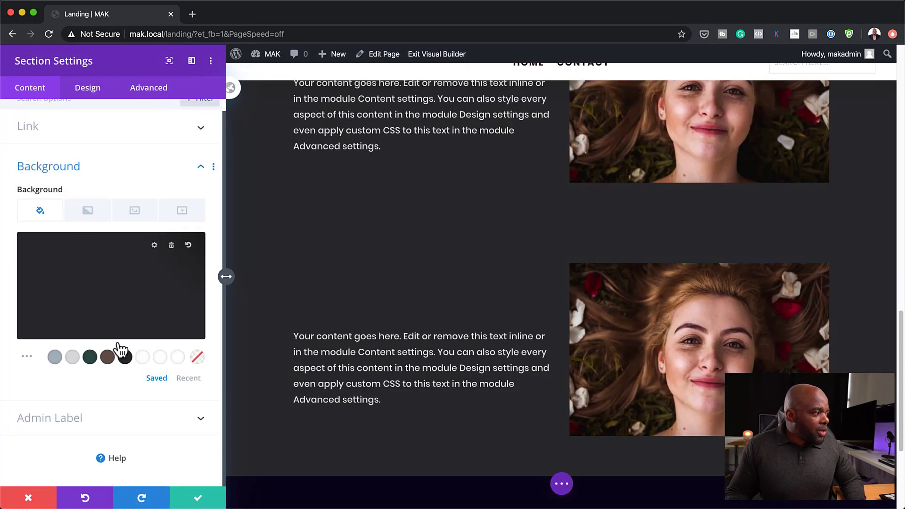
left_click(72, 358)
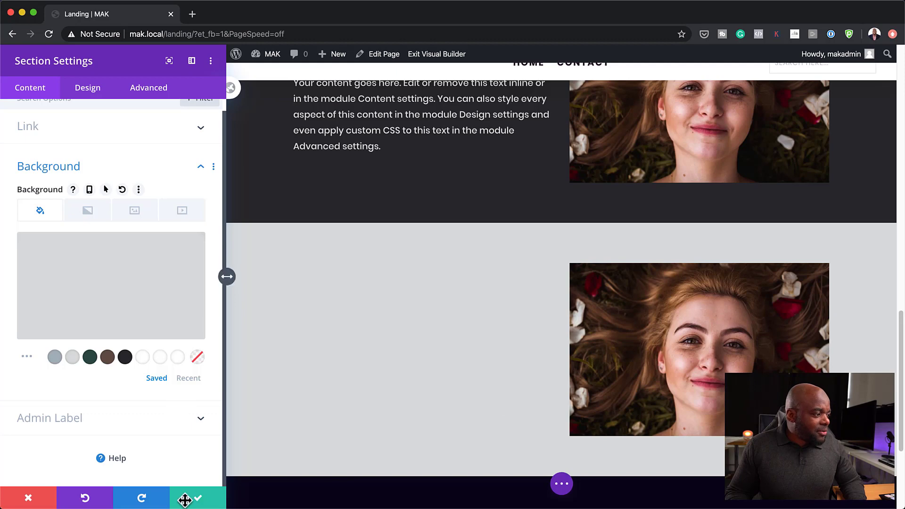
left_click(199, 500)
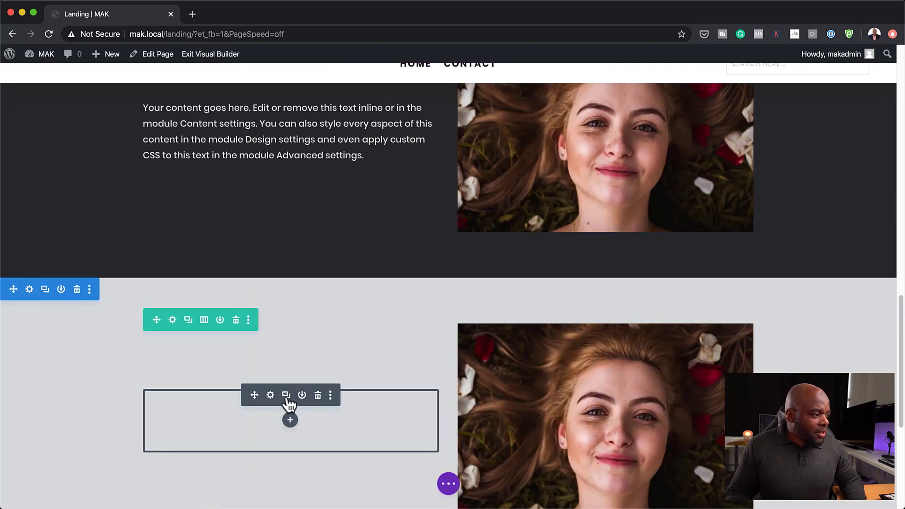
Set the light grey section's text color to brown #645046 after trying near-black, and save the module
left_click(270, 395)
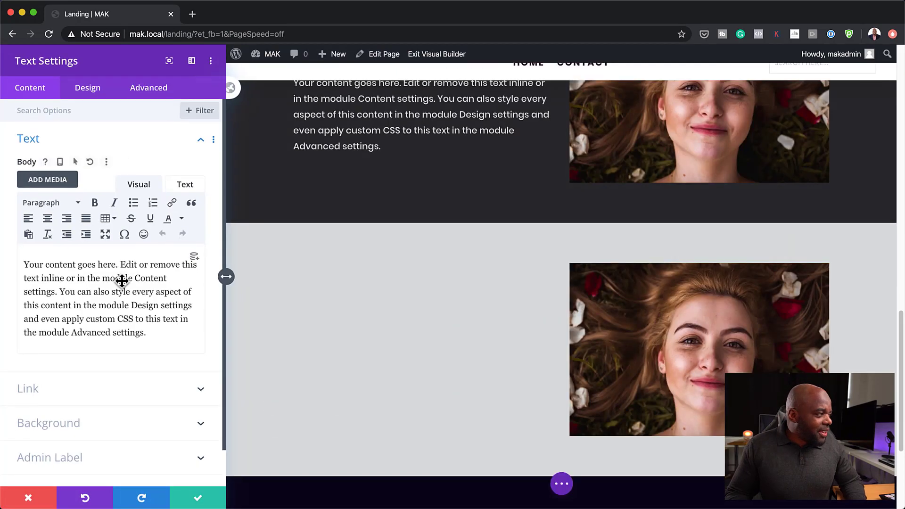
left_click(92, 89)
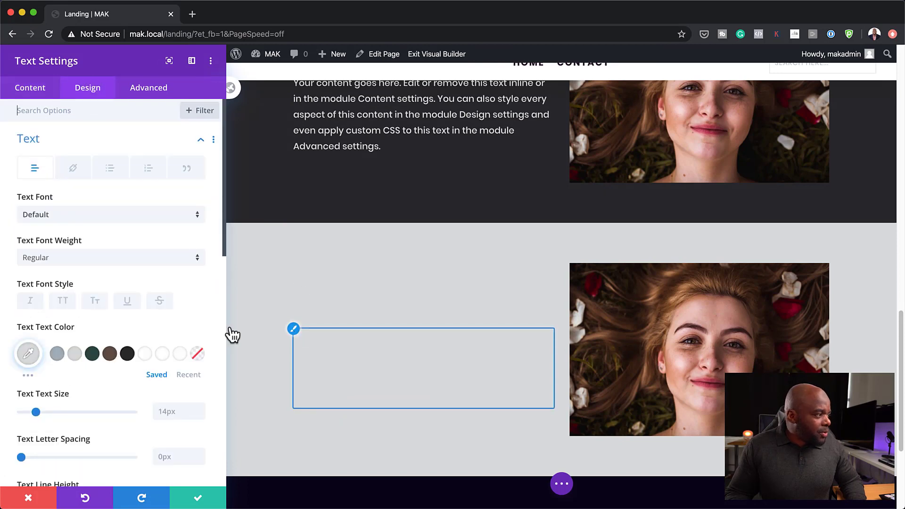
left_click(109, 353)
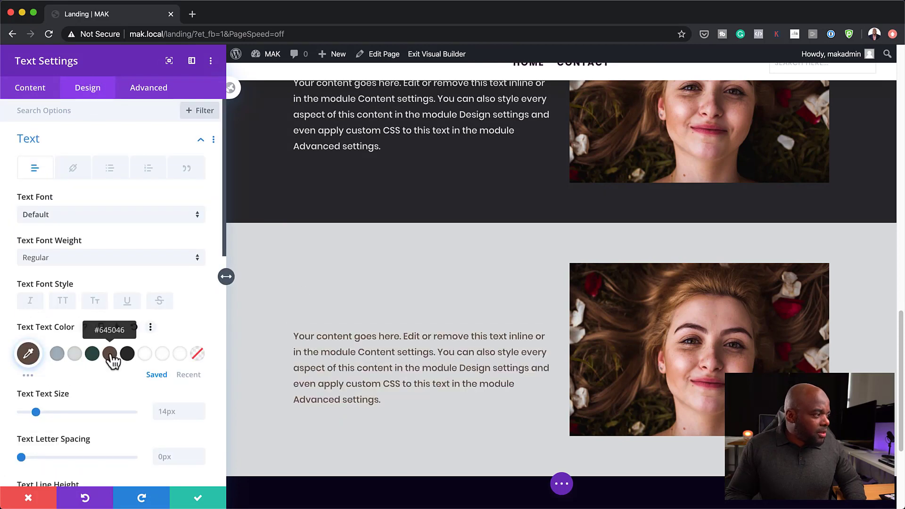
left_click(126, 356)
left_click(111, 356)
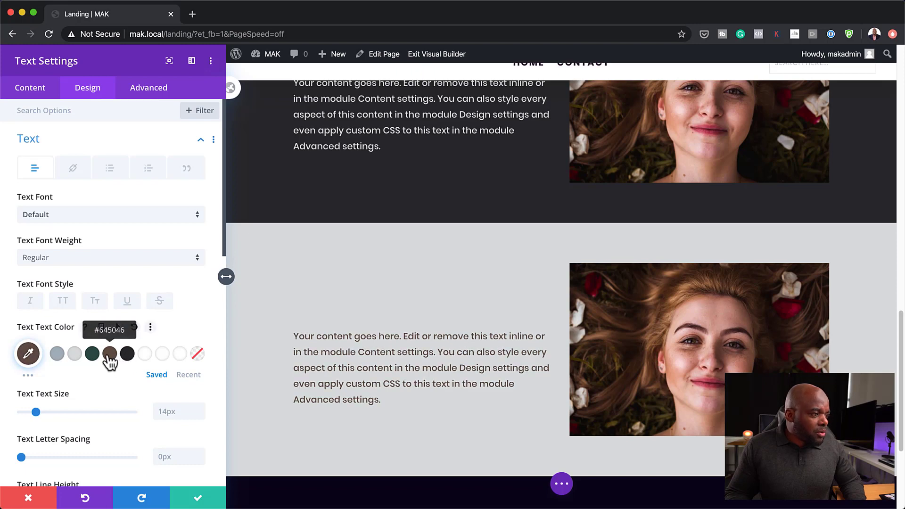
left_click(197, 500)
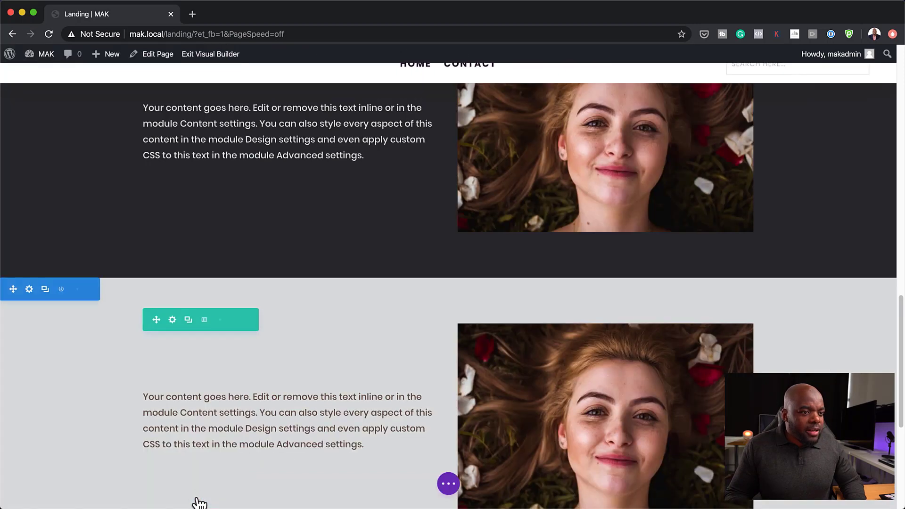
Replace the light grey section's image with the photo of the woman in a black beanie and red top, and save
scroll(752, 369, "down", 2)
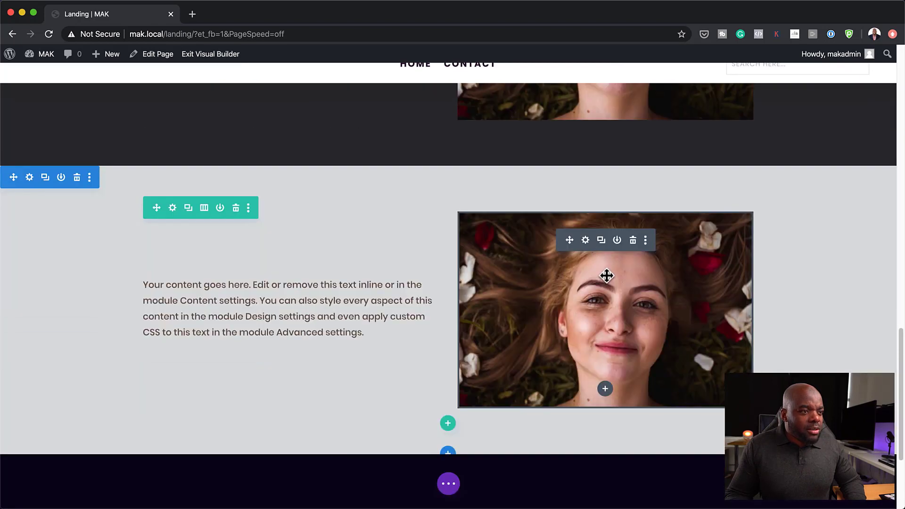
left_click(586, 240)
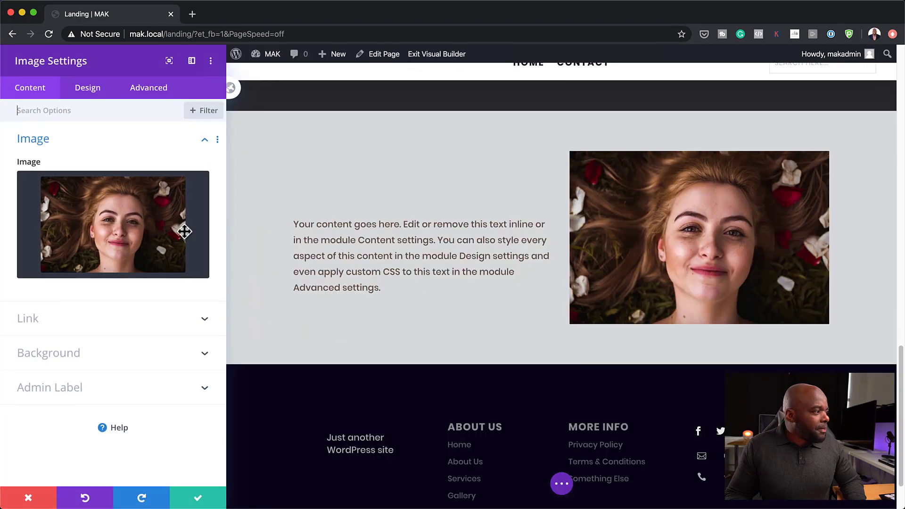
left_click(101, 238)
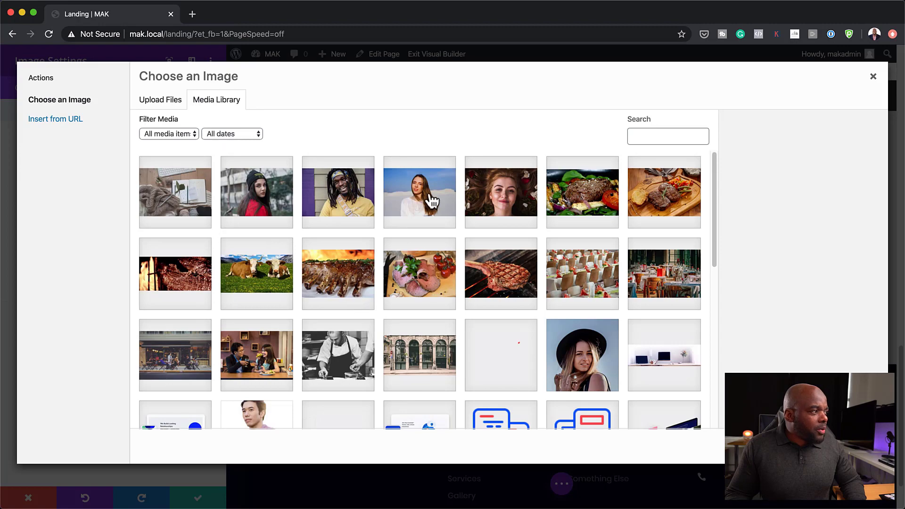
left_click(269, 193)
left_click(845, 447)
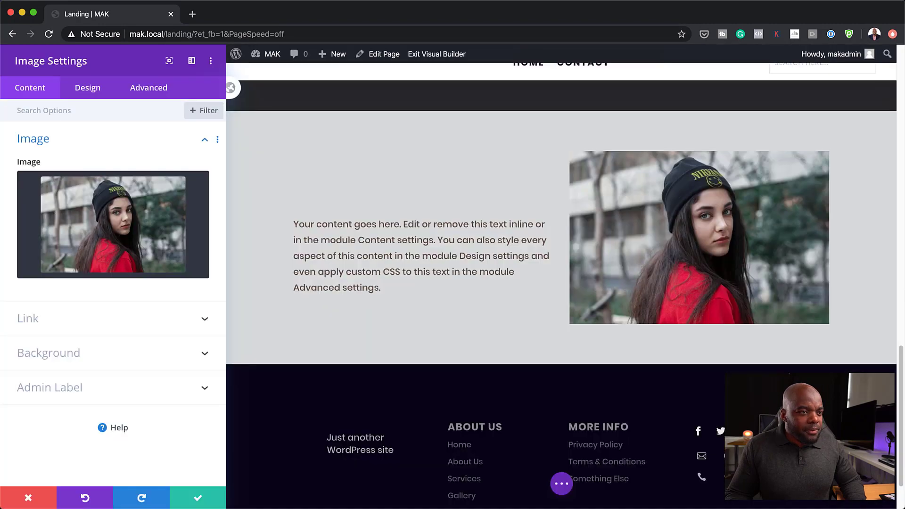
left_click(197, 498)
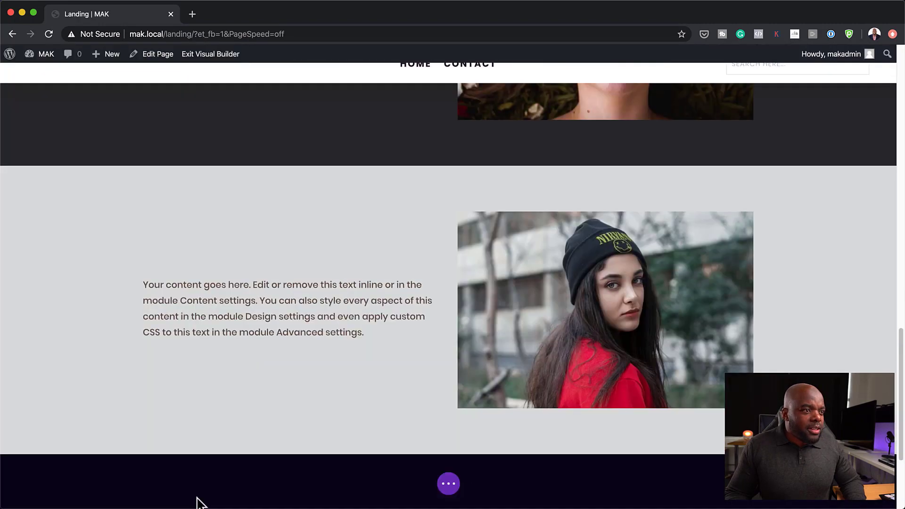
Look over the landing page from the photo header down to the blurb section
scroll(824, 347, "up", 3)
scroll(825, 346, "up", 10)
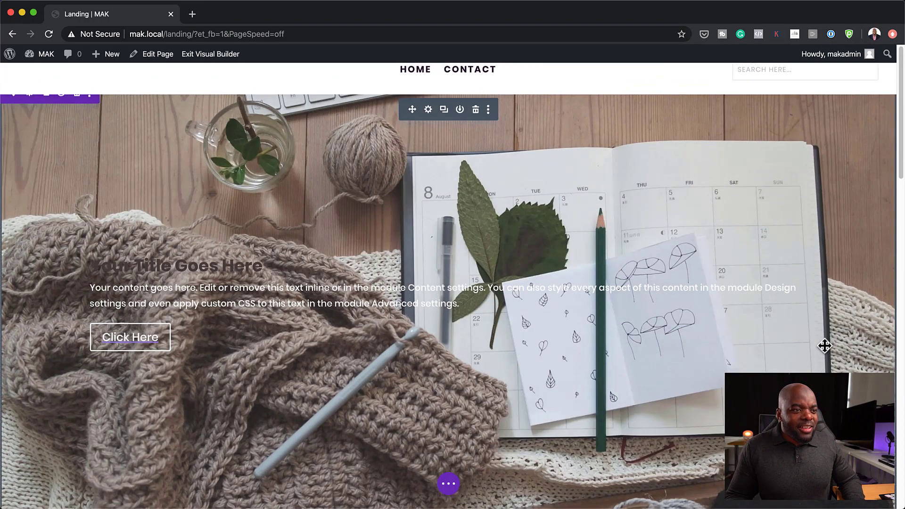
scroll(688, 438, "down", 7)
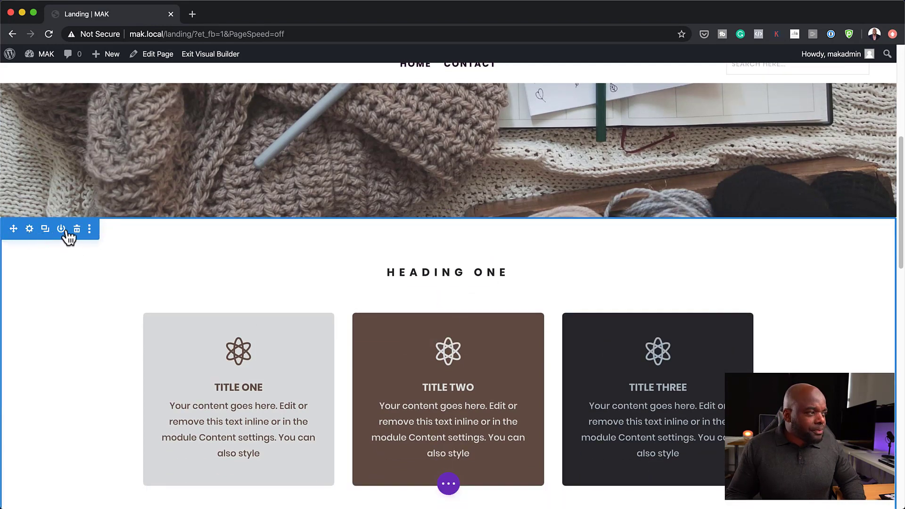
Set the top padding of the blurb, dark and light grey sections to 100px, linked with the bottom padding
left_click_drag(211, 236, 210, 253)
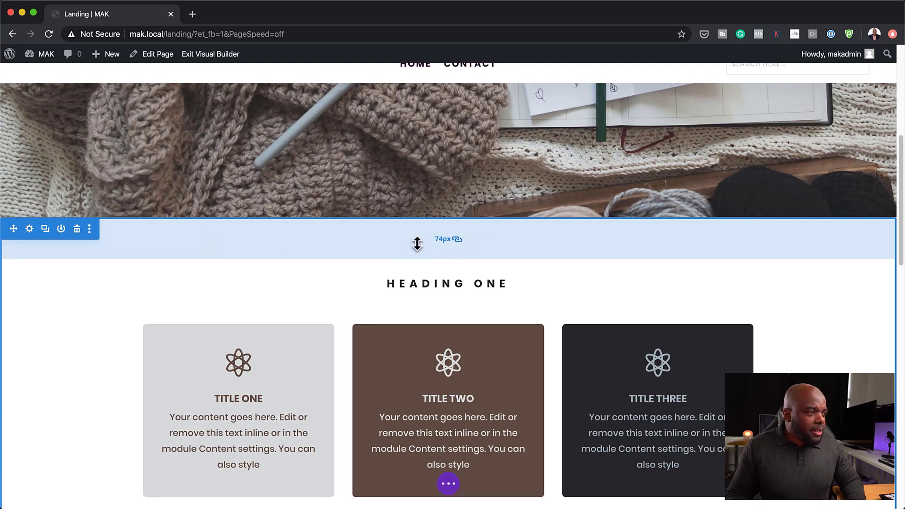
left_click_drag(417, 243, 418, 257)
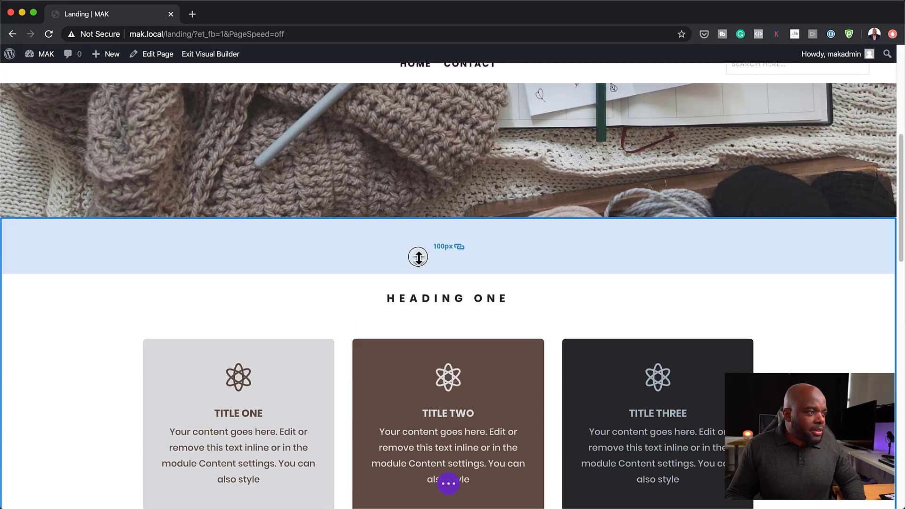
scroll(675, 303, "down", 5)
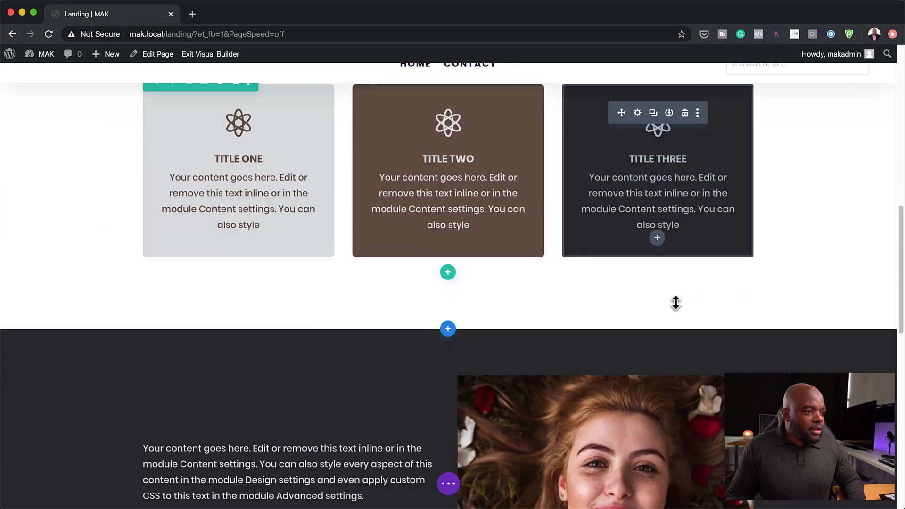
left_click_drag(410, 353, 413, 375)
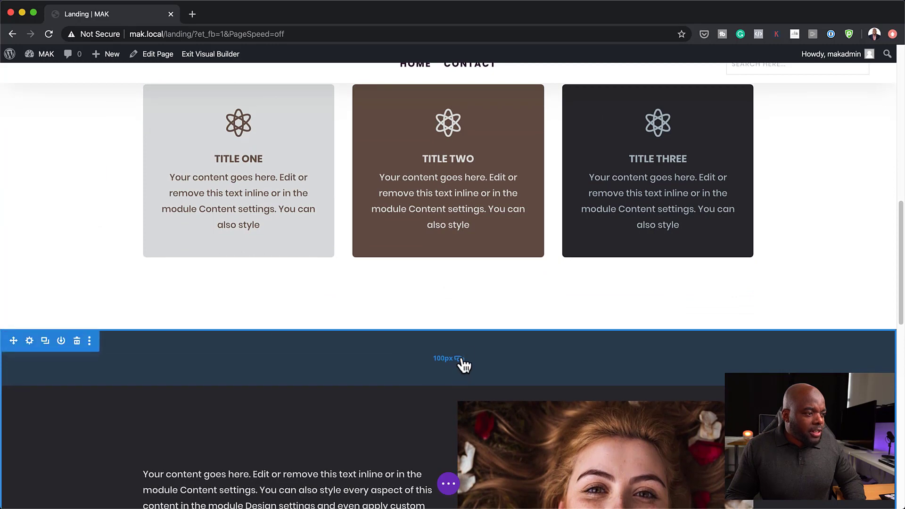
scroll(711, 355, "down", 8)
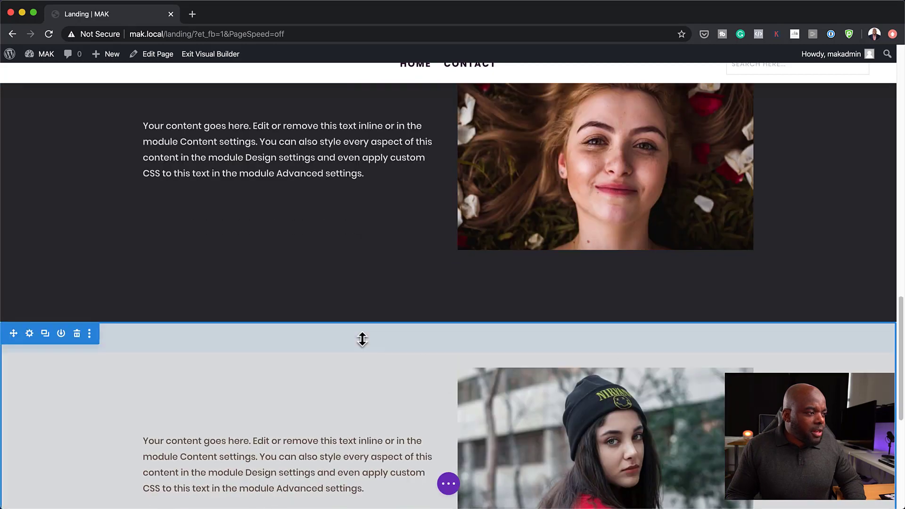
left_click_drag(366, 342, 368, 367)
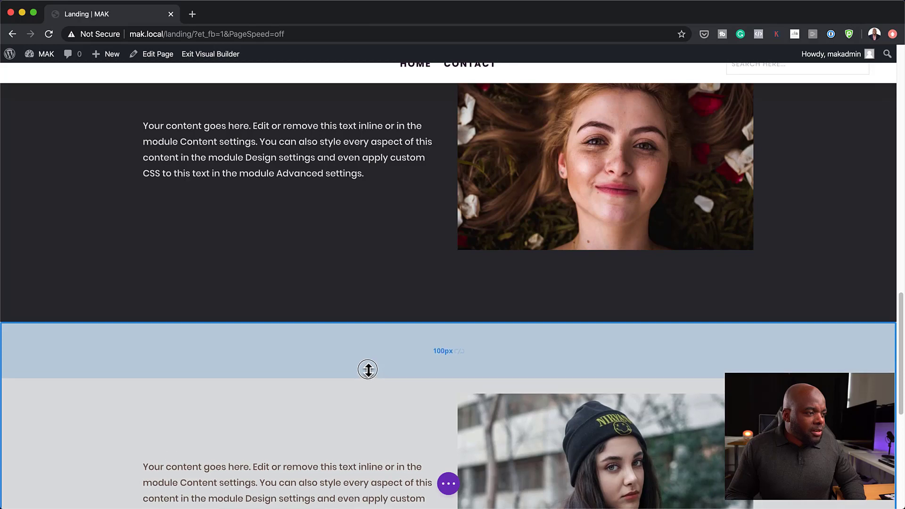
left_click_drag(462, 357, 464, 360)
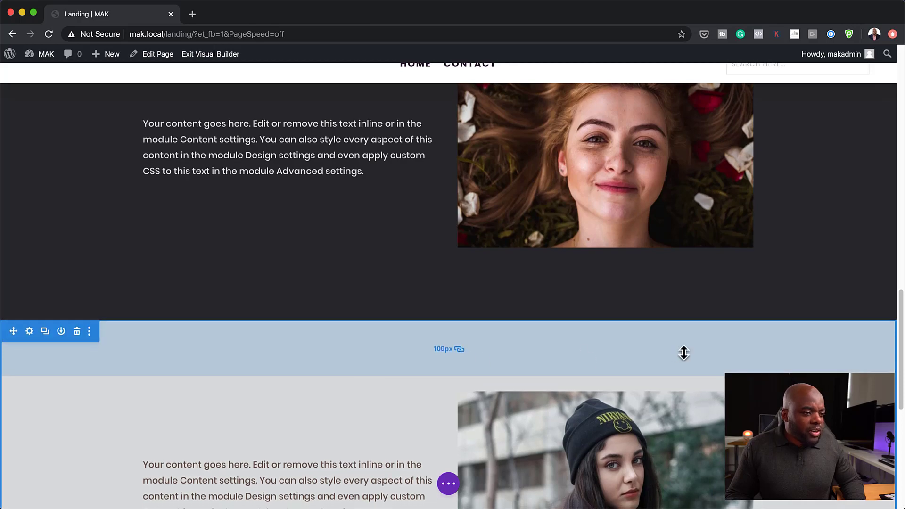
Add a background gradient to the fullwidth photo header at the start of the page
scroll(682, 352, "down", 6)
scroll(683, 352, "up", 11)
scroll(688, 349, "up", 10)
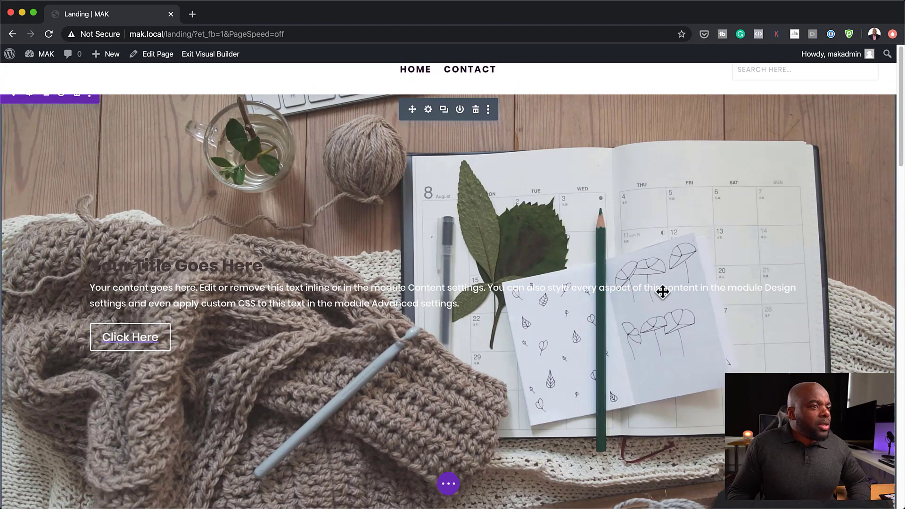
left_click(428, 109)
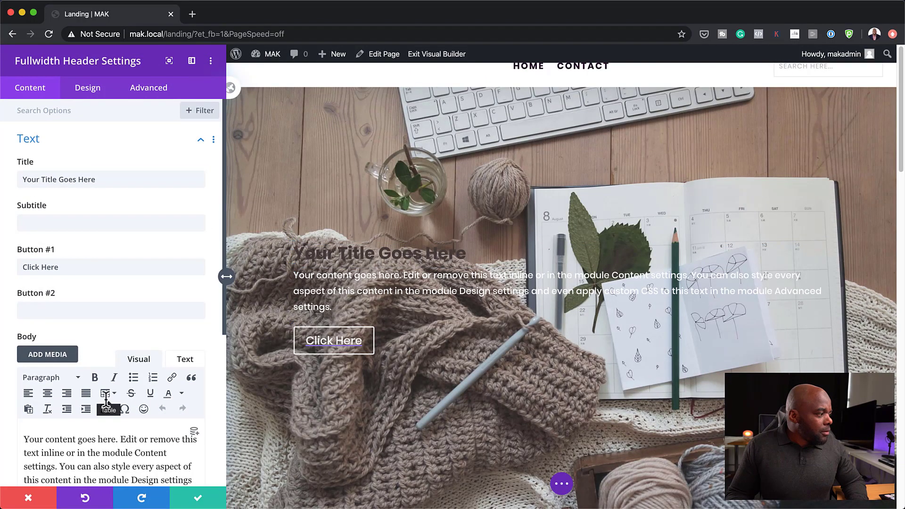
scroll(108, 408, "down", 5)
left_click(59, 436)
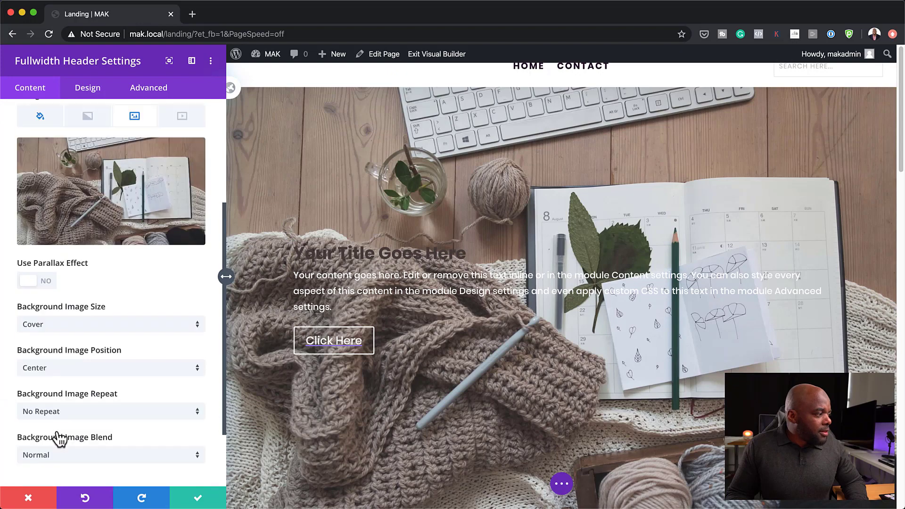
scroll(134, 428, "down", 1)
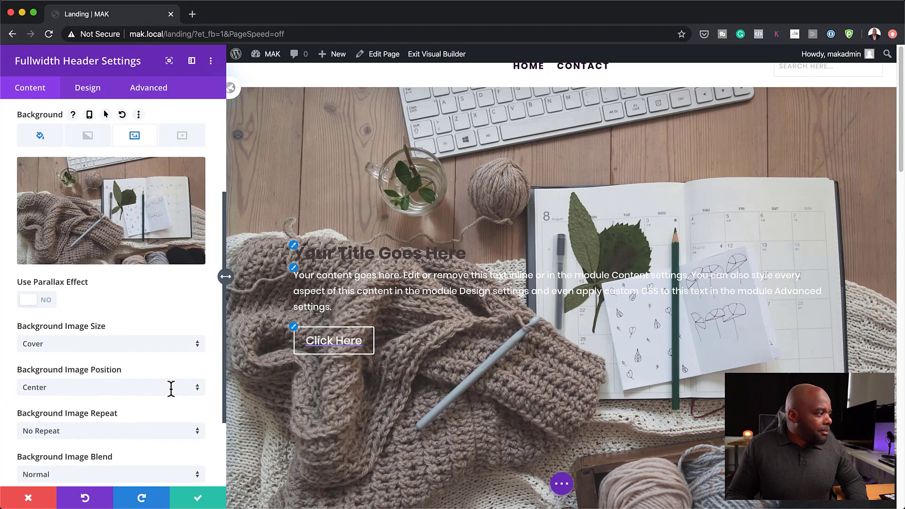
scroll(171, 391, "down", 3)
scroll(142, 401, "up", 4)
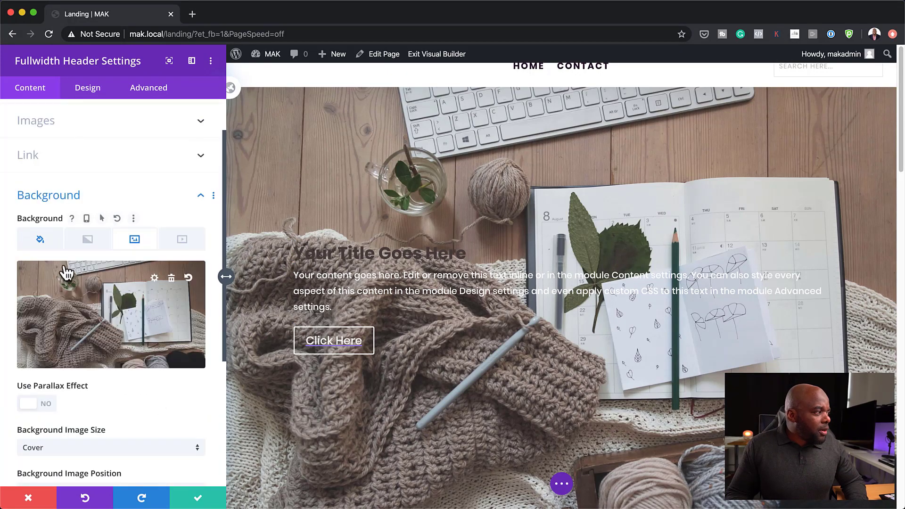
left_click(86, 245)
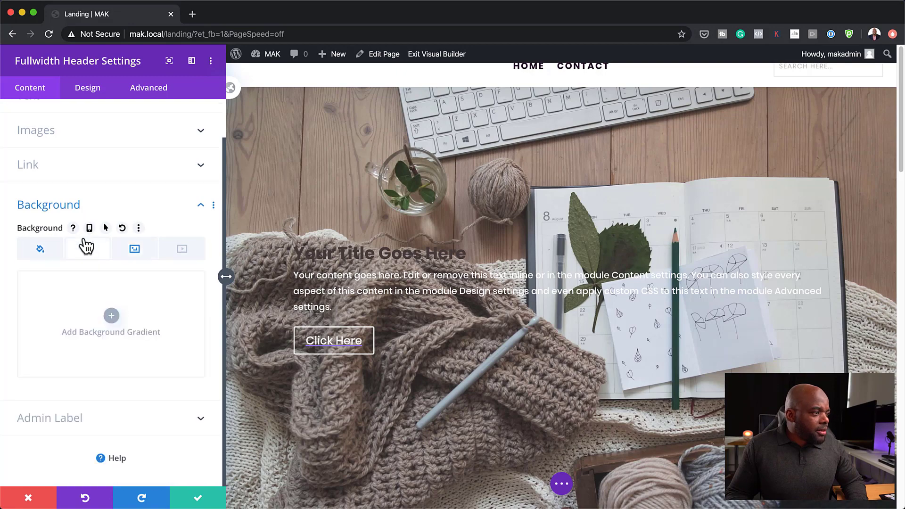
left_click(111, 316)
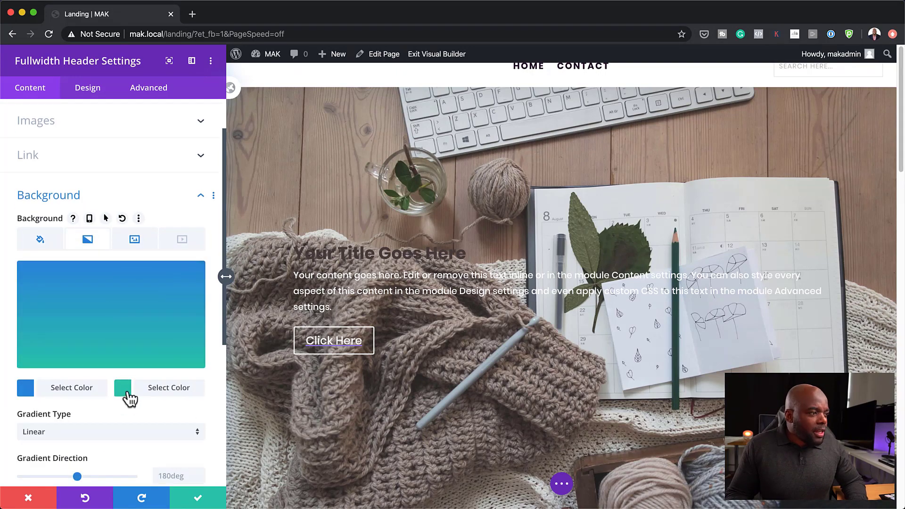
Set the header gradient's first color to near-black #2b2b2d and its second color to white #ffffff
left_click(26, 388)
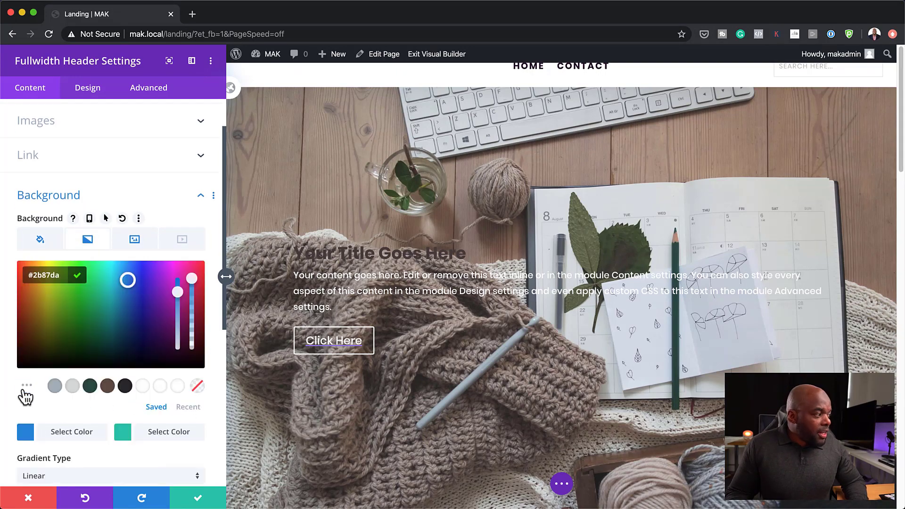
left_click(125, 388)
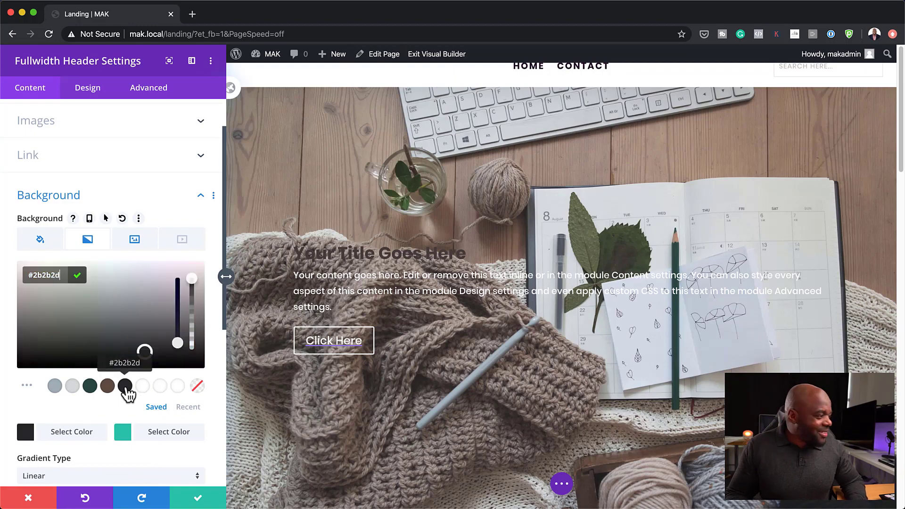
left_click(107, 387)
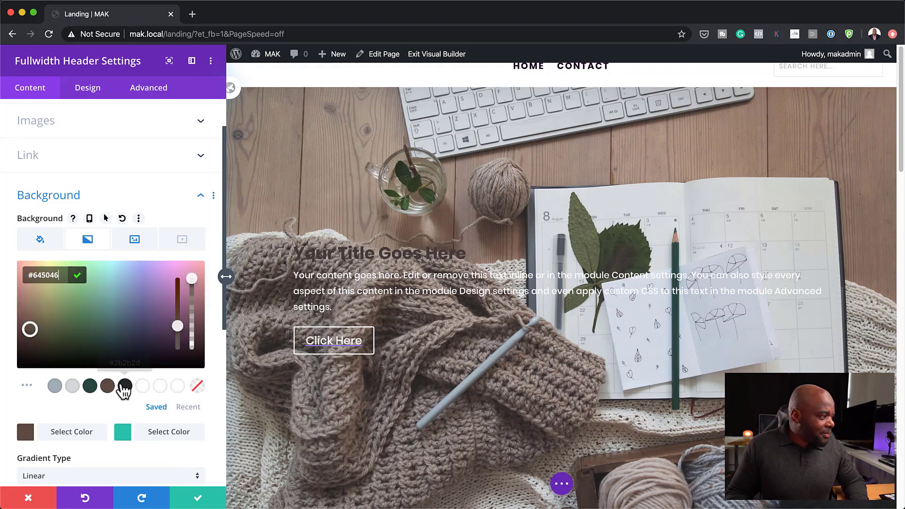
left_click(125, 387)
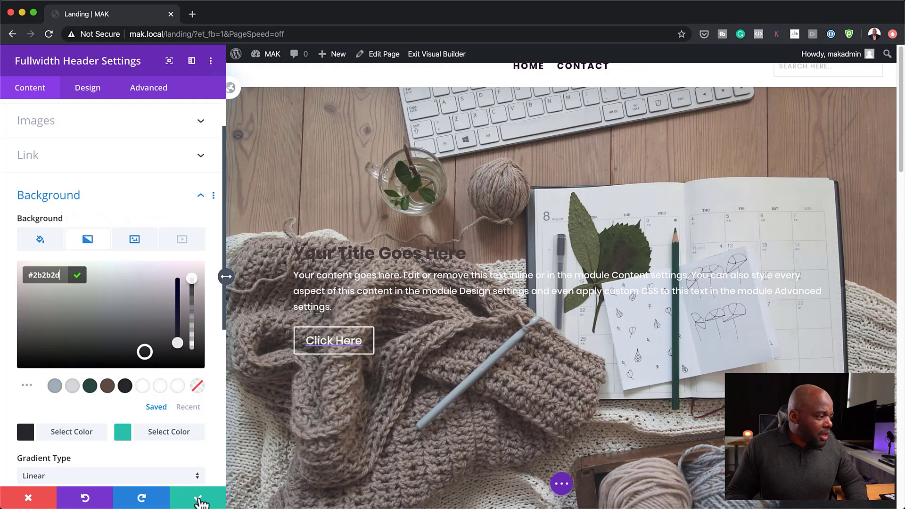
left_click(122, 431)
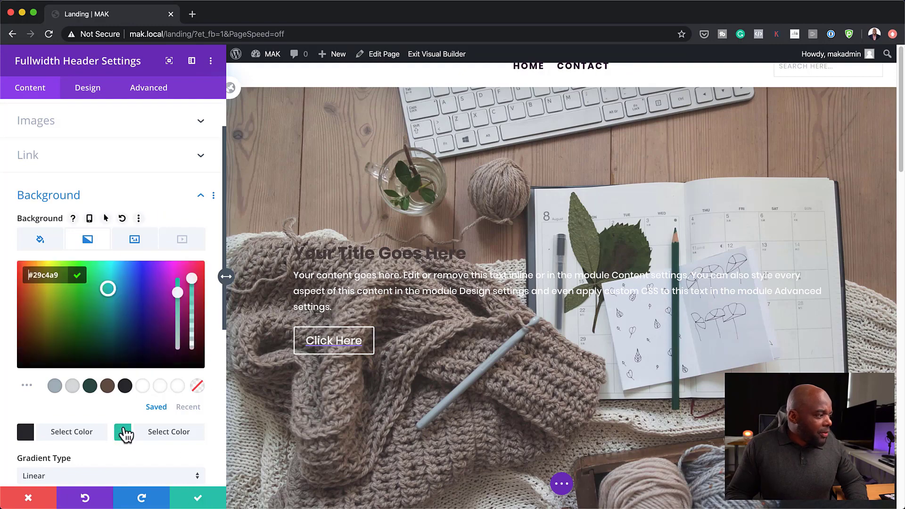
left_click(144, 388)
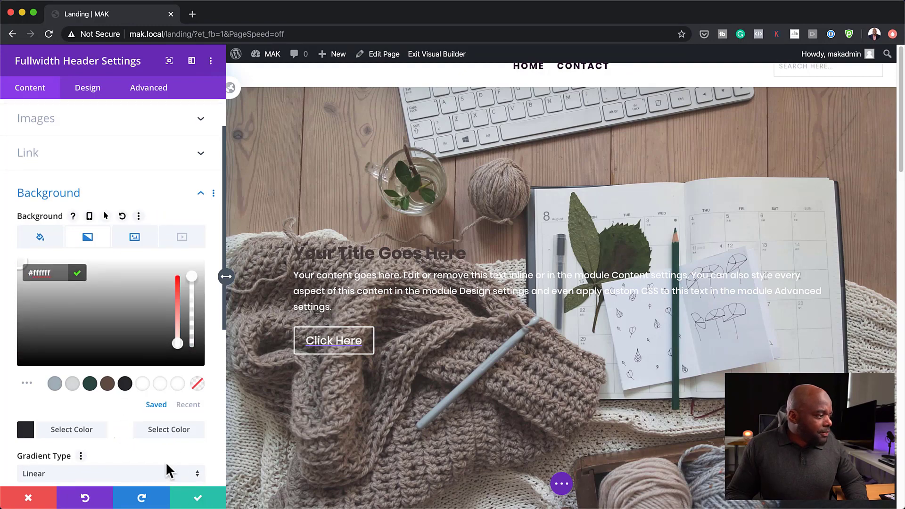
Set the header's background image blend to Multiply so the gradient mixes with the photo
scroll(172, 468, "down", 2)
scroll(166, 463, "down", 1)
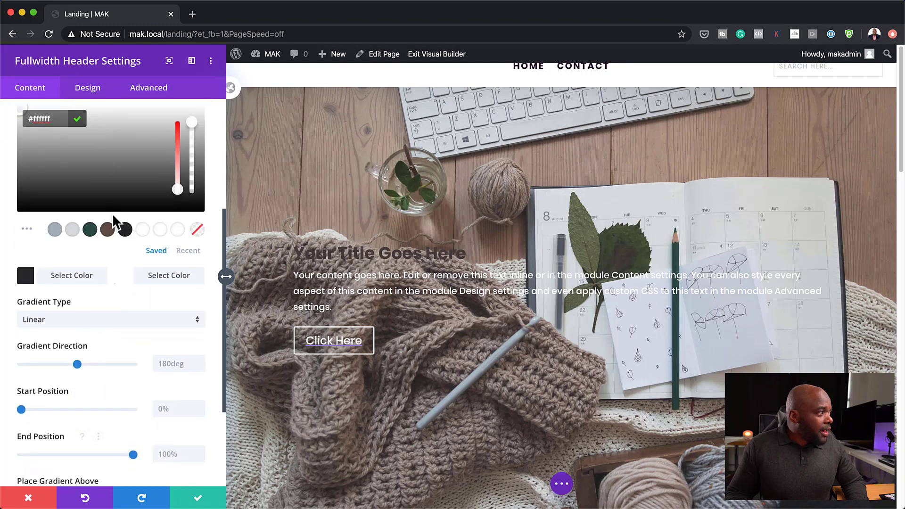
scroll(114, 212, "up", 3)
left_click(128, 296)
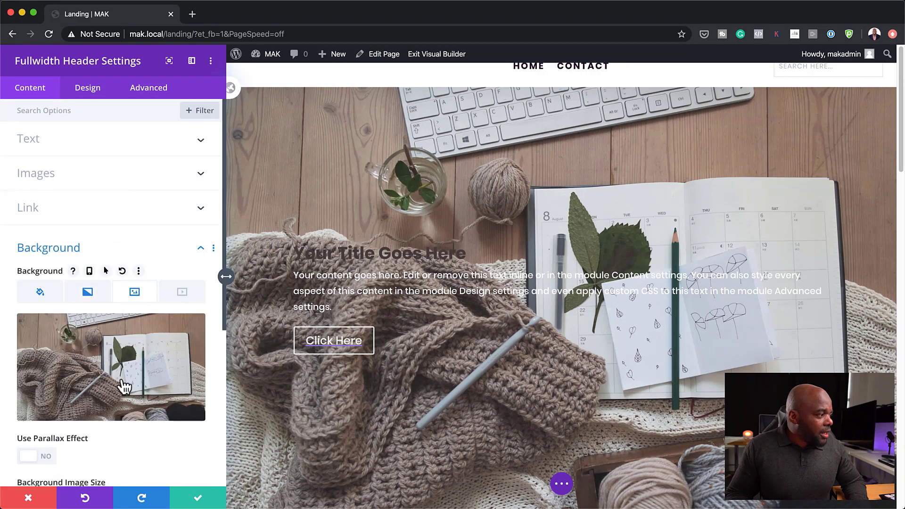
scroll(127, 396, "down", 3)
scroll(131, 404, "down", 2)
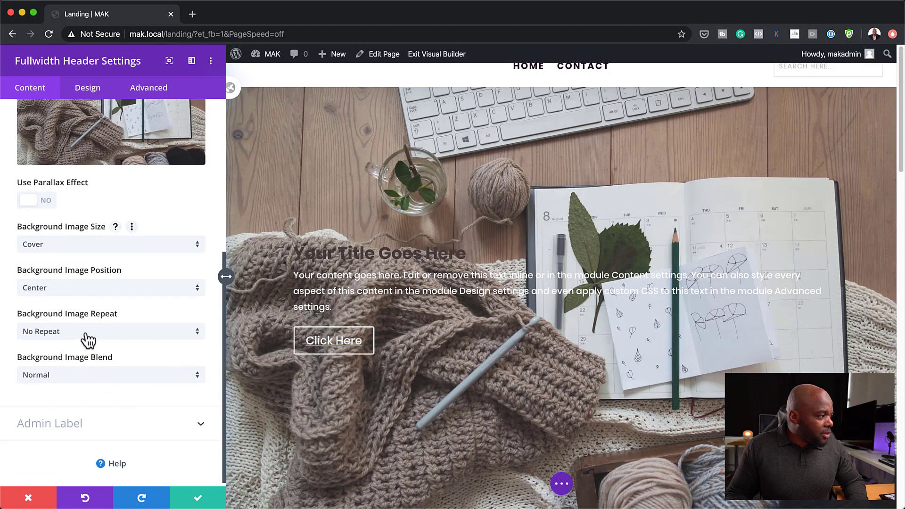
left_click(86, 379)
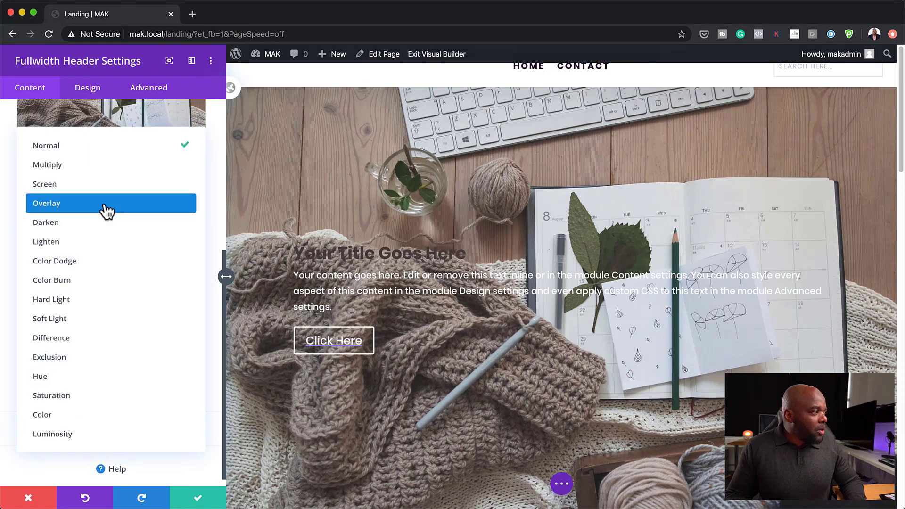
left_click(117, 170)
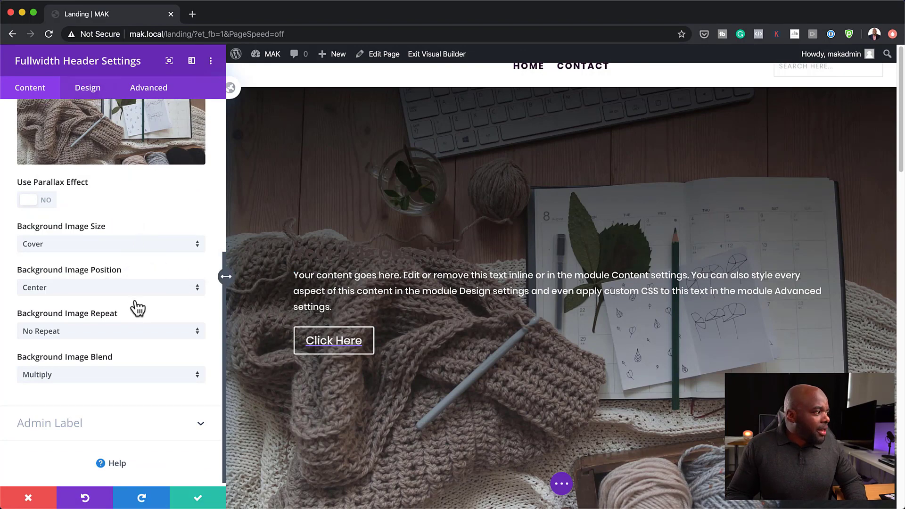
Set the direction of the header's background gradient to 90deg
scroll(138, 309, "up", 5)
left_click(101, 297)
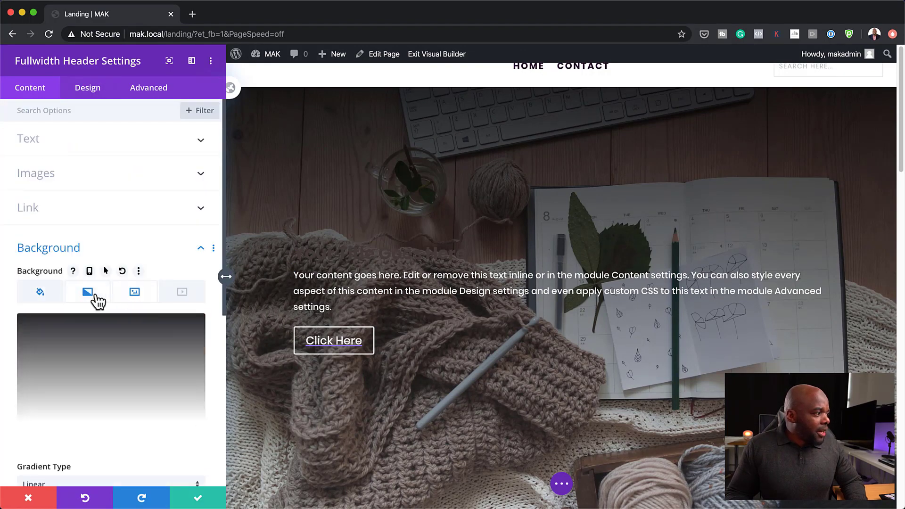
scroll(144, 350, "down", 4)
scroll(151, 349, "down", 1)
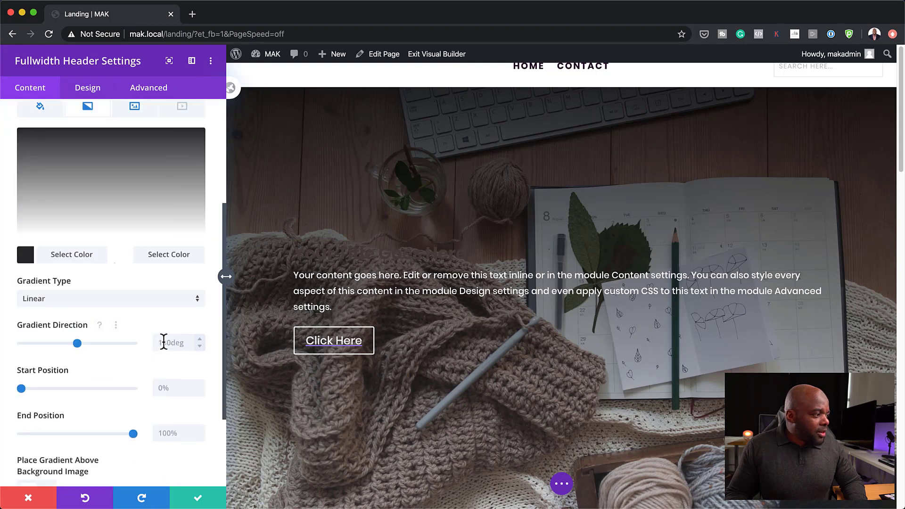
type("90deg")
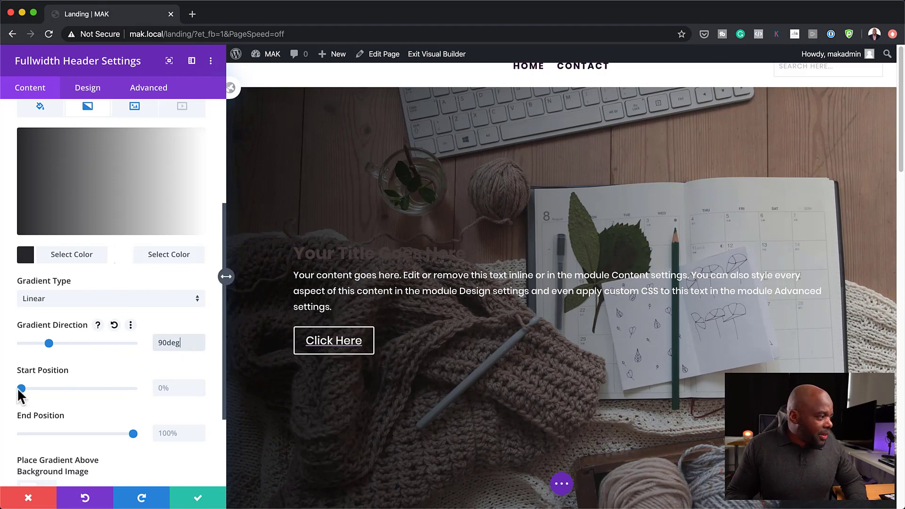
Set the header gradient's start position to 10% and end position to 52%, and save the module
left_click_drag(22, 389, 36, 390)
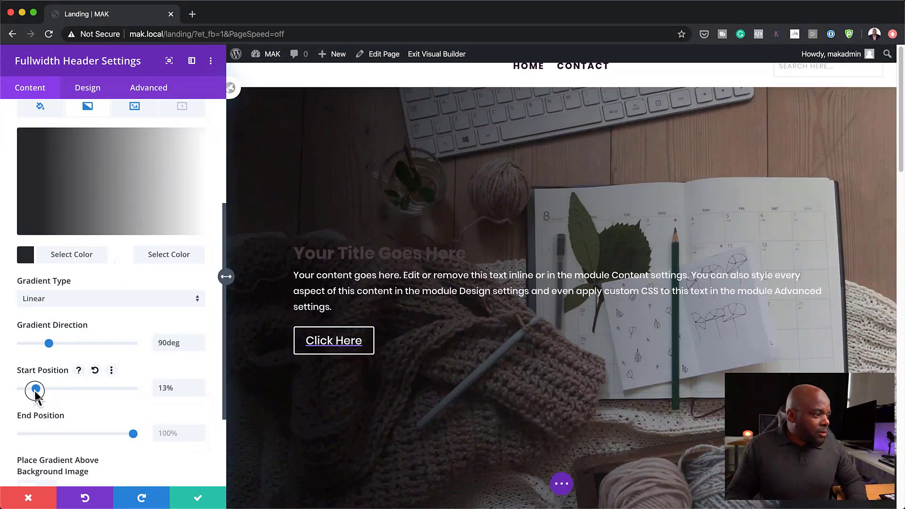
left_click_drag(134, 438, 103, 441)
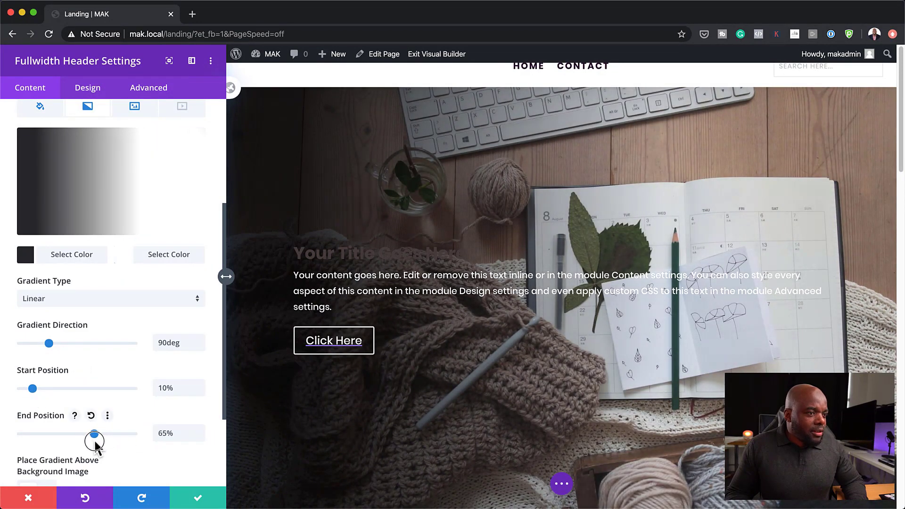
left_click_drag(93, 445, 83, 443)
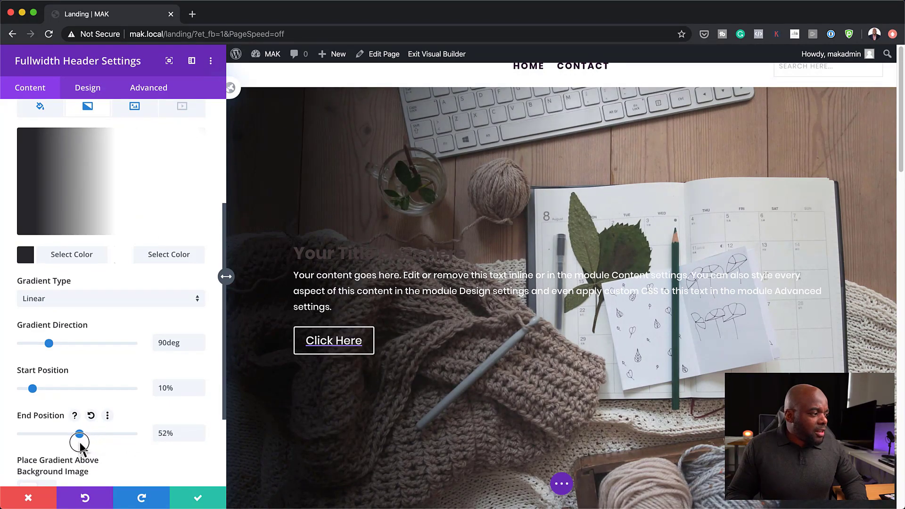
left_click(197, 499)
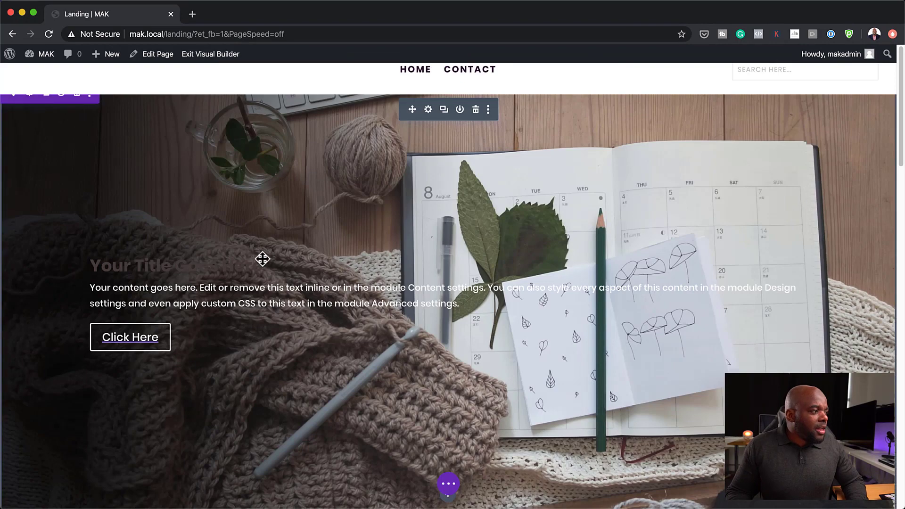
Set the content width of the fullwidth header to 48% in its sizing options
left_click(428, 110)
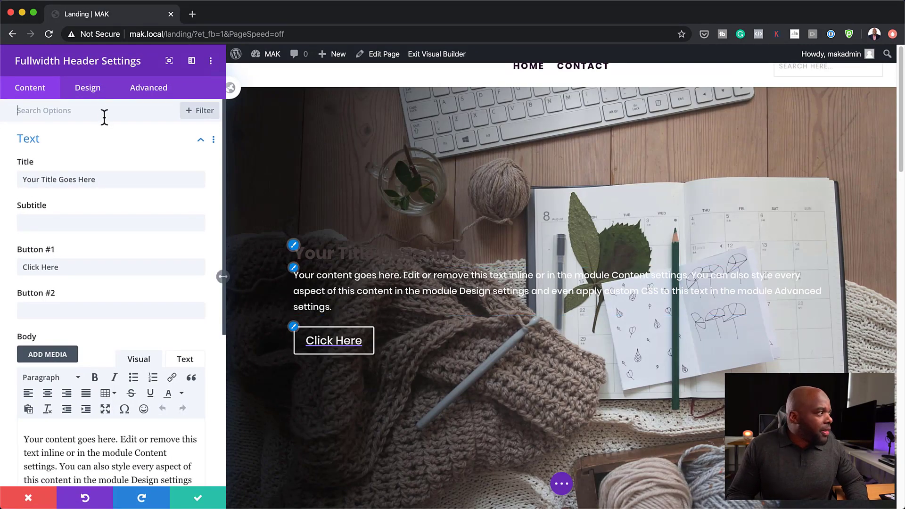
left_click(88, 89)
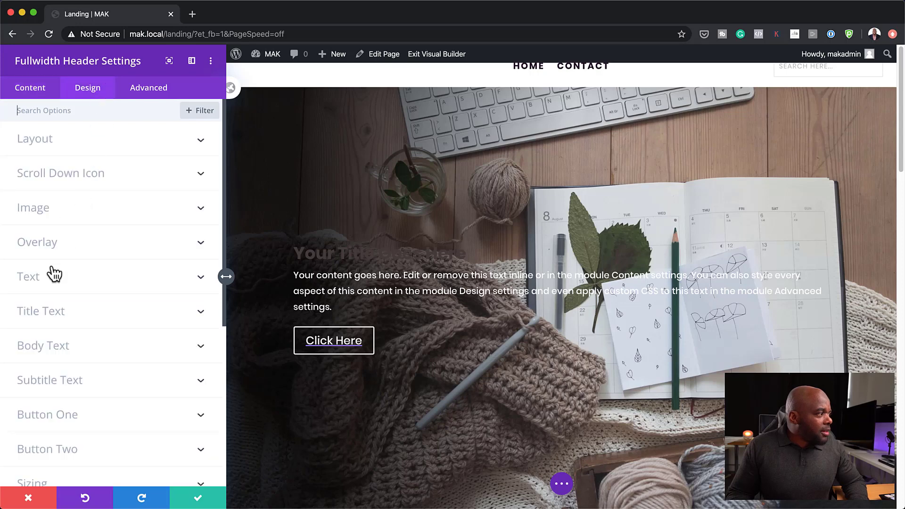
scroll(91, 396, "down", 2)
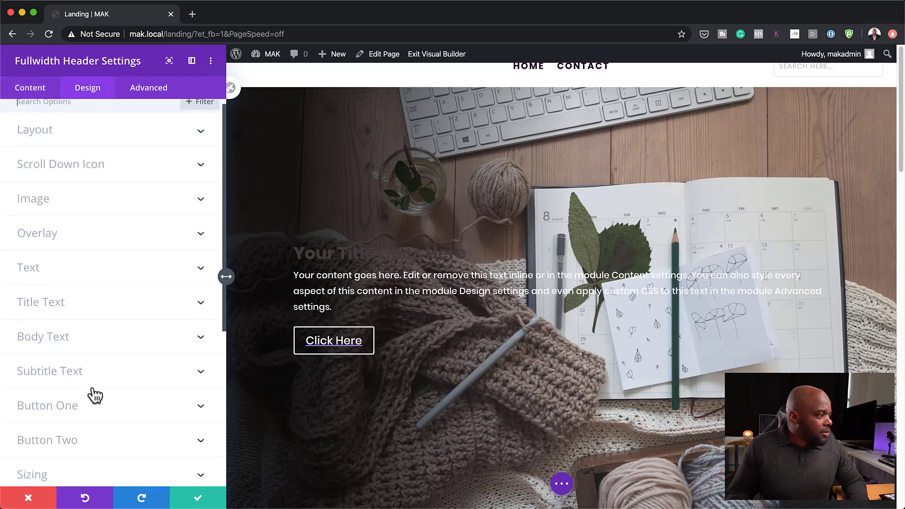
left_click(54, 459)
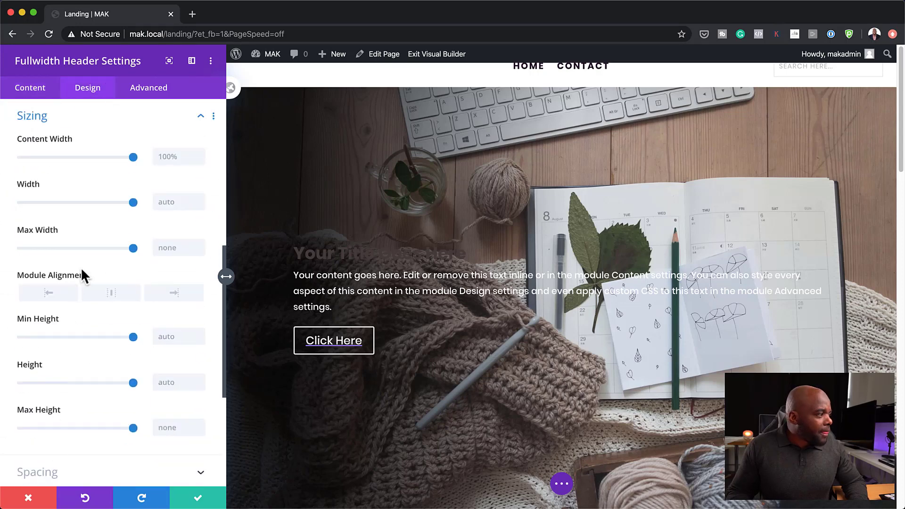
left_click_drag(129, 164, 75, 170)
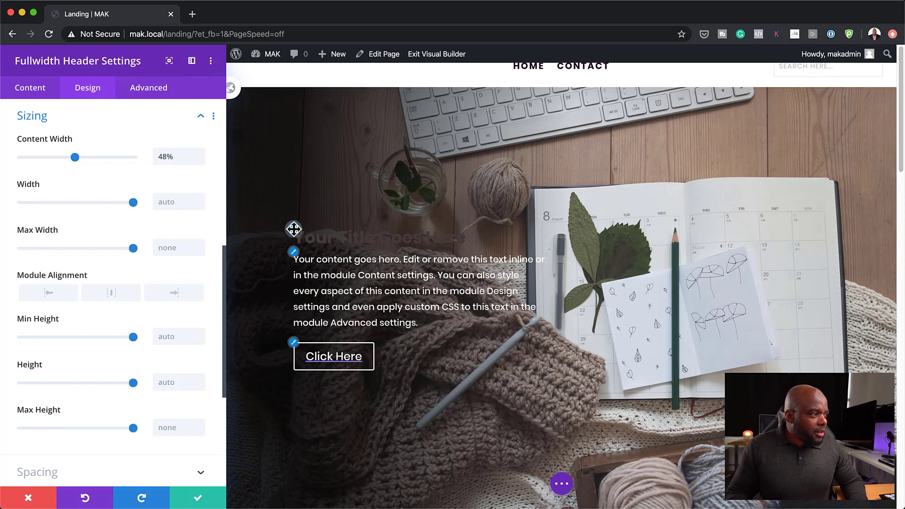
Color the header's title and body text with the saved light gray #d9dcdb
left_click(293, 229)
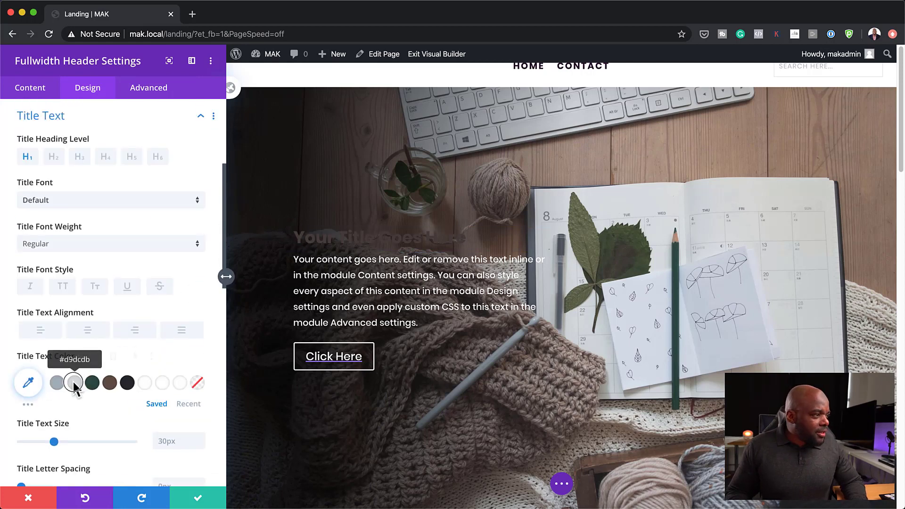
left_click(74, 383)
left_click(295, 258)
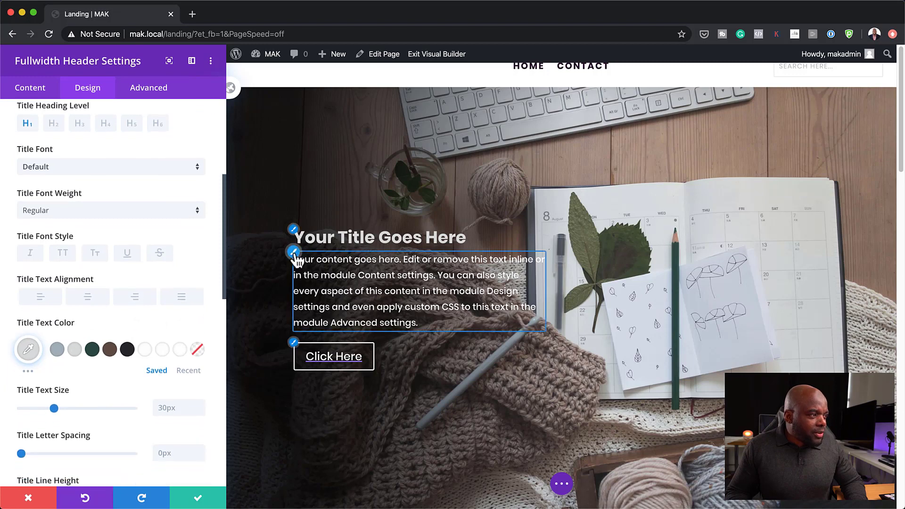
left_click(75, 374)
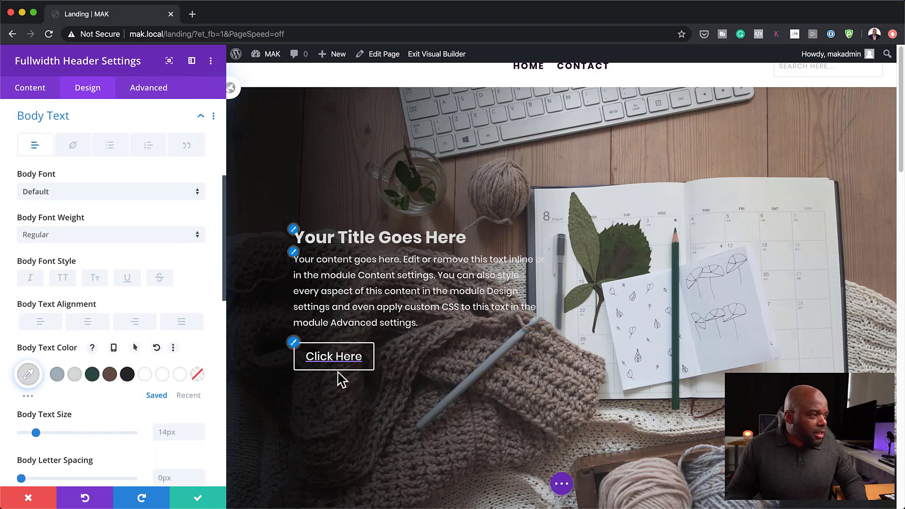
Enable custom styles for the header's first button, with a light gray #d9dcdb background and blue-gray #a5b2bb text
left_click(294, 343)
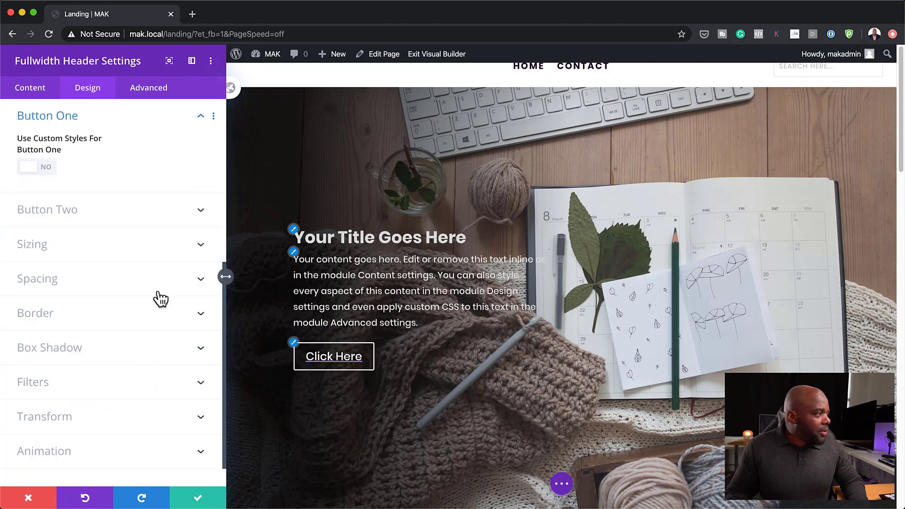
left_click(47, 168)
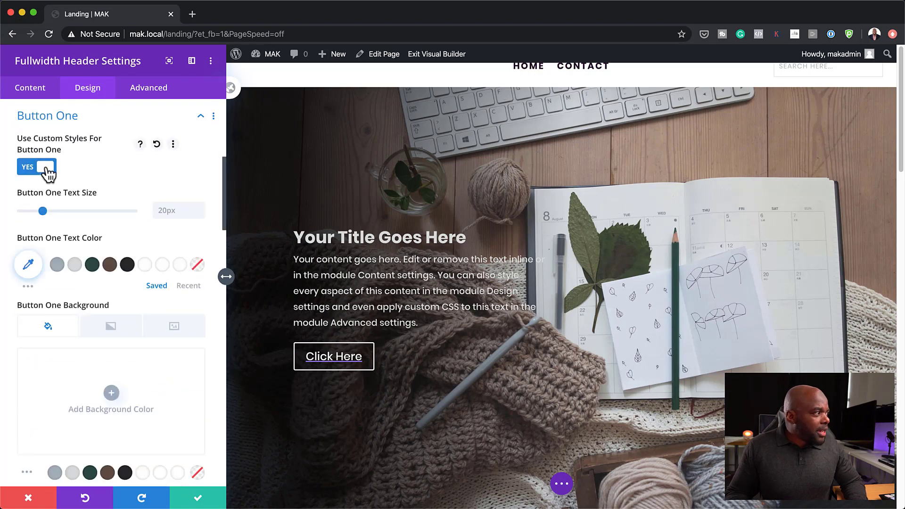
left_click(75, 266)
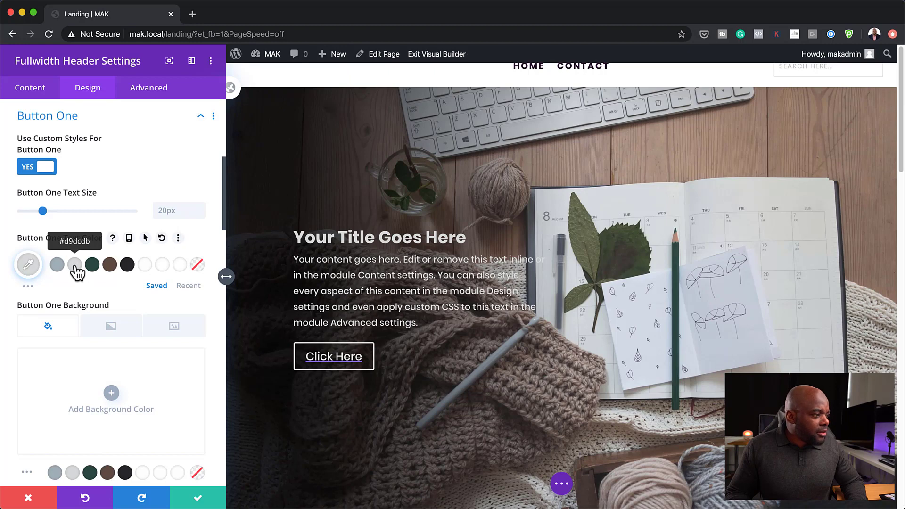
left_click(127, 265)
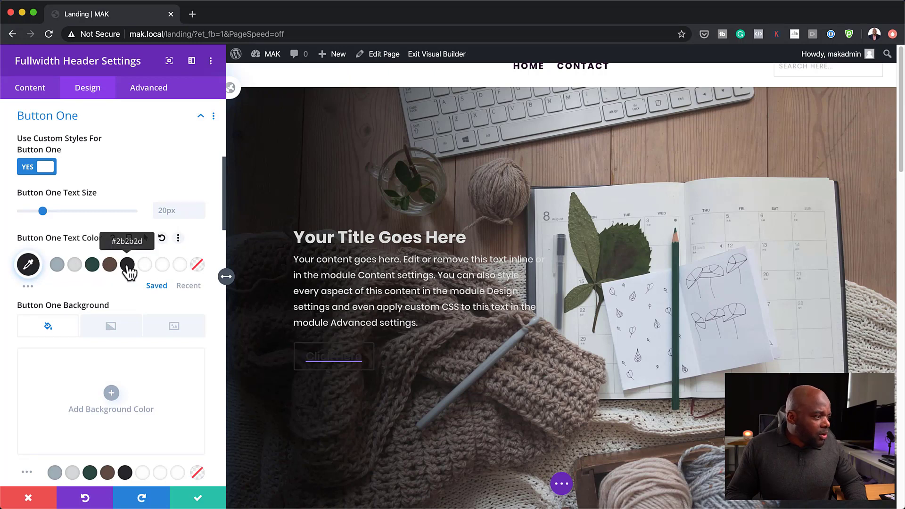
scroll(136, 324, "down", 2)
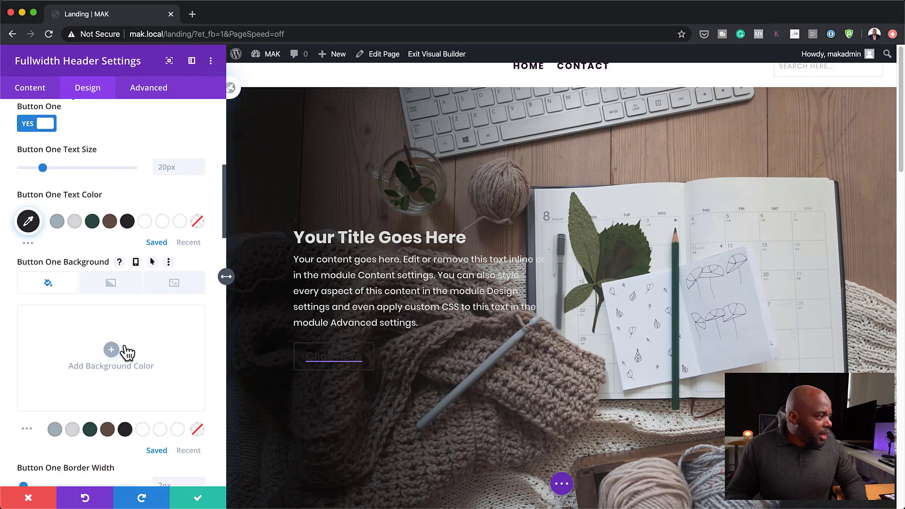
left_click(73, 430)
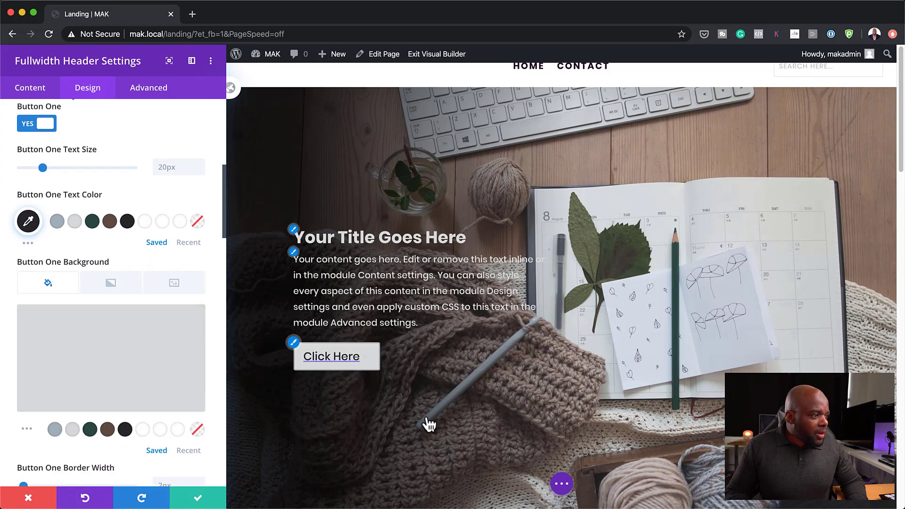
left_click(57, 222)
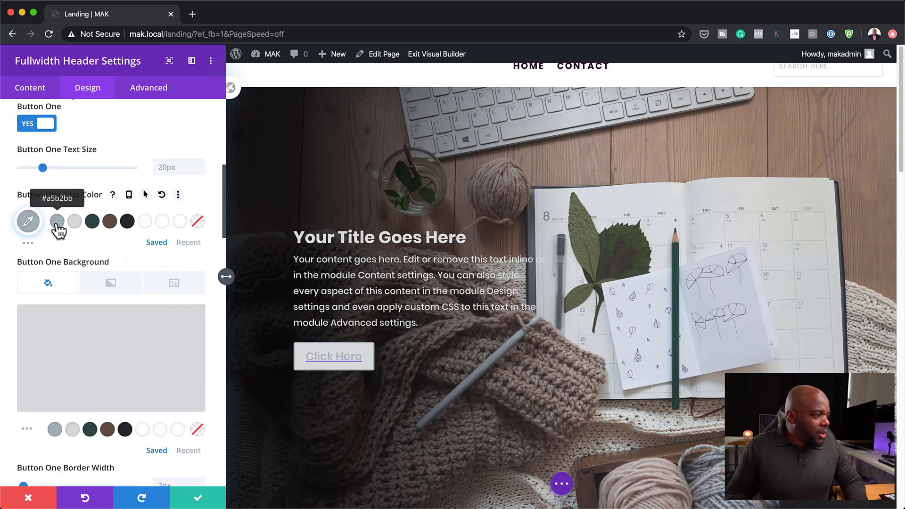
Make the first button's text all uppercase and set its border width to 0px
scroll(162, 342, "down", 3)
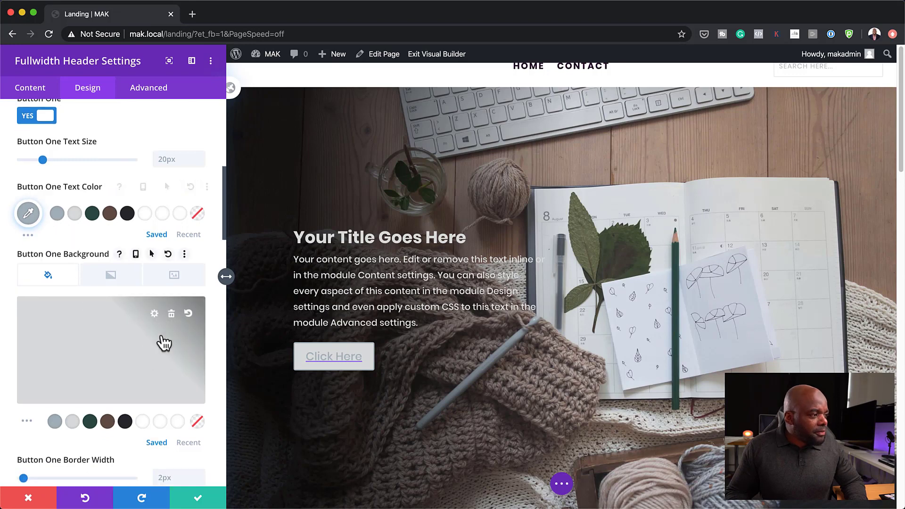
scroll(162, 342, "up", 2)
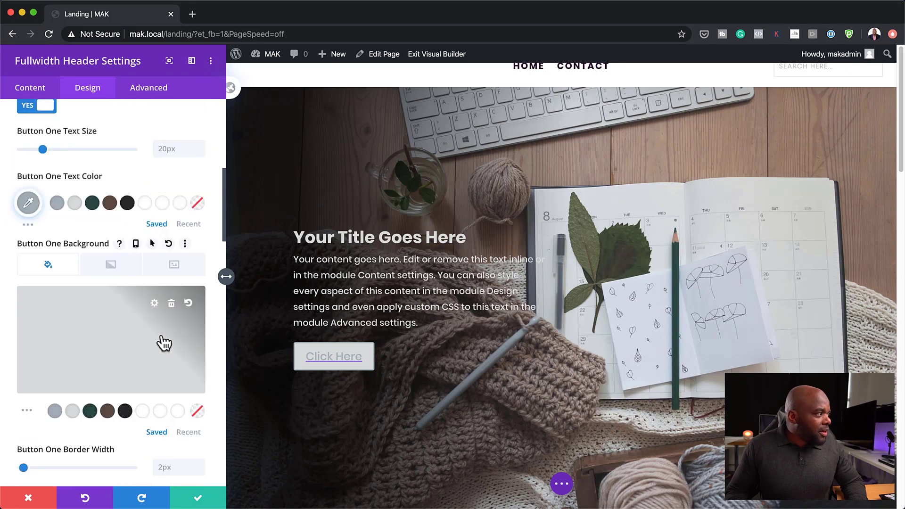
scroll(140, 368, "down", 5)
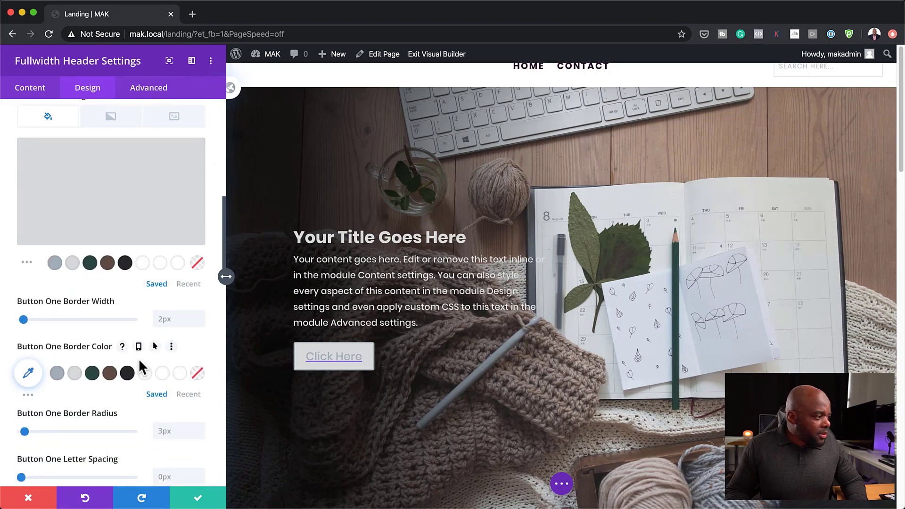
scroll(140, 362, "down", 5)
scroll(140, 366, "down", 5)
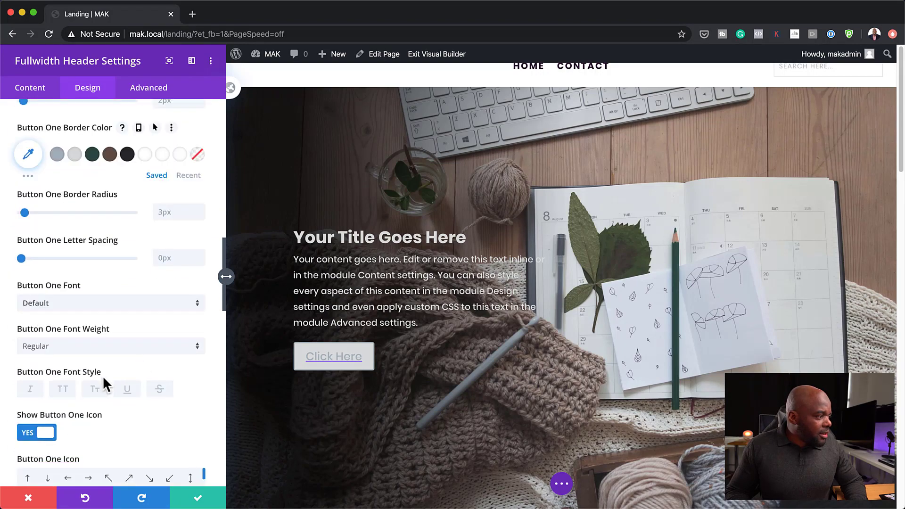
left_click(62, 390)
scroll(117, 400, "down", 8)
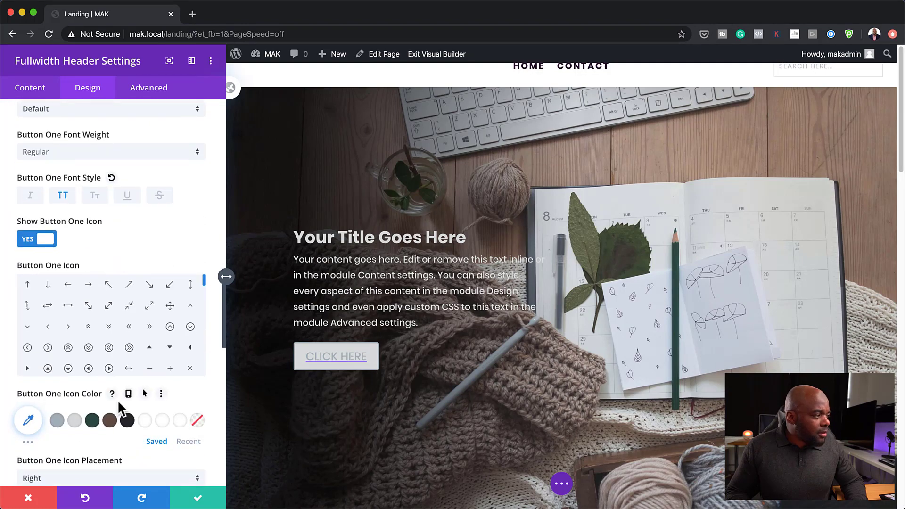
scroll(118, 396, "up", 10)
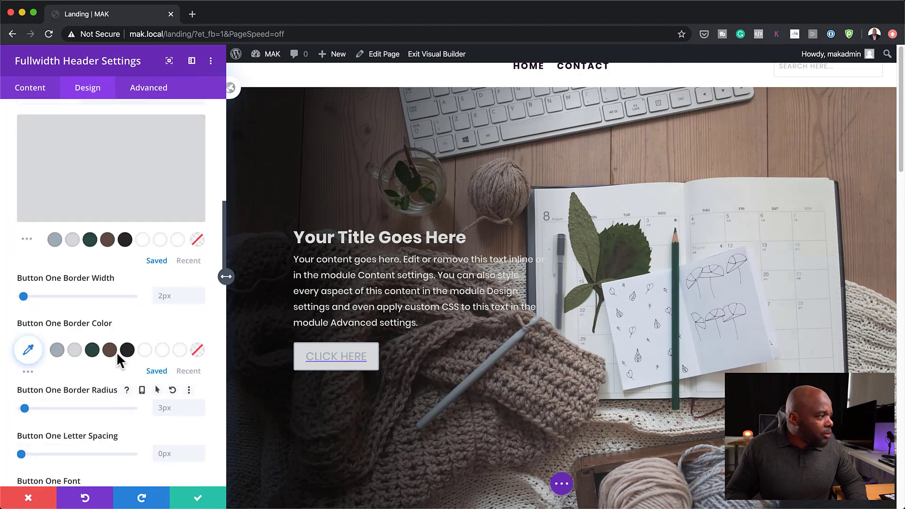
left_click_drag(23, 296, 7, 301)
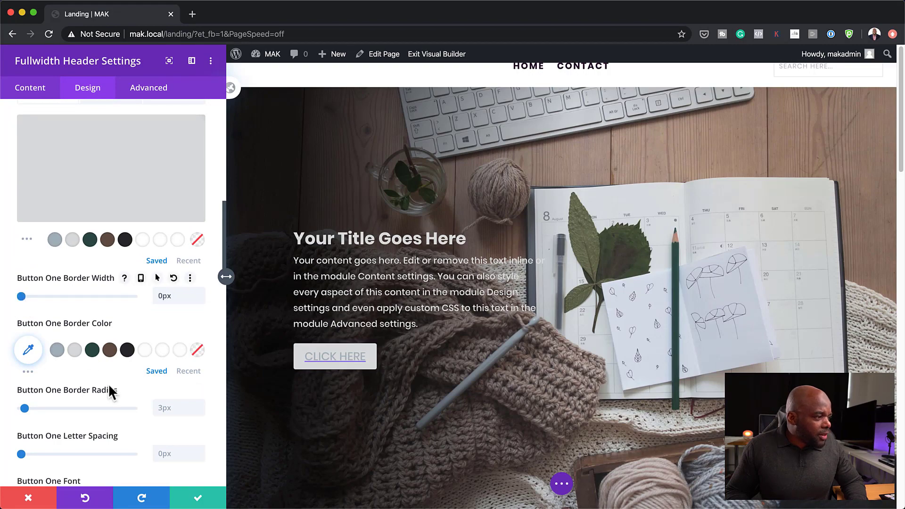
Give the first button linked padding of 12px top and bottom and 41px left and right
scroll(112, 391, "down", 15)
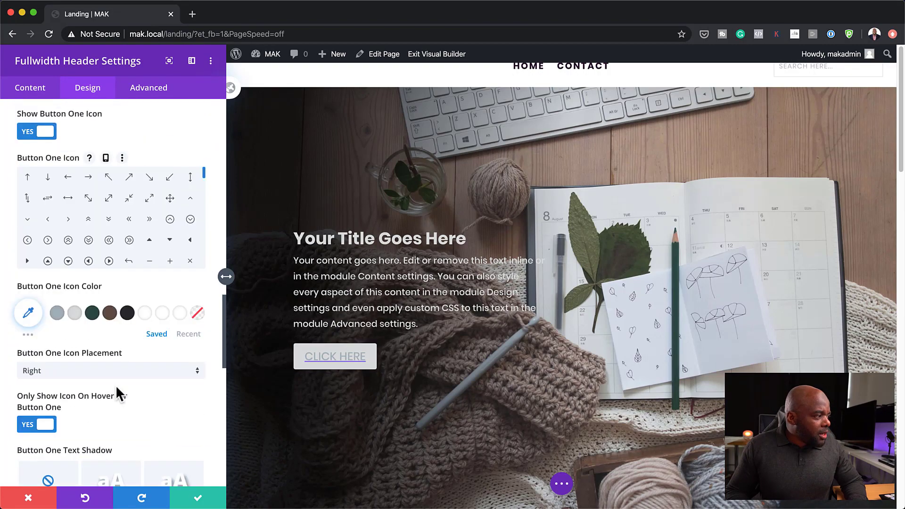
scroll(115, 384, "down", 7)
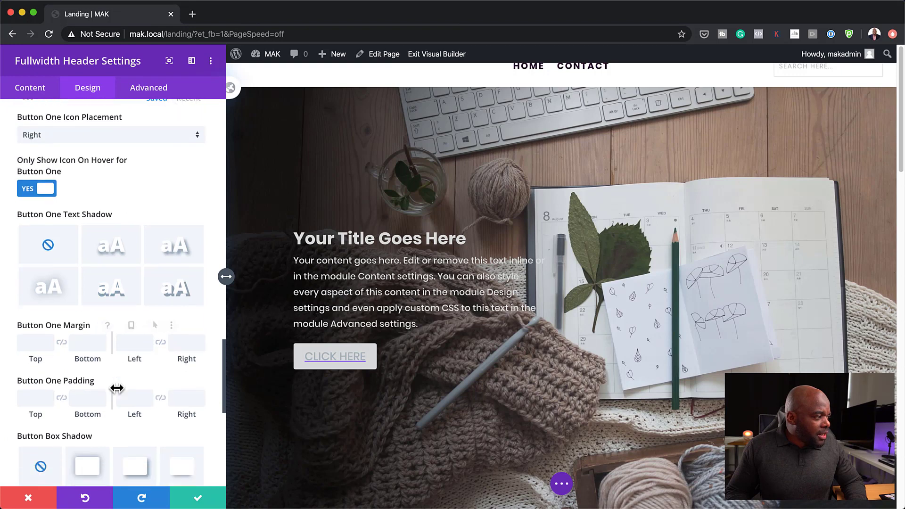
left_click(61, 395)
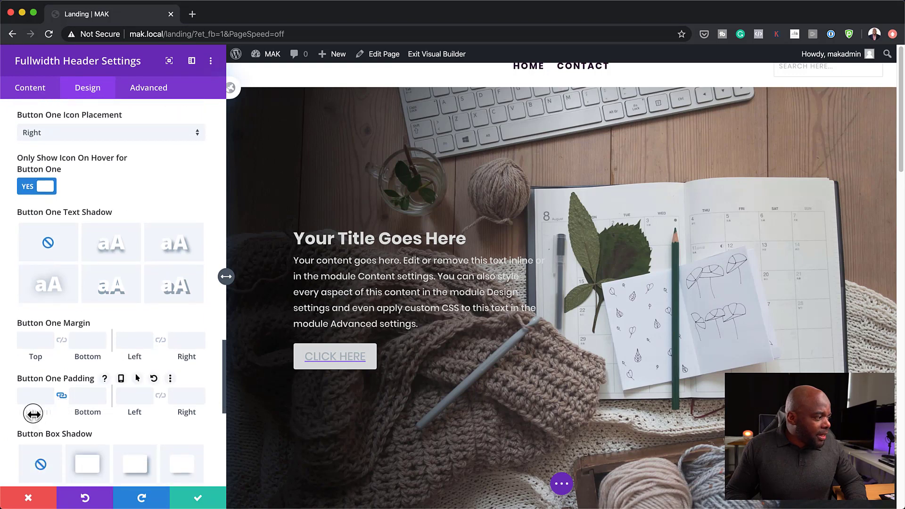
left_click_drag(36, 412, 55, 414)
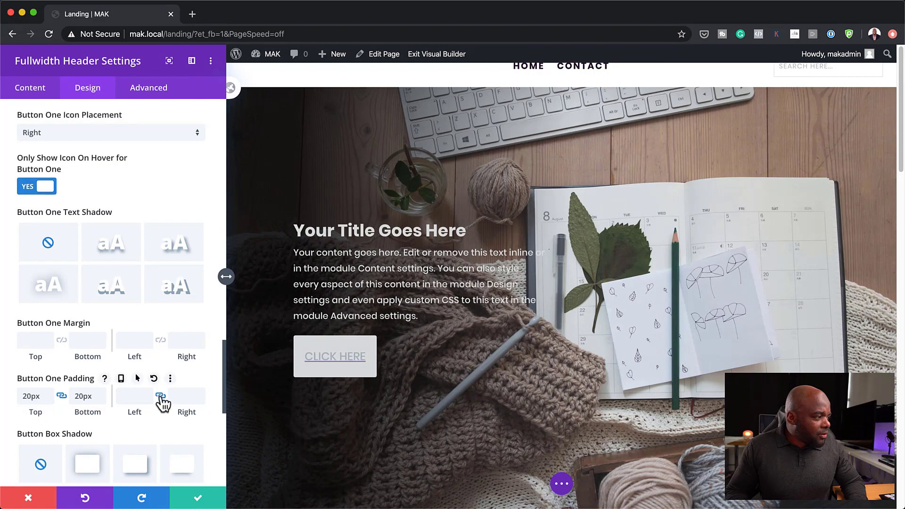
left_click_drag(140, 414, 199, 412)
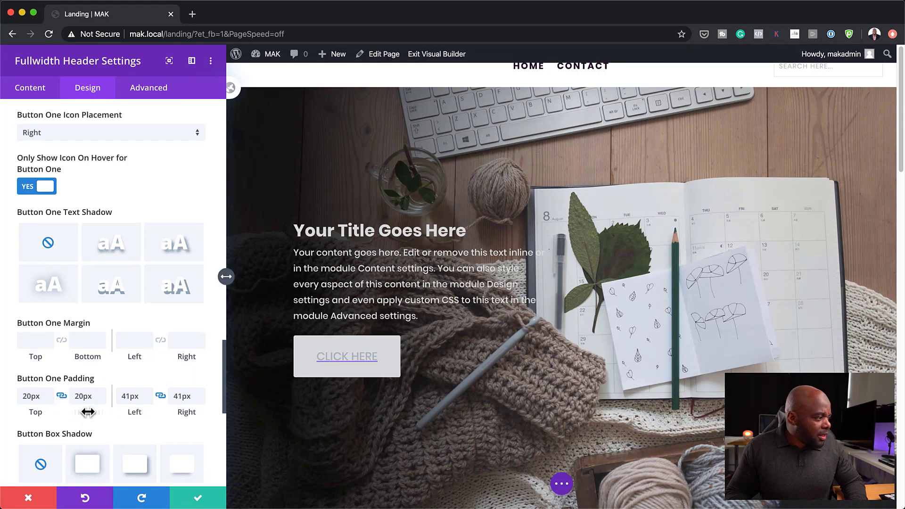
mouse_move(85, 412)
left_mouse_down()
mouse_move(55, 411)
mouse_move(85, 413)
left_mouse_up()
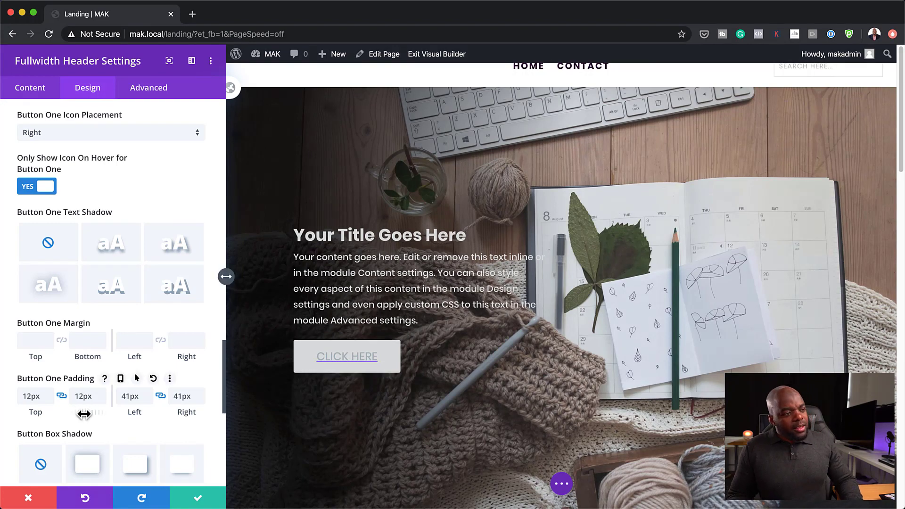
Change the first button's text color to the palette's dark green #2e4d47 and save the header module
scroll(141, 245, "up", 5)
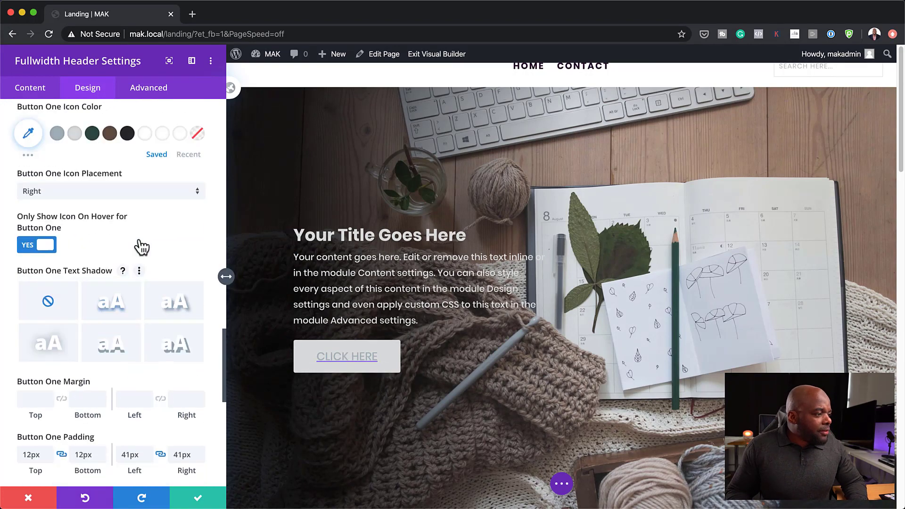
scroll(139, 240, "up", 8)
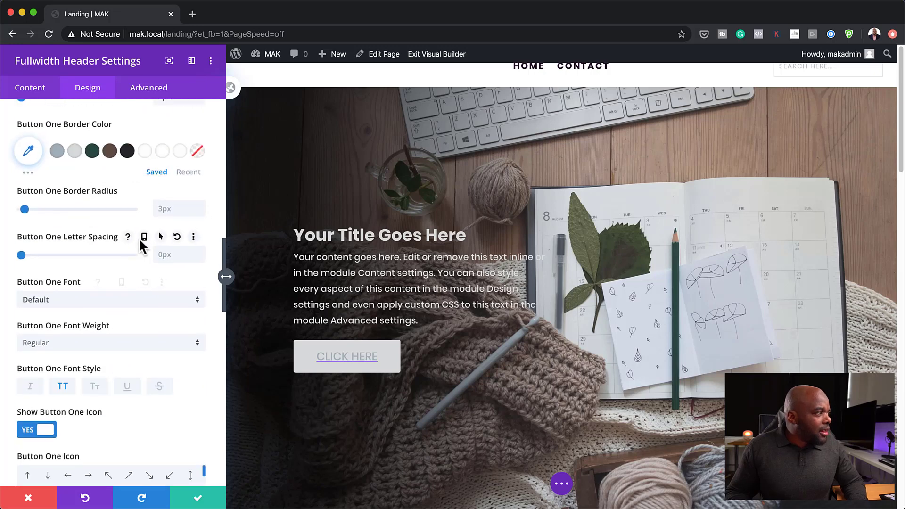
scroll(141, 247, "up", 3)
scroll(139, 237, "up", 5)
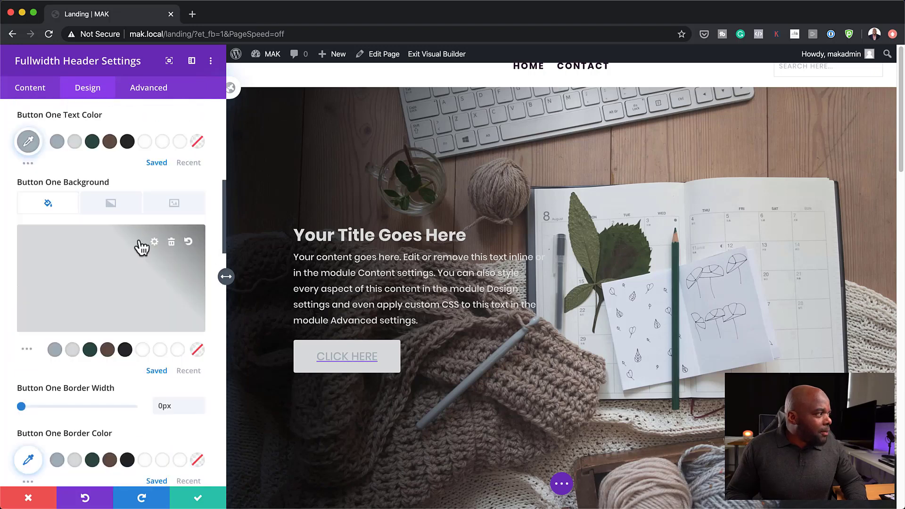
scroll(139, 238, "up", 1)
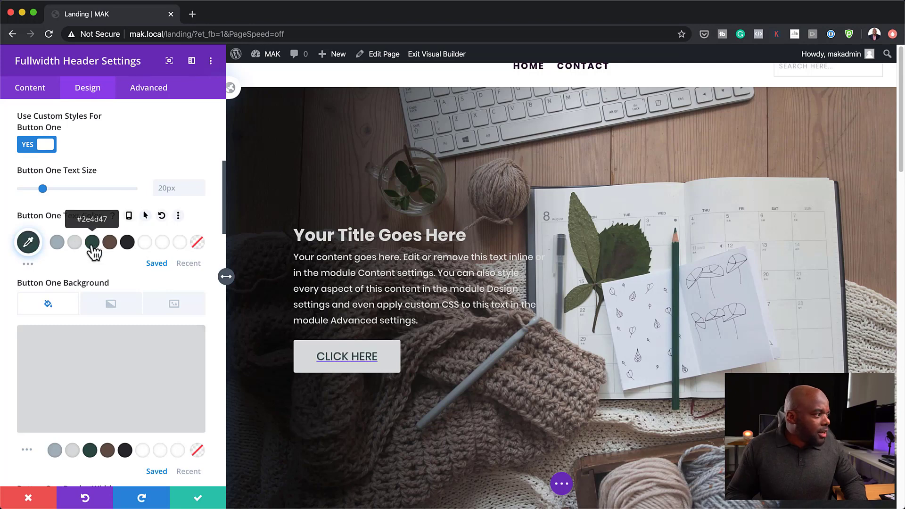
scroll(162, 281, "up", 3)
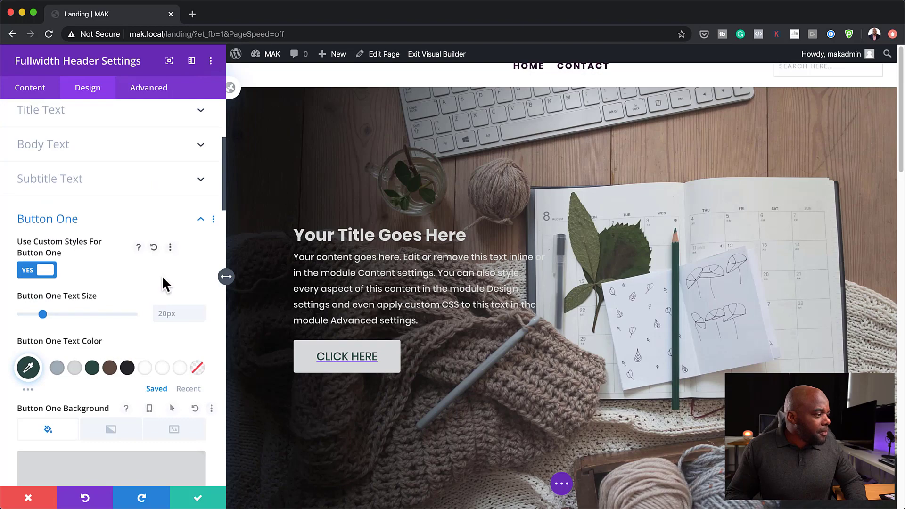
left_click(199, 500)
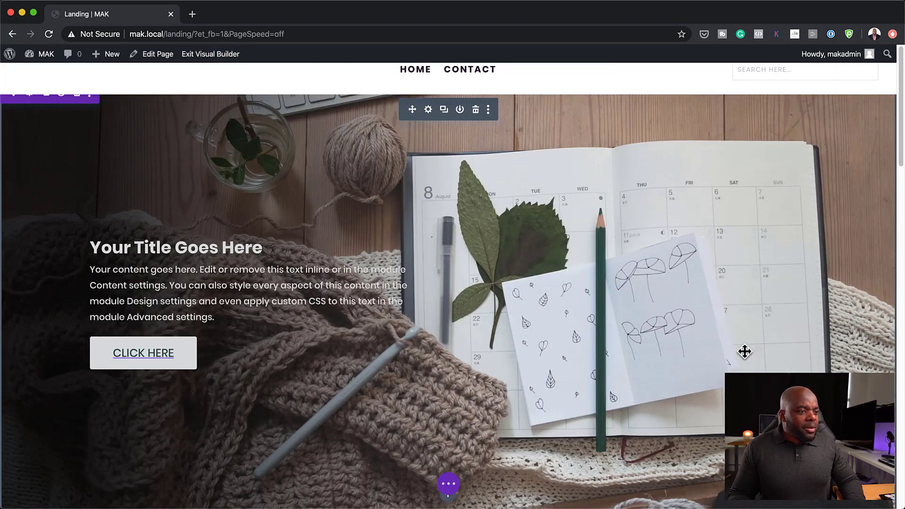
Review the landing page from the header through the blurbs and text-and-image sections, and return to the header
scroll(744, 353, "down", 5)
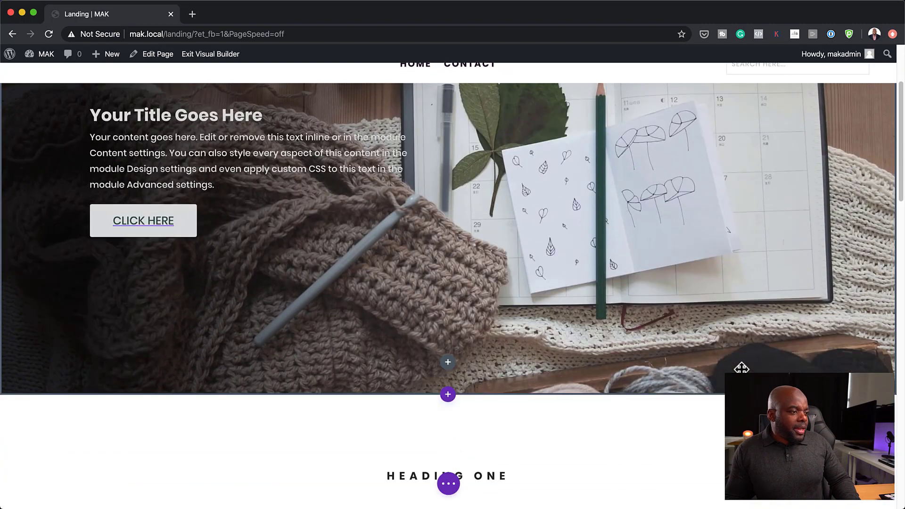
scroll(742, 367, "down", 10)
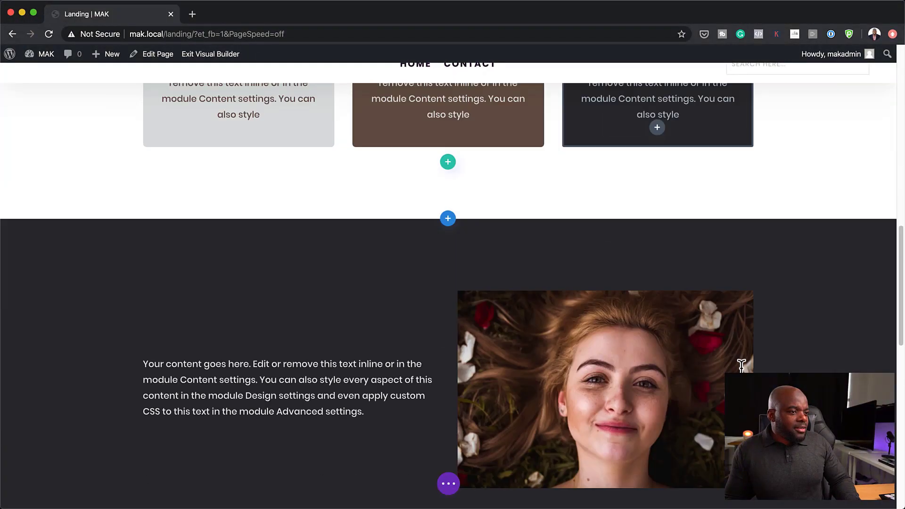
scroll(741, 365, "down", 10)
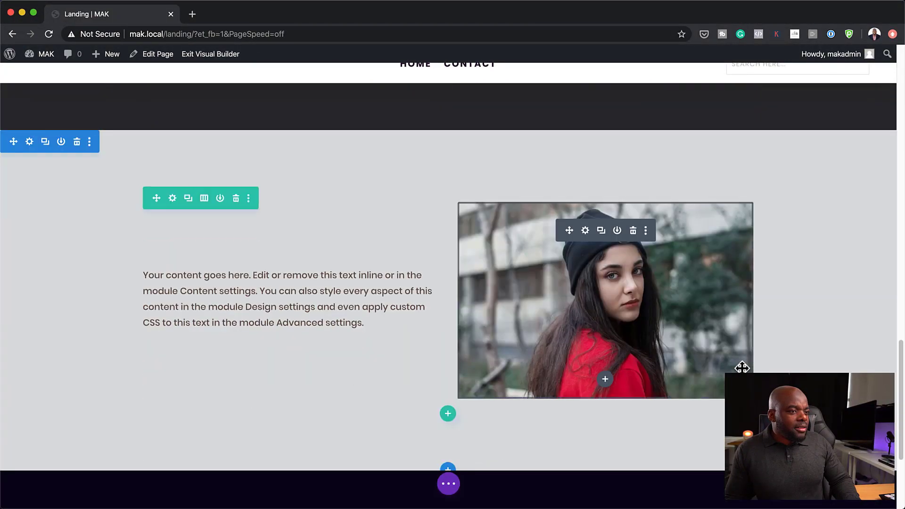
scroll(781, 366, "up", 15)
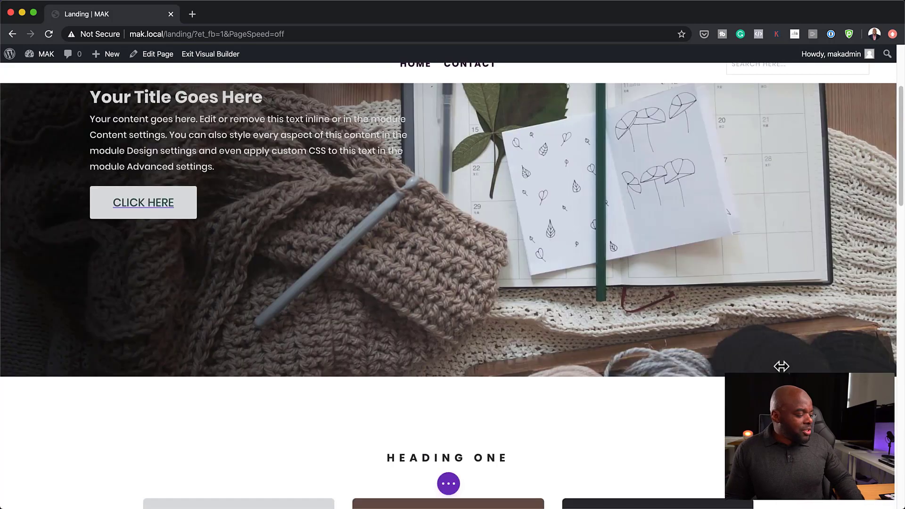
scroll(781, 366, "up", 5)
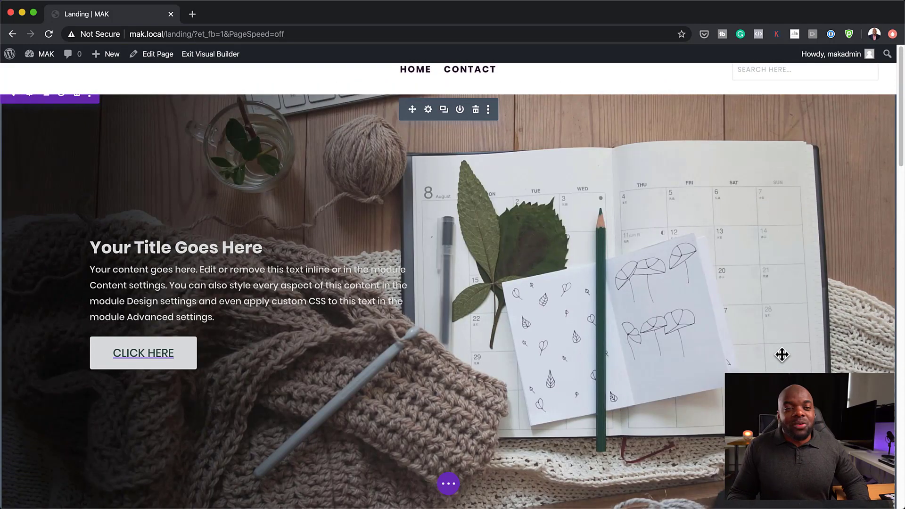